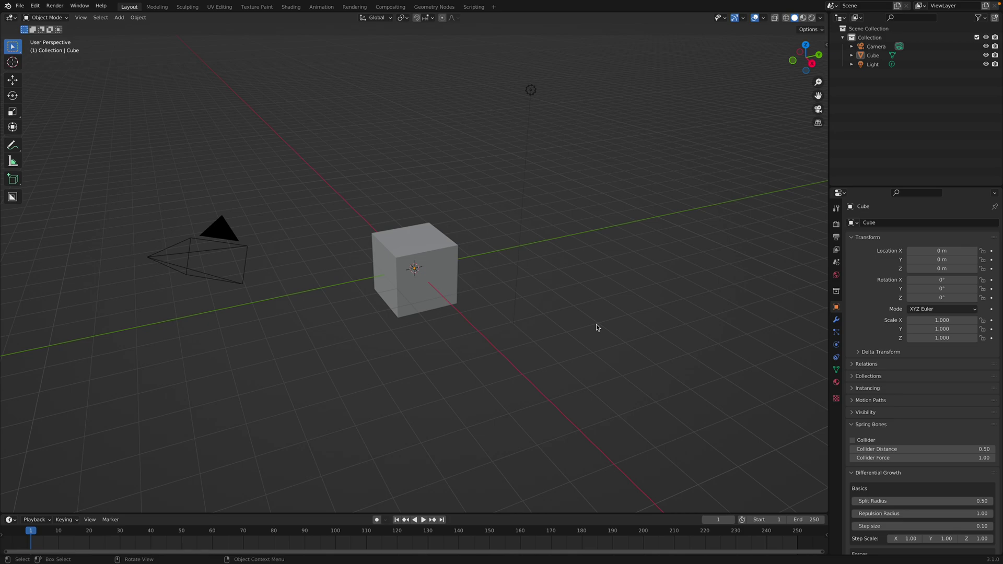
Bring up the splash screen to check the program version, and dismiss it.
scroll(562, 332, up, 3)
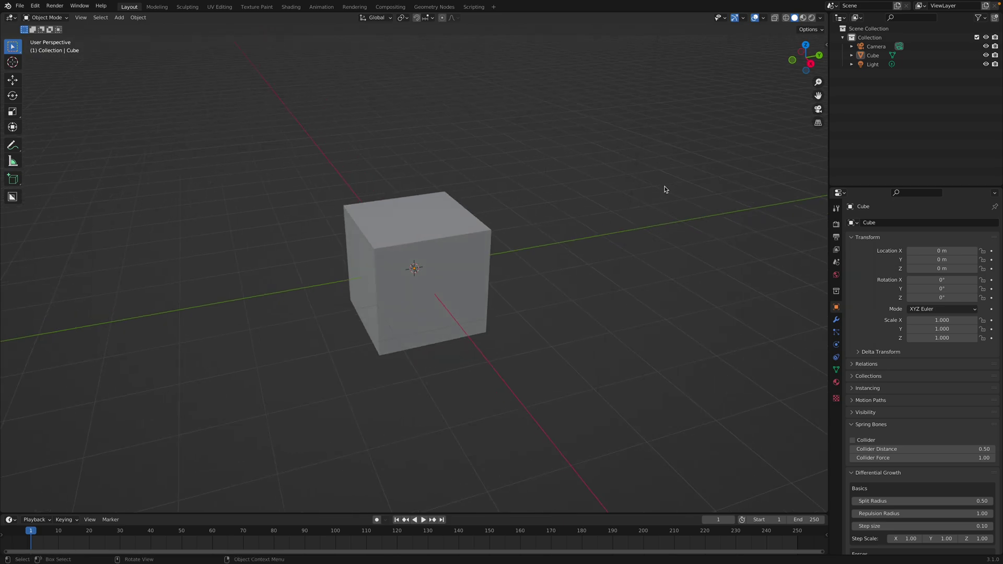
click(9, 6)
click(26, 15)
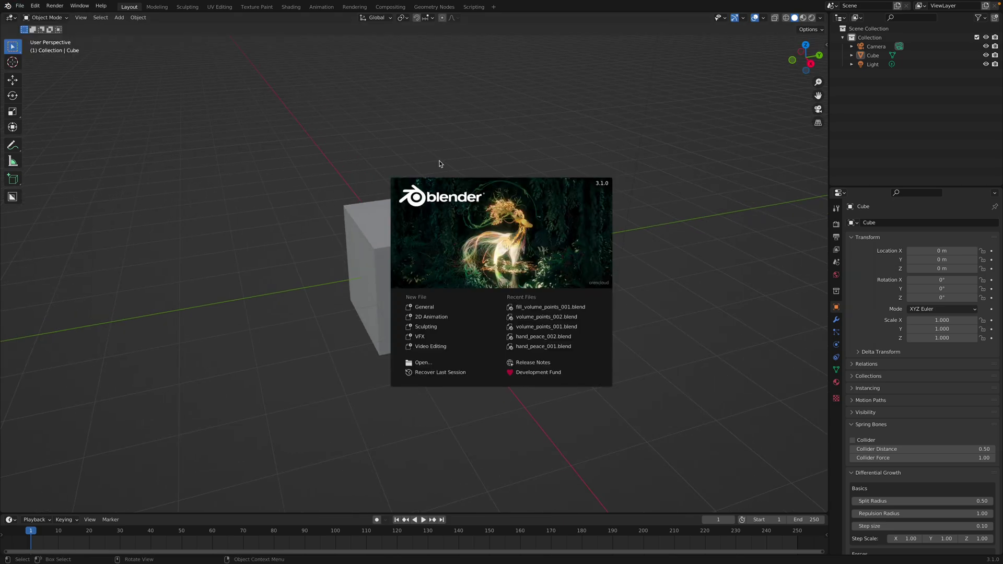
click(677, 223)
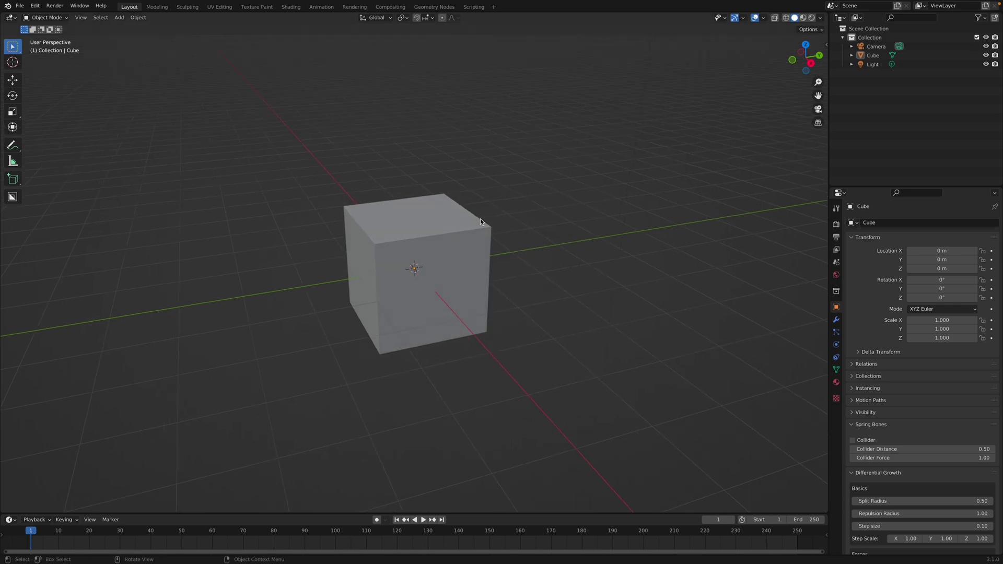
Split the 3D viewport into one lower and two upper areas, and make the upper-right area a Shader Editor for the selected cube.
drag(825, 81, 763, 228)
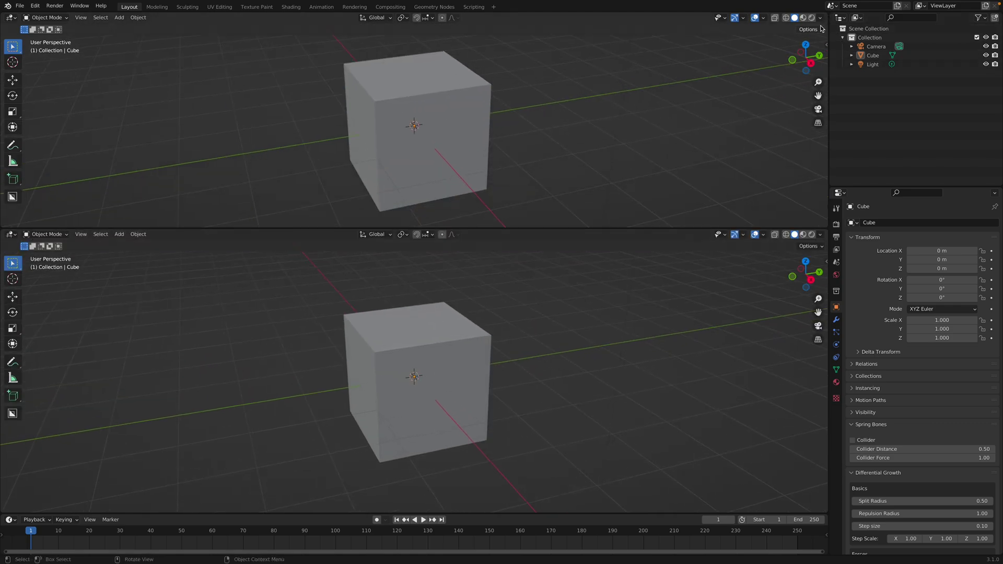
drag(824, 15, 456, 31)
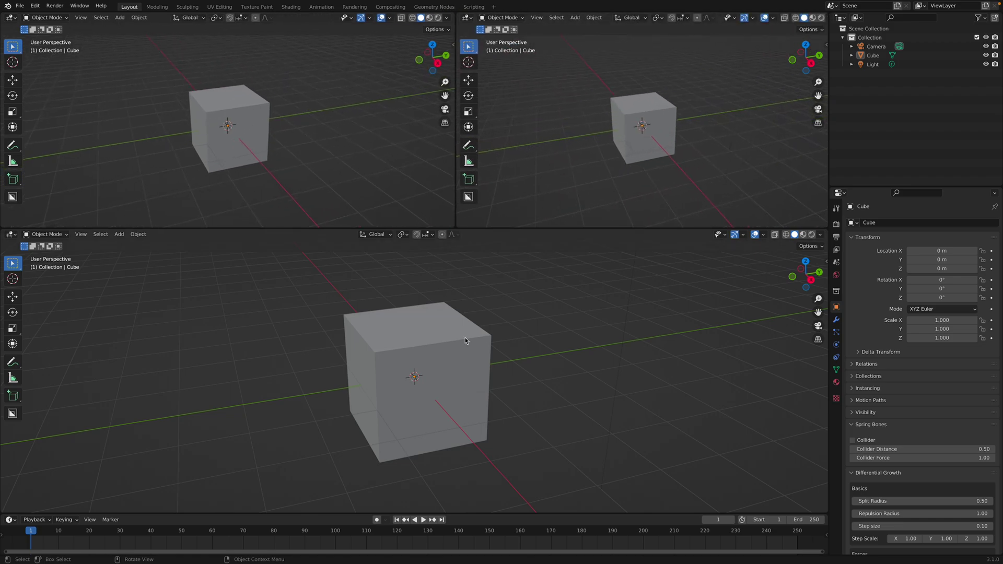
click(465, 337)
click(835, 381)
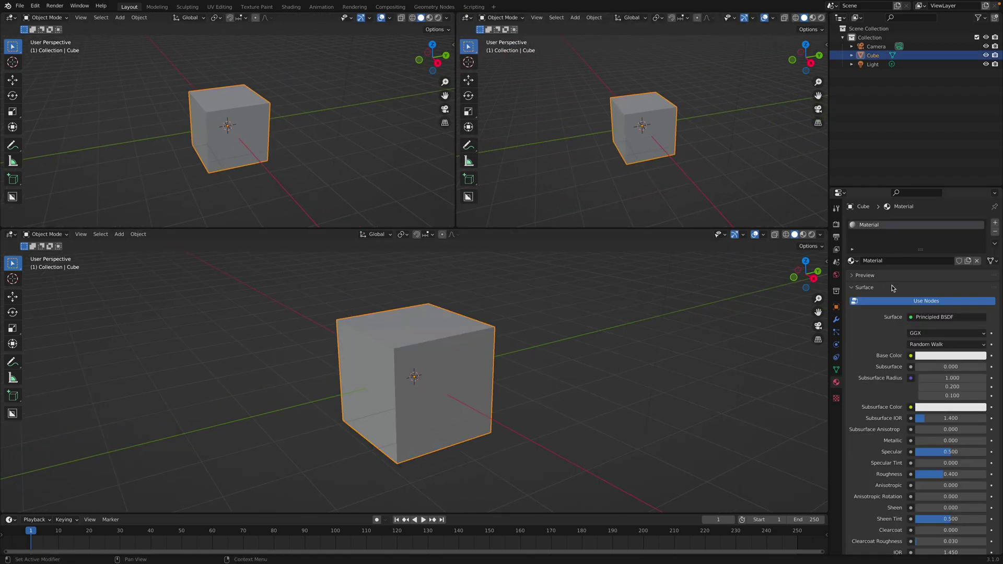
click(467, 18)
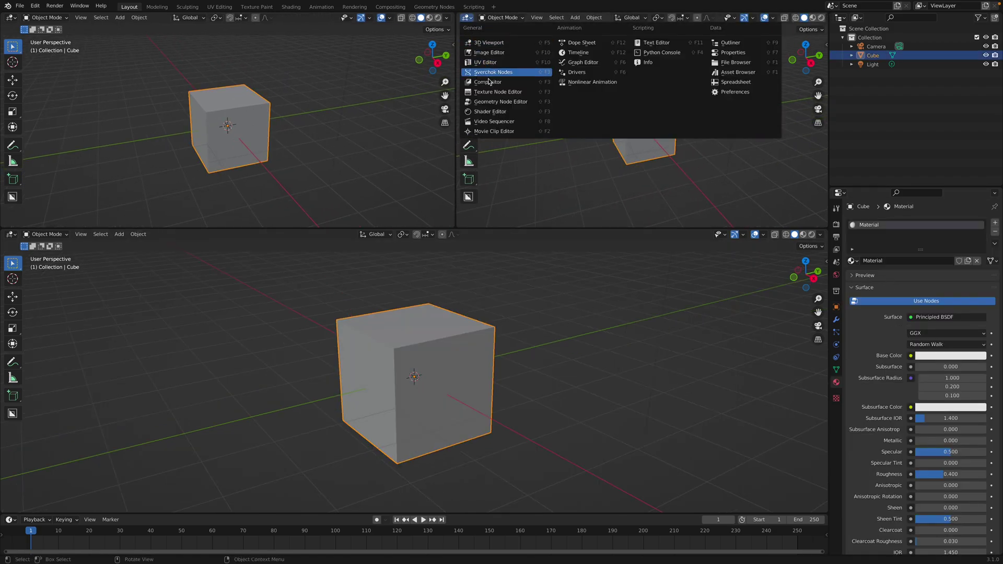
click(490, 112)
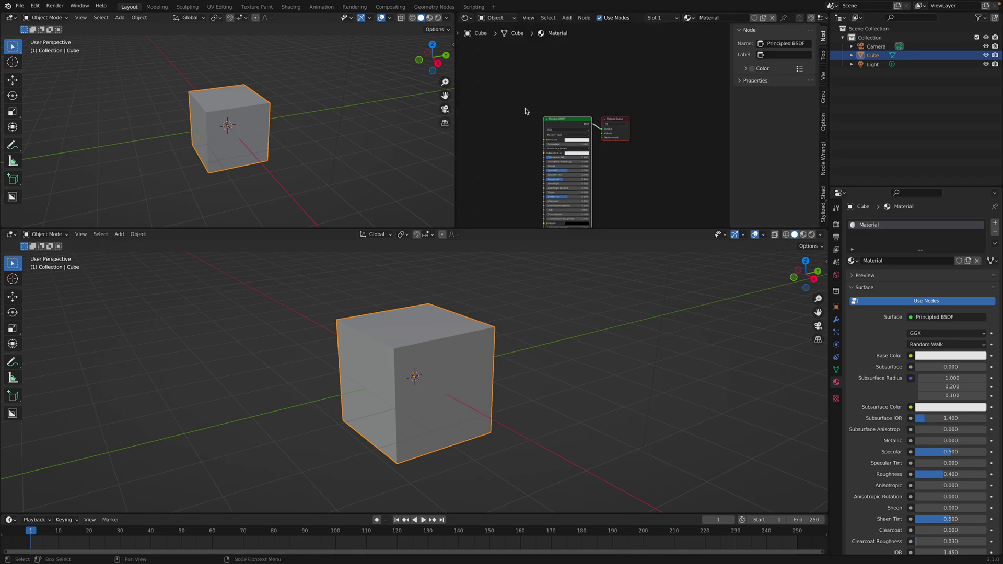
Collapse the Shader Editor's sidebar and frame the cube's material nodes.
middle_drag(516, 115, 551, 62)
scroll(557, 64, up, 4)
middle_drag(668, 70, 678, 71)
drag(730, 77, 860, 102)
middle_drag(699, 101, 731, 99)
Turn the upper-left area into a Geometry Node Editor with its sidebar collapsed.
click(13, 18)
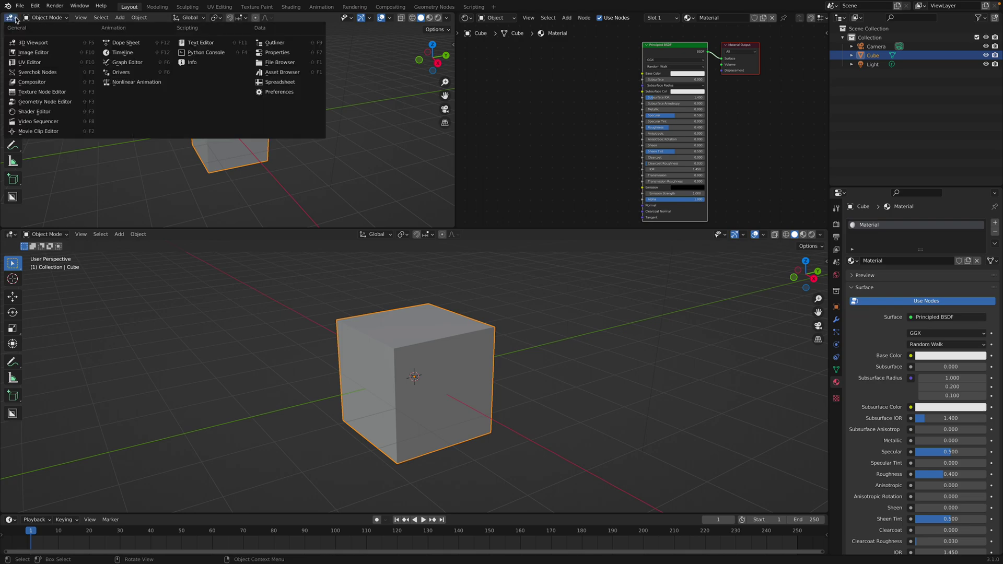
click(31, 98)
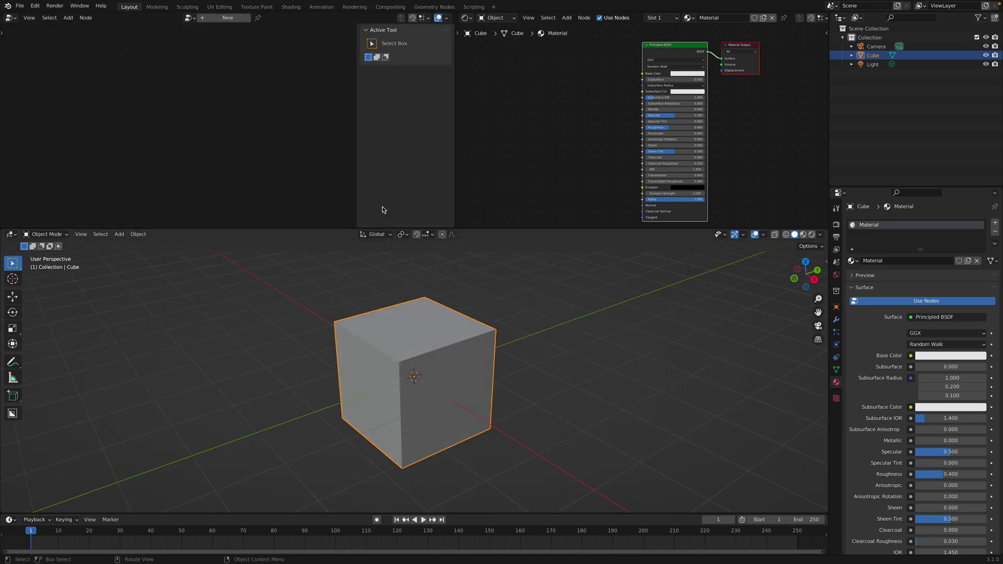
drag(355, 64, 425, 67)
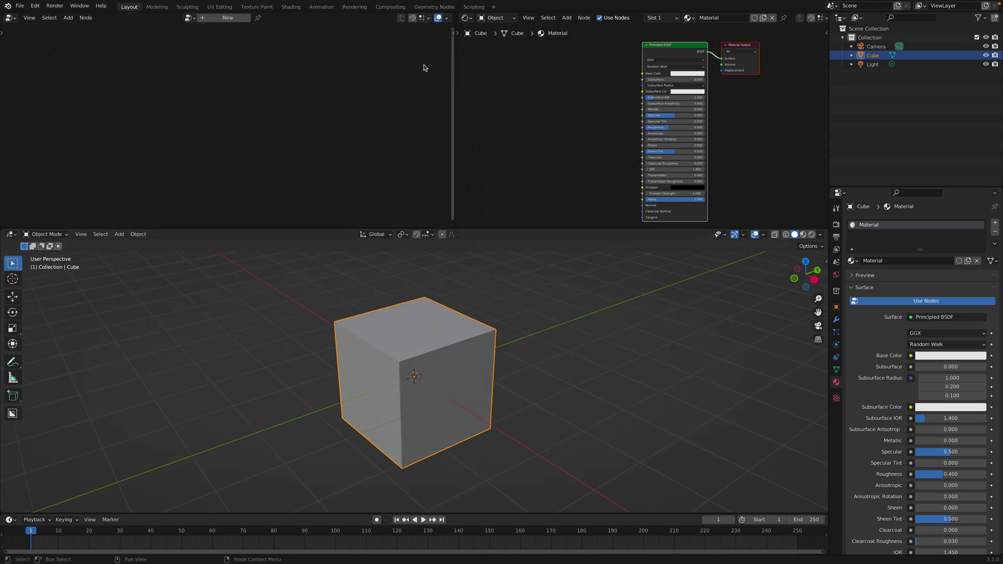
Create a new geometry node tree on the cube and move the Group Input node away from Group Output.
click(225, 19)
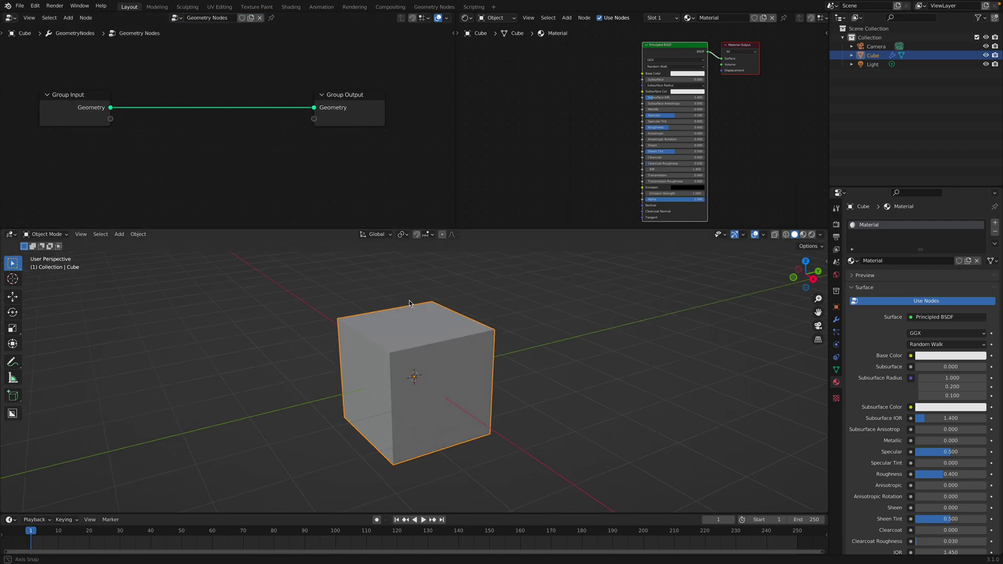
drag(105, 96, 84, 87)
middle_drag(162, 123, 174, 132)
scroll(174, 132, down, 1)
Insert a Mesh to Points node on the link between Group Input and Group Output.
key(shift+a)
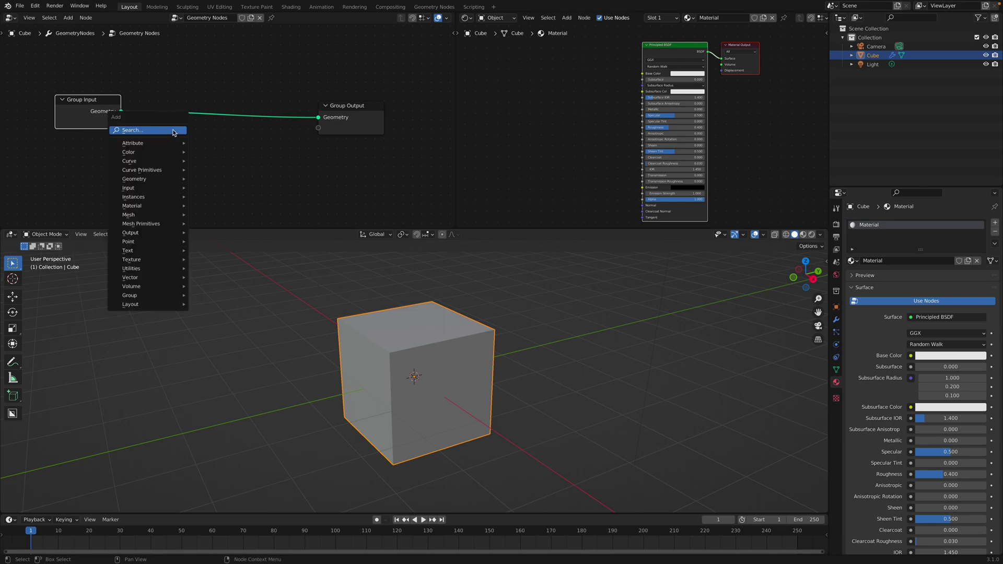
click(173, 131)
text(dis)
key(Down)
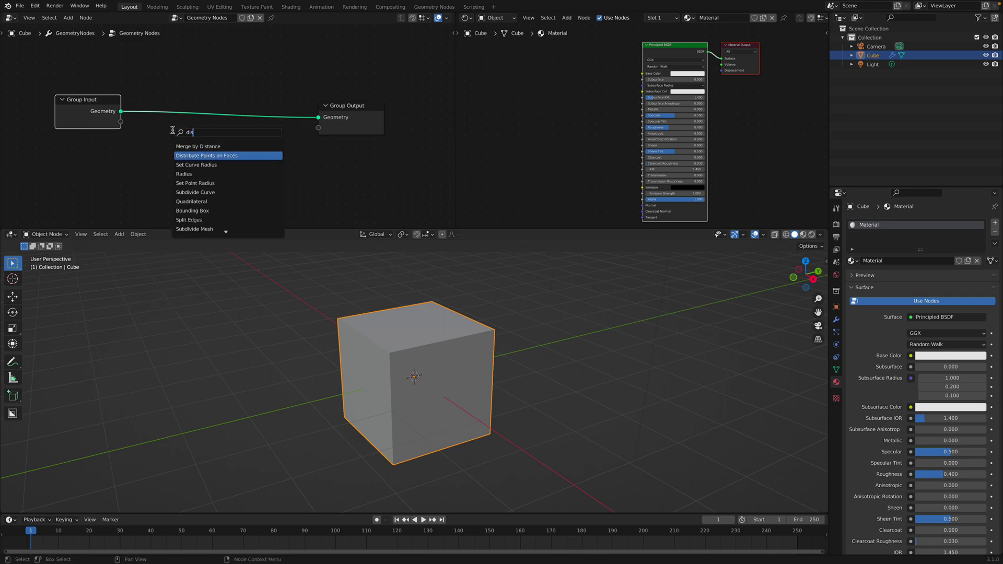
key(BackSpace)
key(BackSpace)
key(BackSpace)
text(mesh)
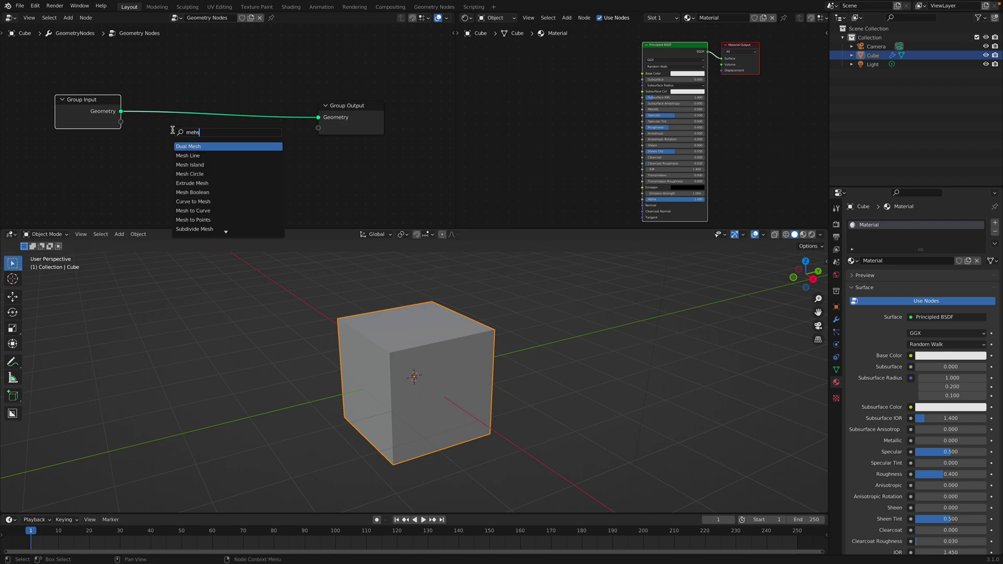
text( p)
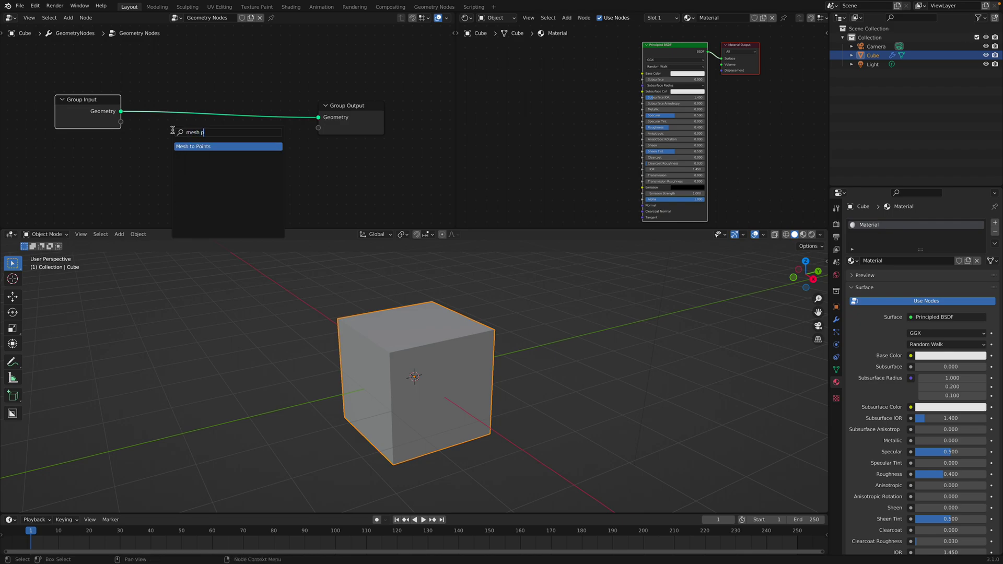
key(Return)
click(167, 100)
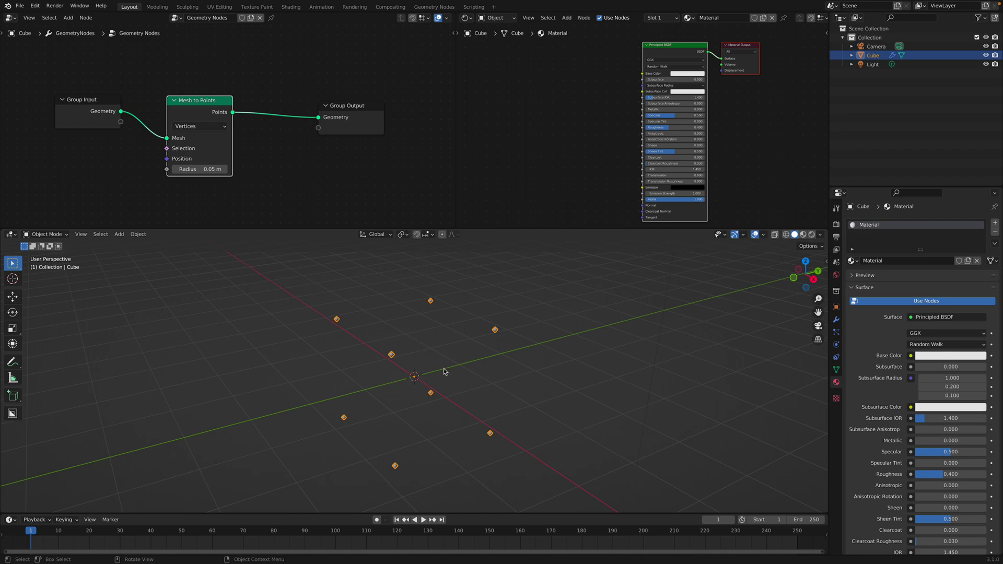
Set the Mesh to Points radius to 0.21 m and center the node between Group Input and Group Output.
middle_drag(440, 362, 408, 342)
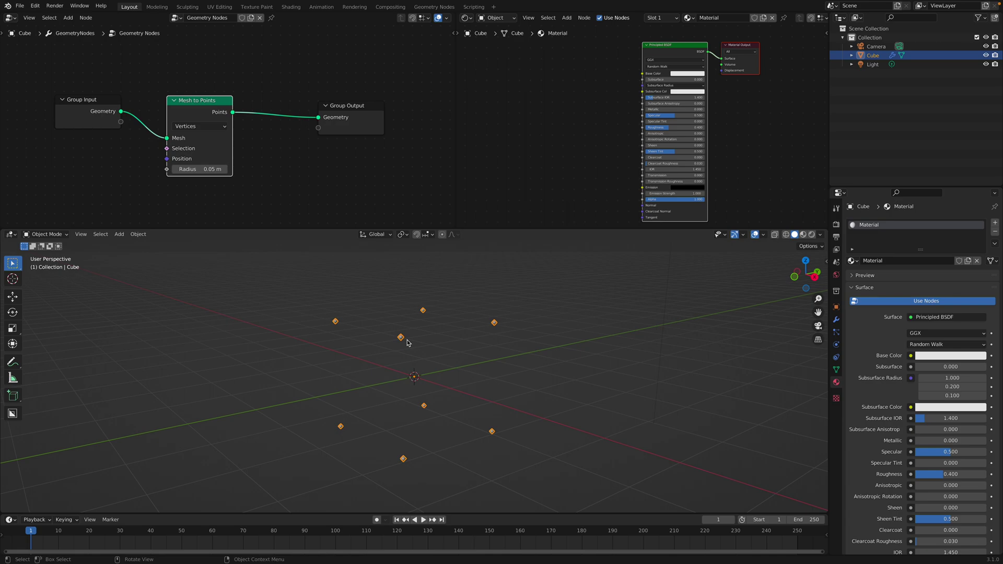
mouse_move(209, 169)
mouse_down()
mouse_move(250, 169)
mouse_move(227, 169)
mouse_up()
drag(218, 112, 238, 109)
middle_drag(417, 334, 439, 327)
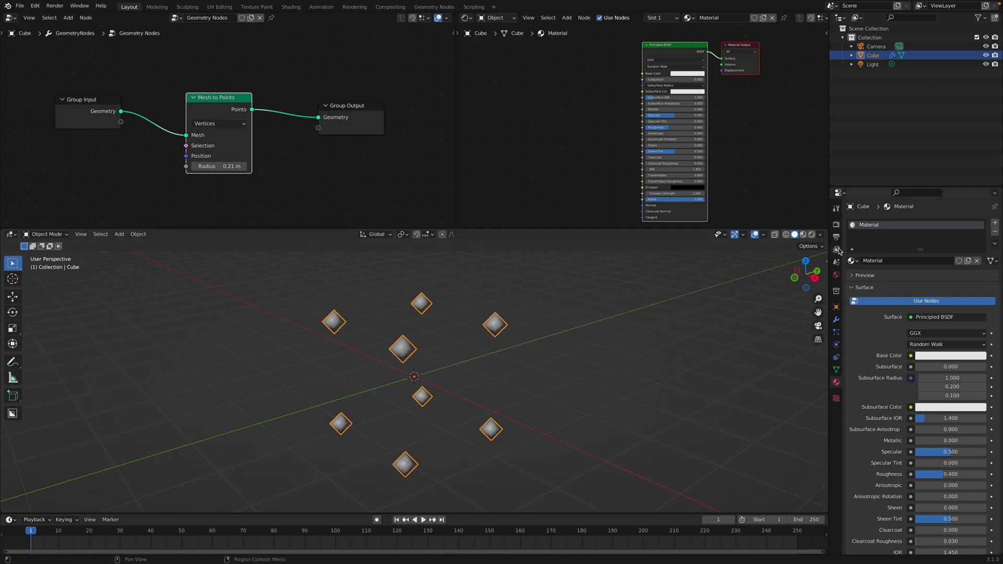
Change the render engine to Cycles and display the 3D viewport in Rendered shading.
click(836, 225)
click(928, 222)
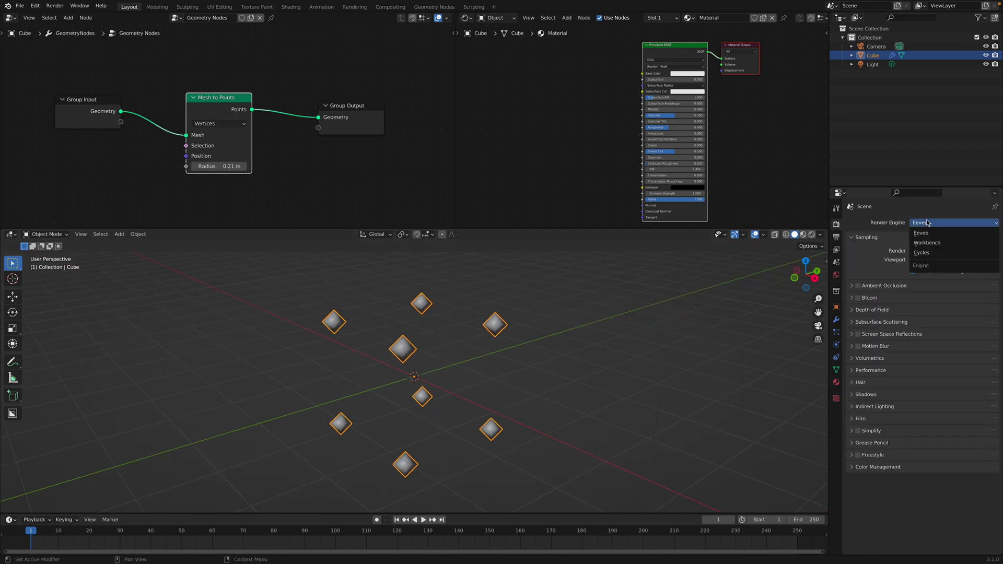
click(928, 253)
click(811, 234)
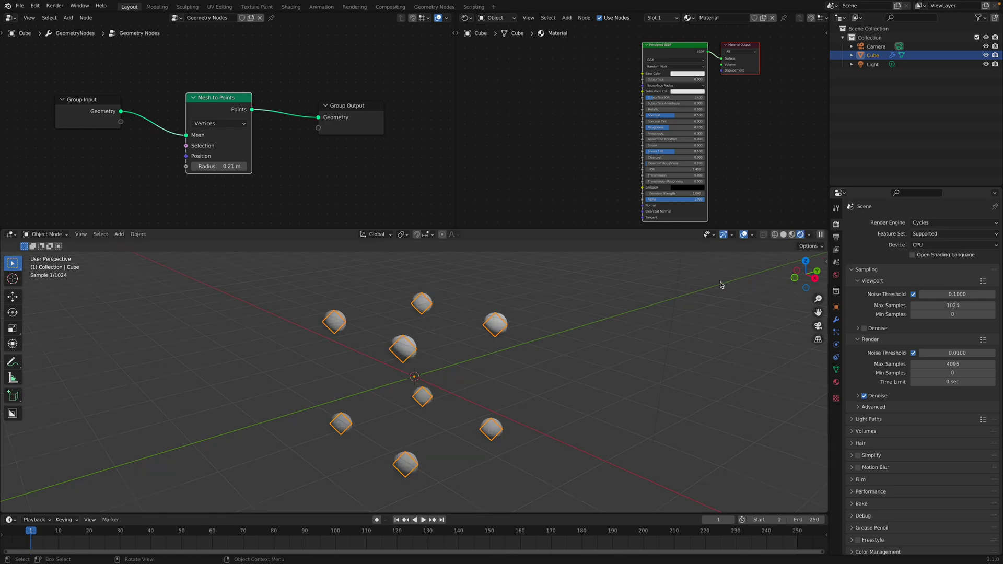
Add a Sun light, rotate it freely to shine at an angle, and move it beside the points.
click(619, 314)
key(shift+a)
mouse_move(546, 434)
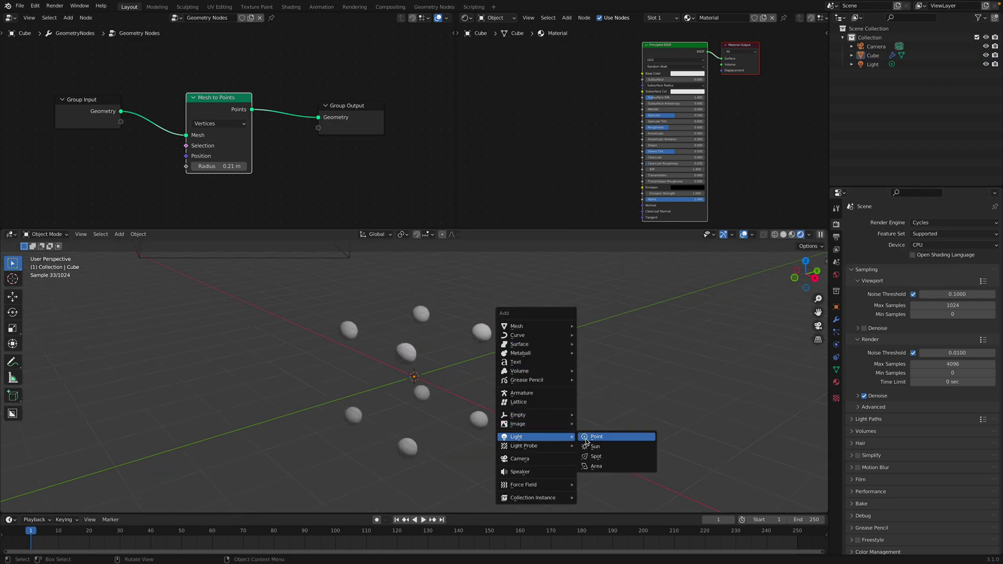
click(600, 445)
key(r)
key(r)
click(546, 393)
key(g)
click(513, 381)
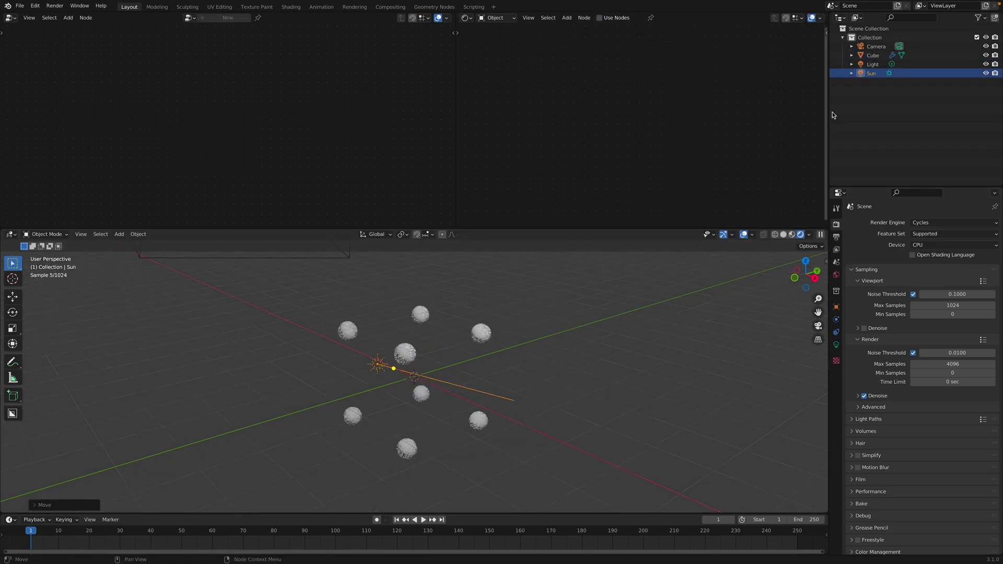
Make the cube the active object and delete the original Light object from the scene.
click(871, 56)
right_click(872, 57)
click(902, 78)
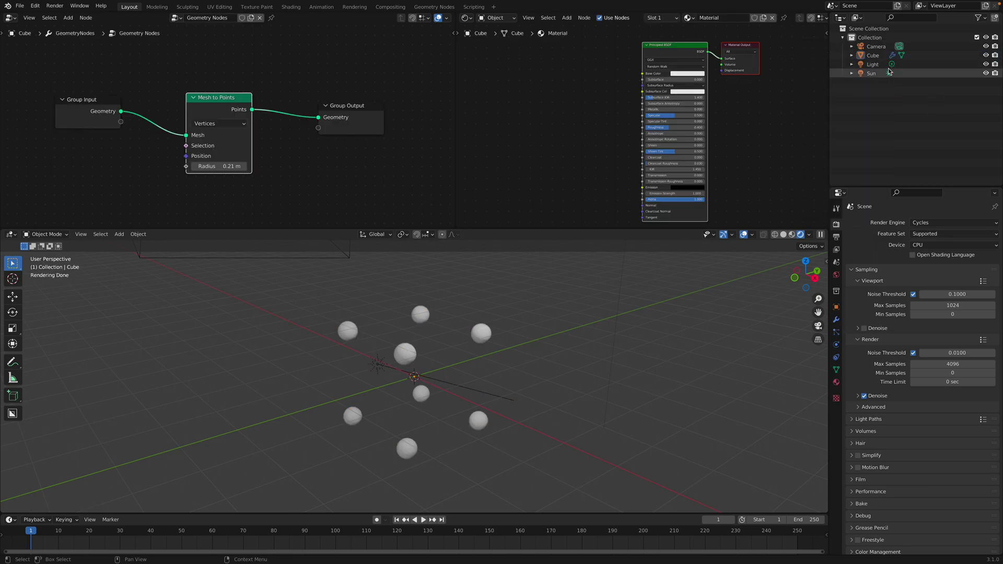
click(871, 66)
right_click(872, 66)
click(869, 88)
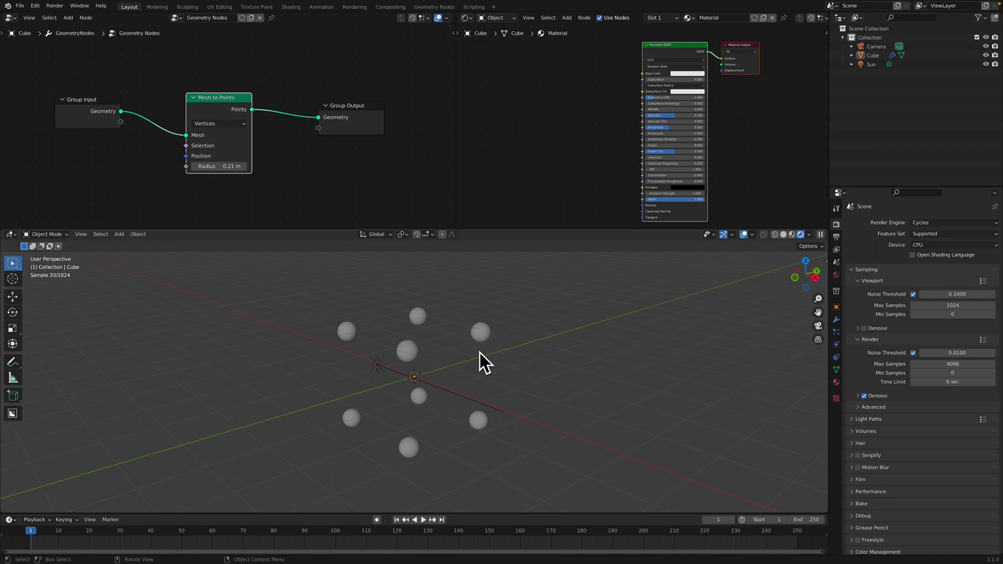
Add a Point Info node to the cube's material, in front of the Principled BSDF.
middle_drag(479, 357, 440, 328)
scroll(496, 188, up, 2)
key(shift+a)
click(547, 123)
text(point)
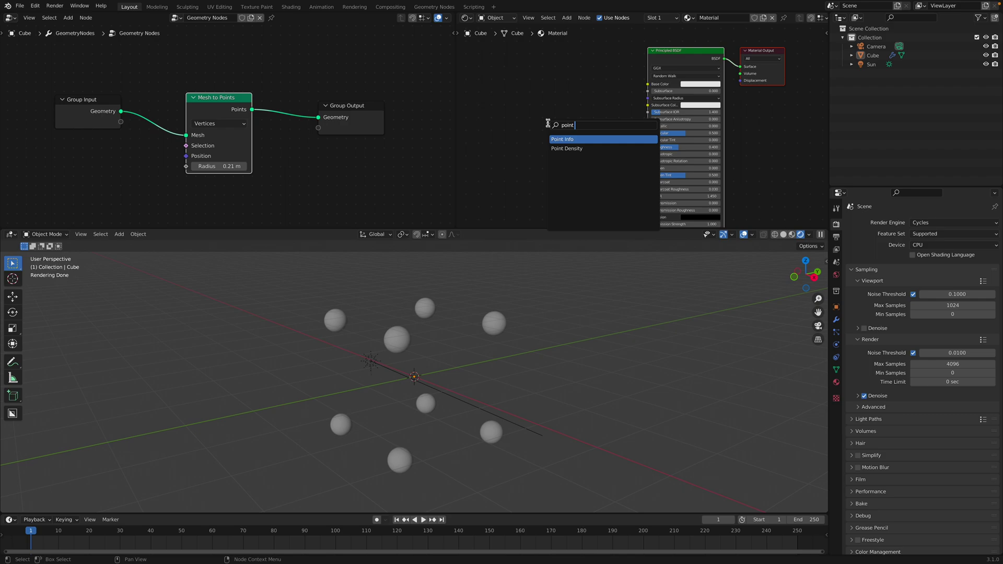
click(552, 139)
Add a Point Density texture node below the Point Info node and widen it.
key(shift+a)
click(523, 138)
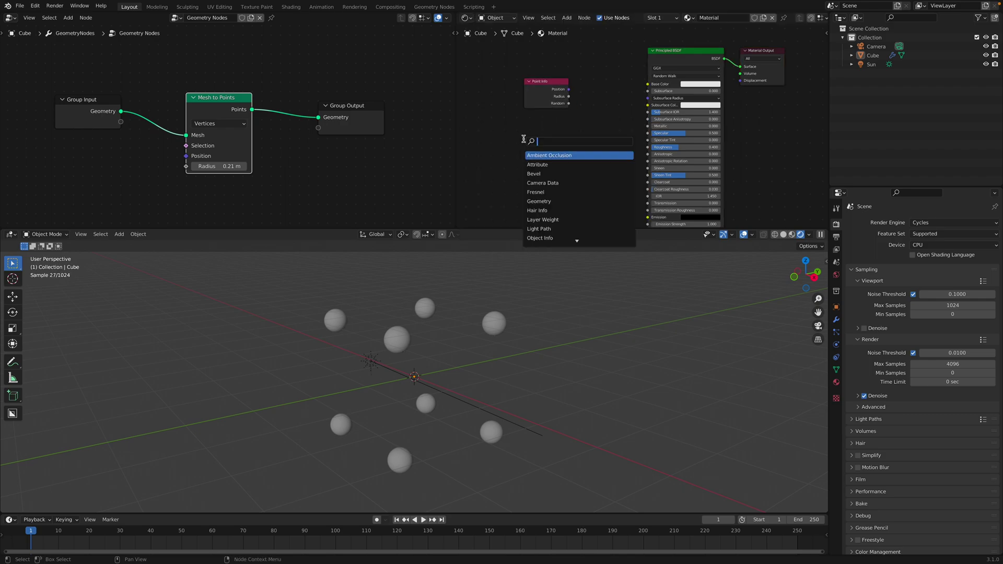
text(point)
key(Down)
key(Return)
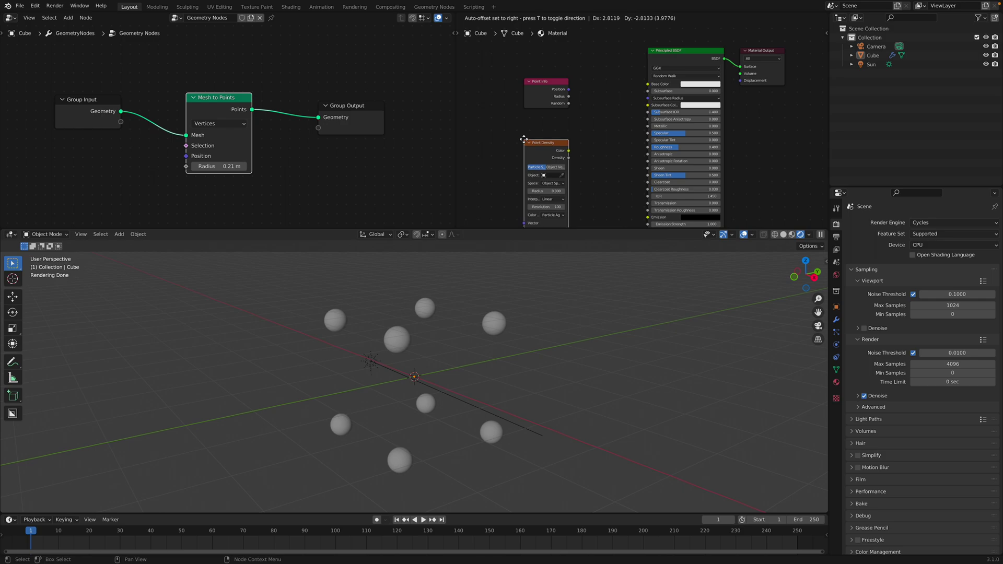
click(516, 126)
scroll(535, 139, up, 1)
drag(549, 162, 571, 162)
Shift the Point Info node slightly and delete the Point Density node from the material.
drag(535, 89, 537, 87)
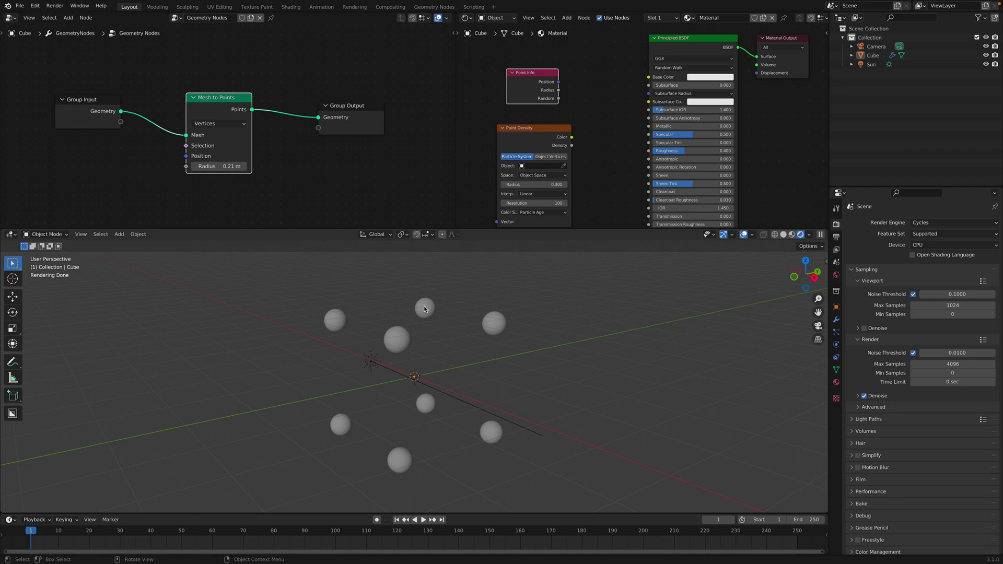
middle_drag(557, 145, 560, 144)
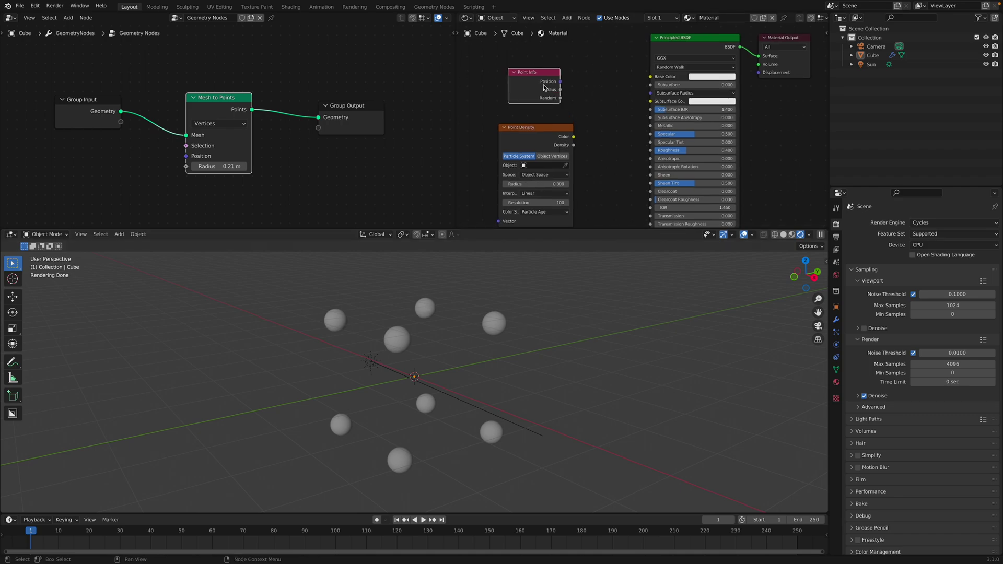
drag(544, 87, 522, 79)
drag(537, 122, 522, 120)
click(539, 131)
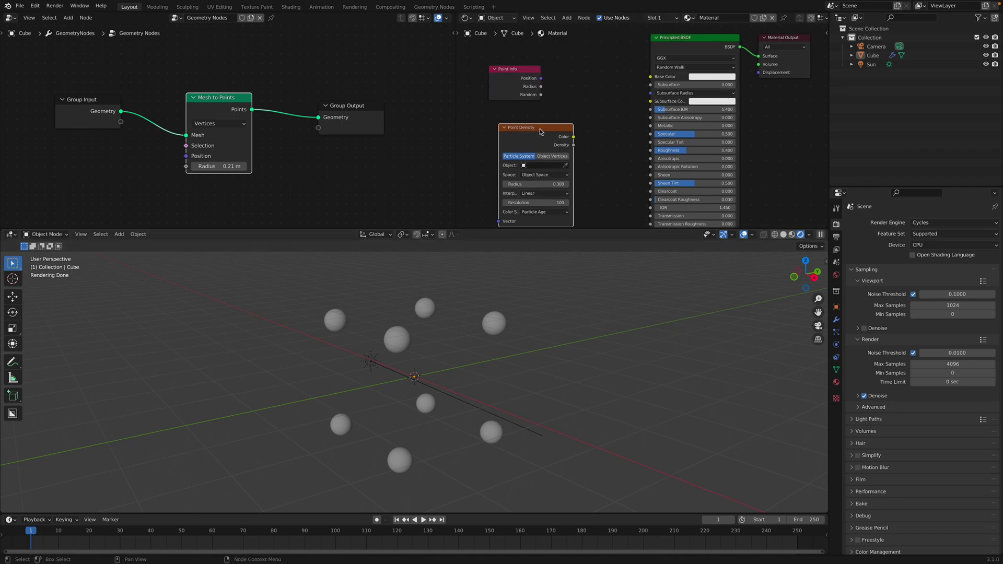
key(x)
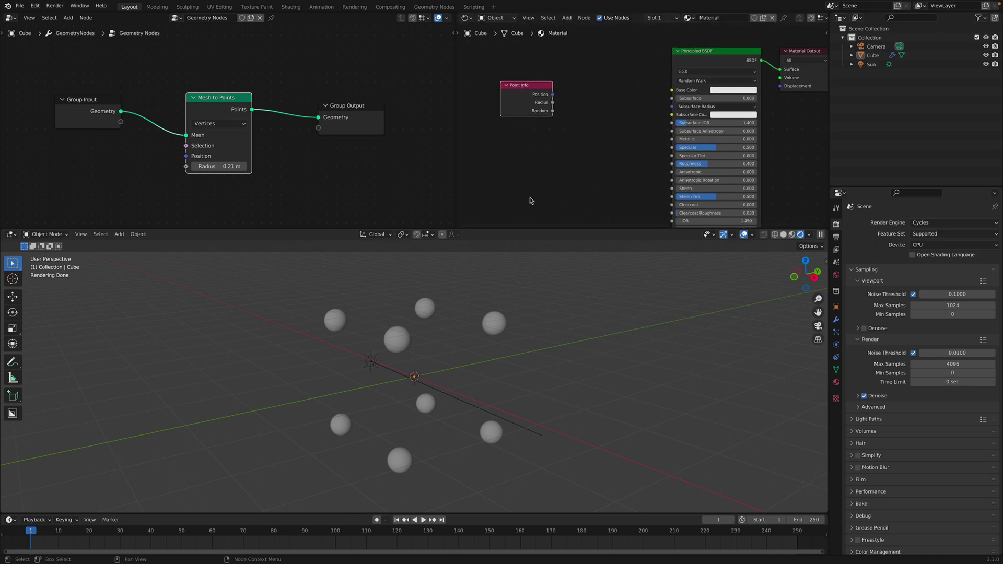
Save the scene to the Desktop as point_exploration_001.
key(super+s)
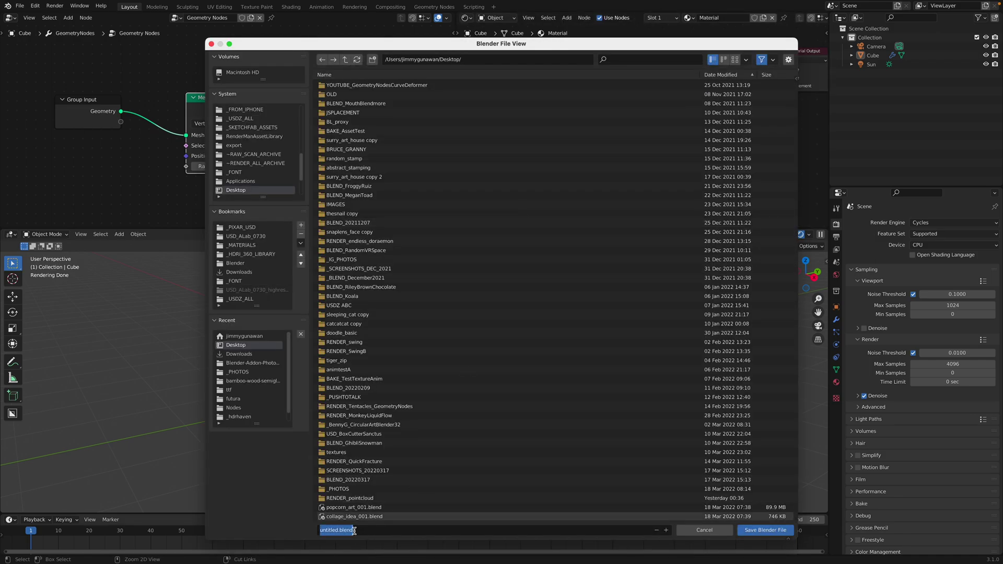
double_click(325, 530)
text(point_exploration_001)
click(752, 530)
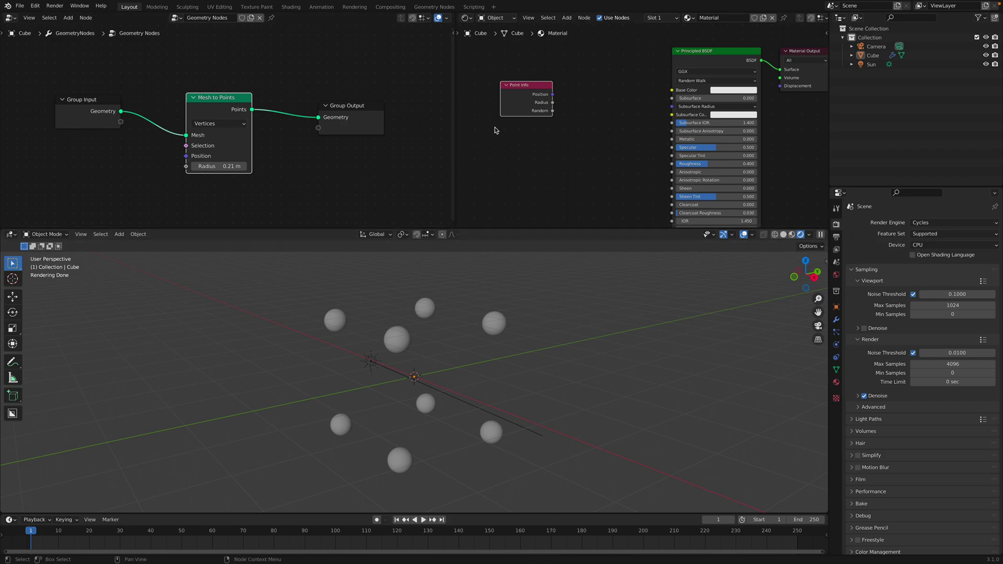
middle_drag(495, 130, 488, 138)
scroll(214, 108, down, 2)
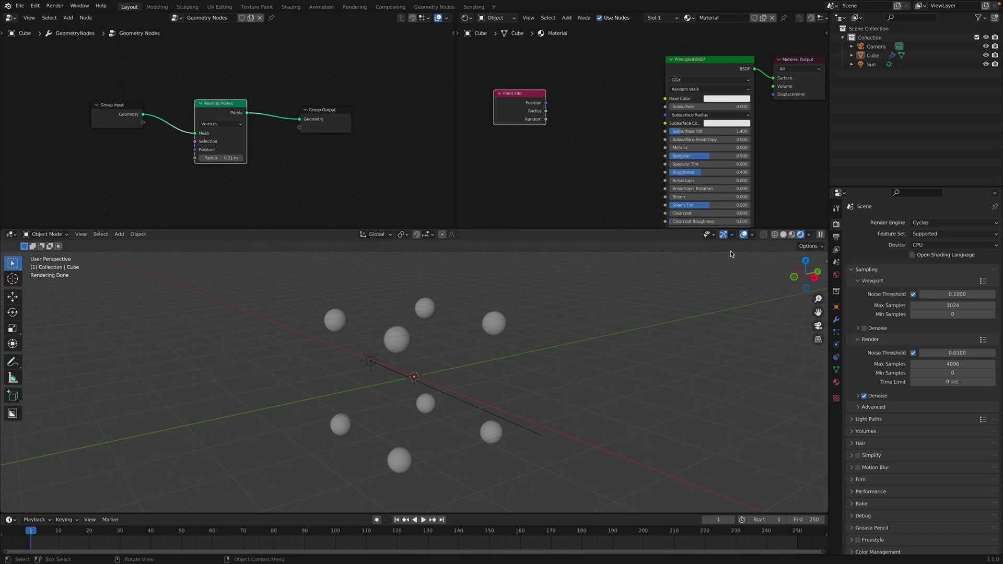
Split the 3D viewport, turn the new area into a Spreadsheet, and show the point cloud's Point data.
drag(825, 229, 563, 241)
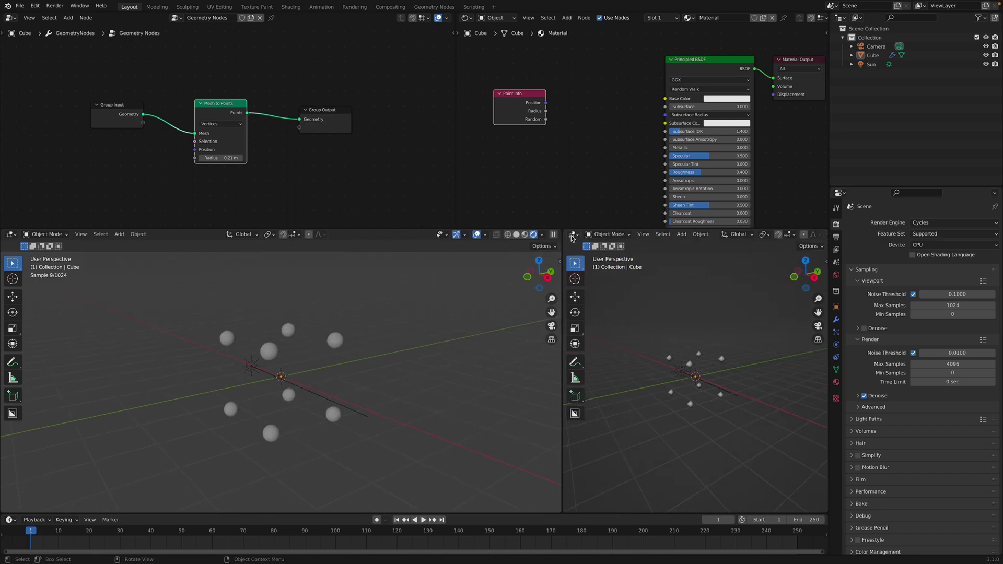
click(574, 234)
click(838, 298)
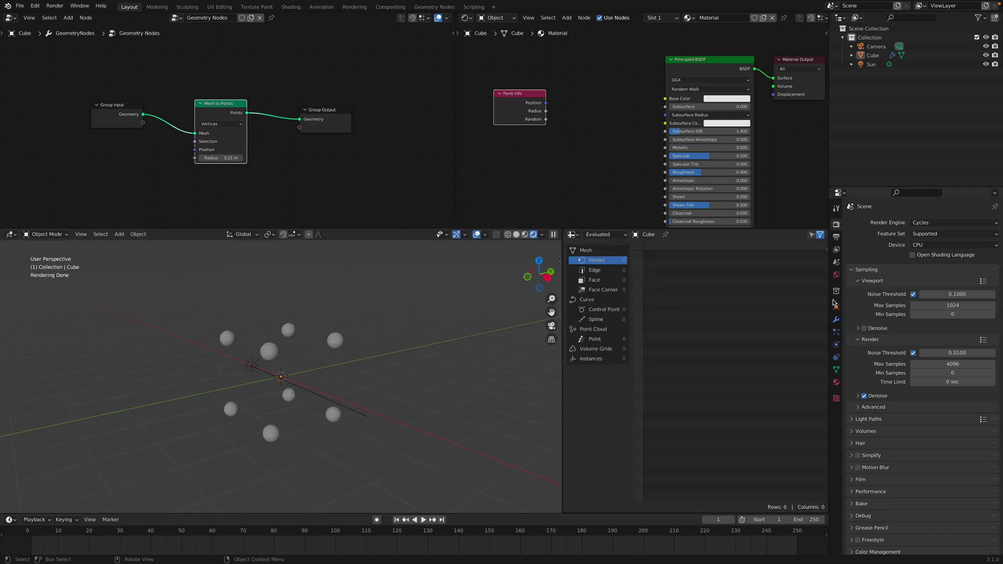
click(600, 271)
click(594, 339)
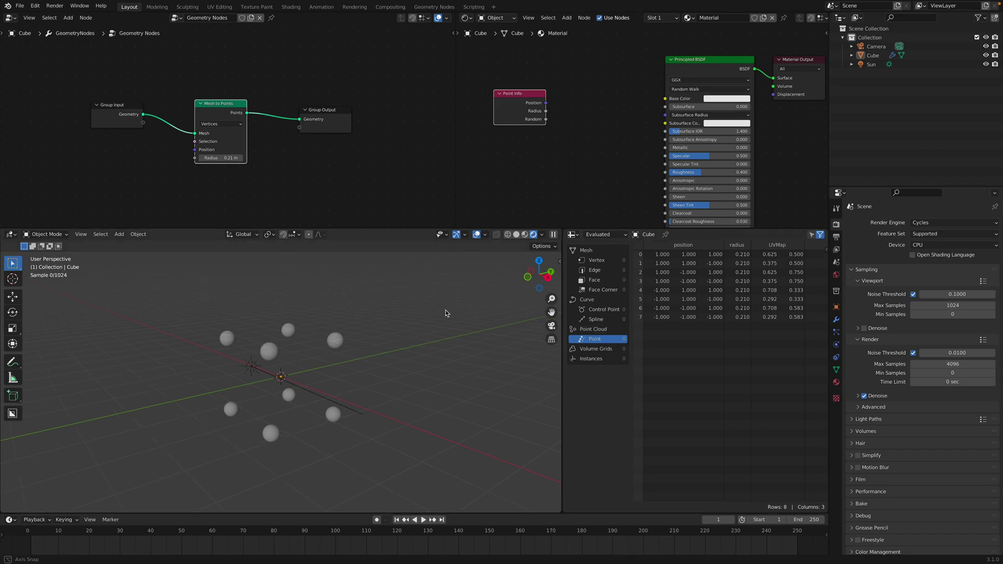
scroll(447, 311, up, 3)
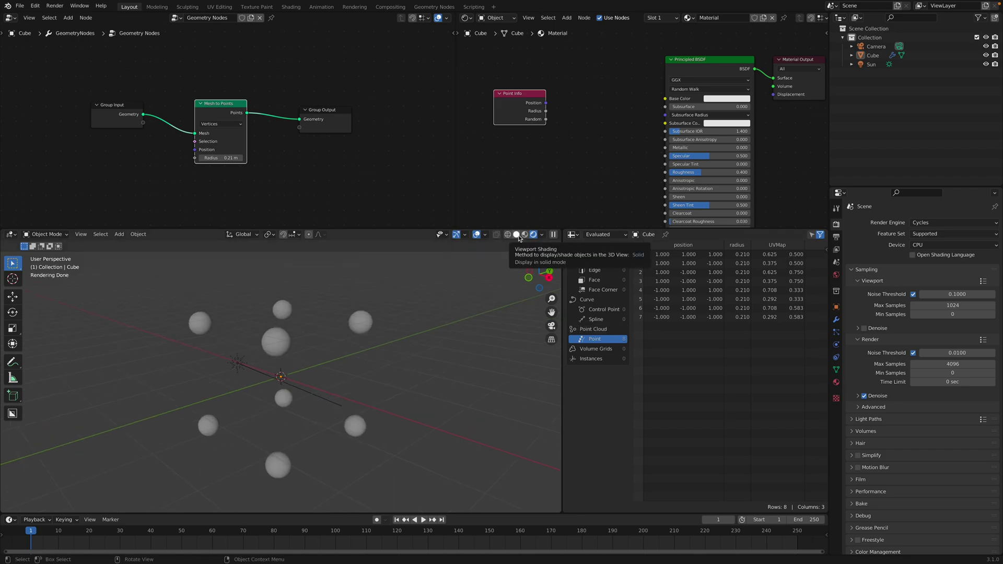
Link the Point Info node's Position output to the Principled BSDF's Base Color and preview it in rendered shading.
click(517, 235)
mouse_move(524, 112)
mouse_down()
mouse_move(504, 99)
mouse_move(667, 97)
mouse_up()
scroll(513, 115, up, 1)
click(544, 235)
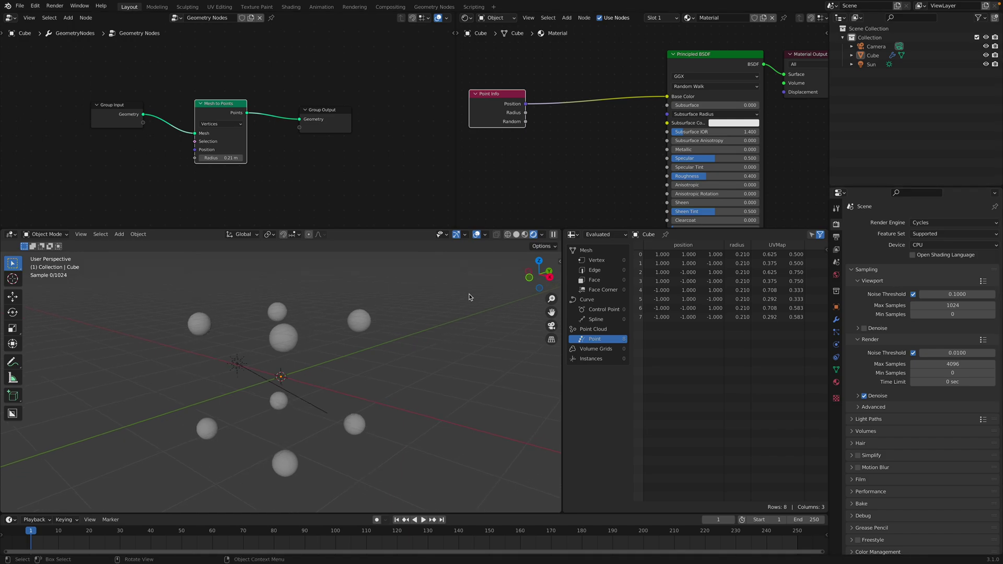
Insert a ColorRamp between Point Info's Position and Base Color, set its first stop to 0.045, and shift Point Info slightly.
key(shift+a)
click(571, 102)
text(colo)
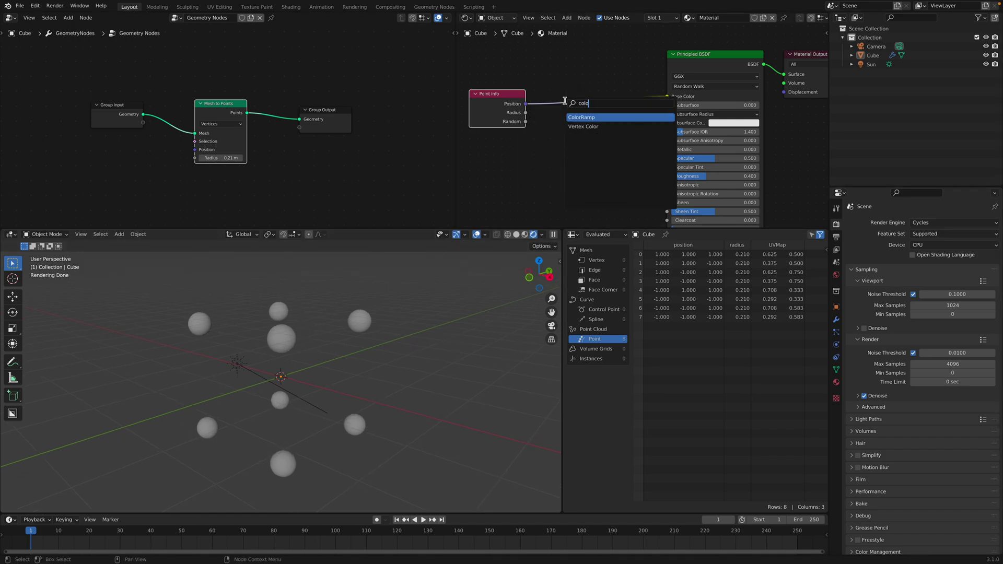
key(Return)
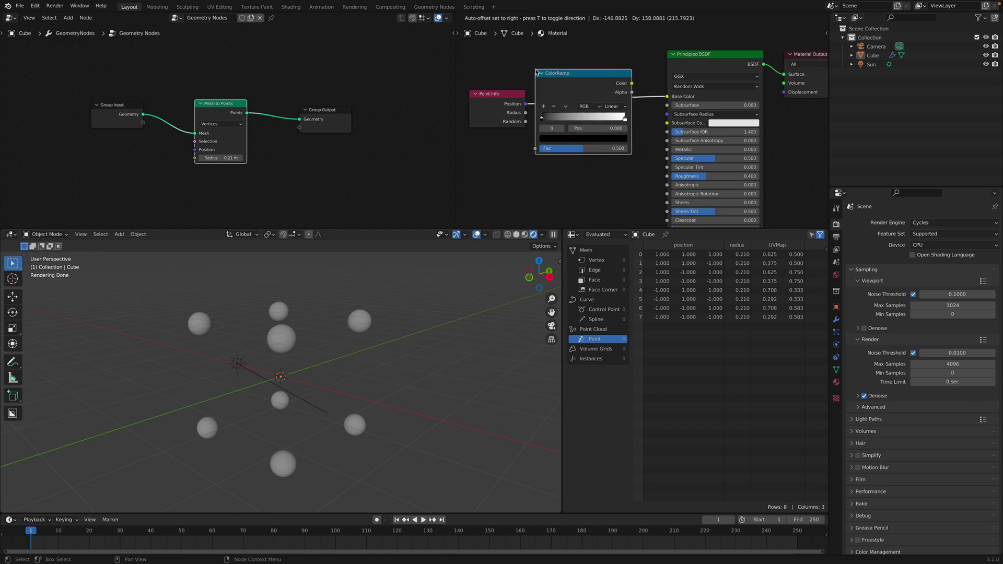
click(535, 68)
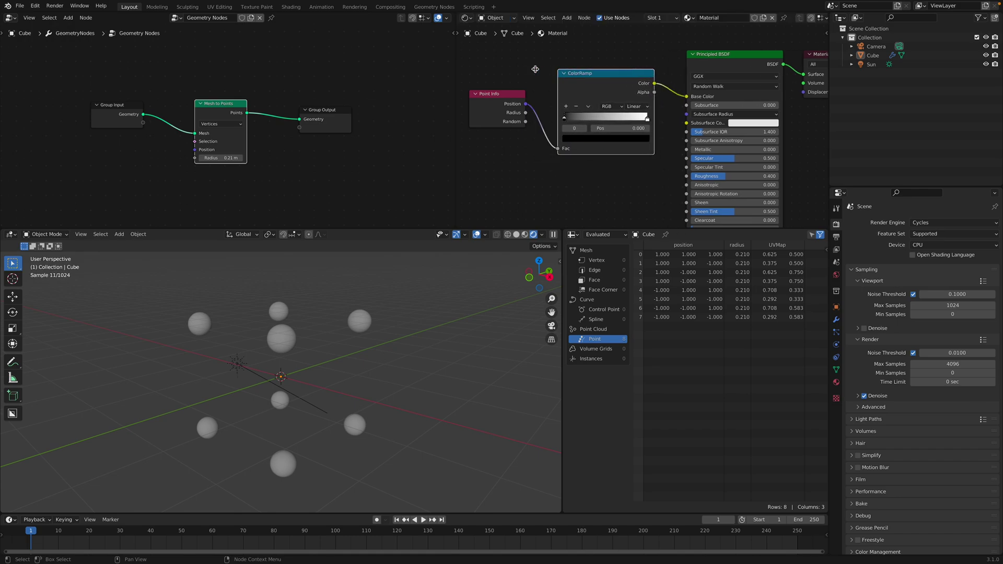
click(590, 138)
drag(491, 95, 499, 92)
Add a Distribute Points on Faces node above Mesh to Points and wire it from the Group Input geometry to the Group Output.
drag(205, 117, 205, 145)
scroll(208, 130, down, 2)
middle_drag(218, 111, 223, 124)
key(shift+a)
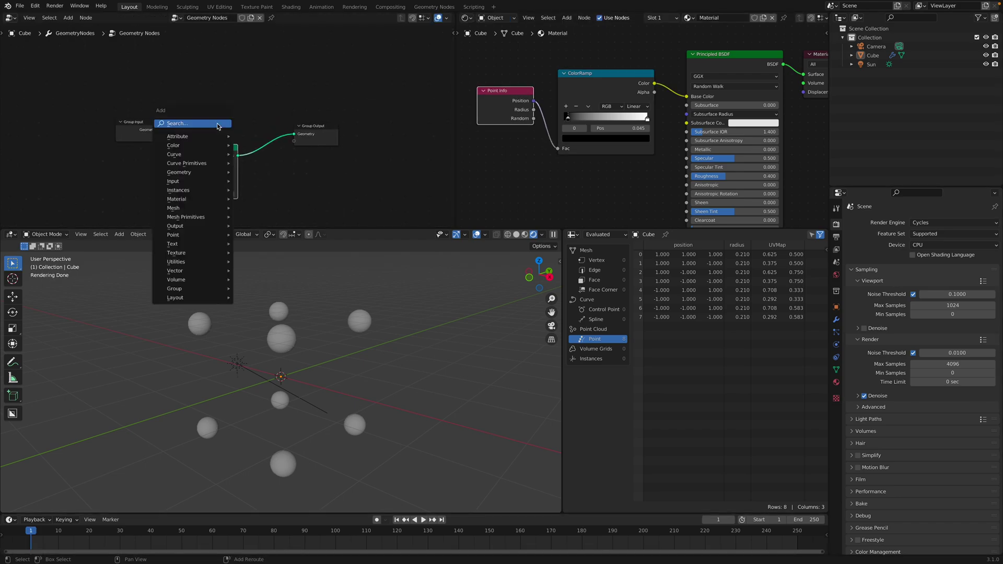
click(218, 123)
text(dis)
key(Down)
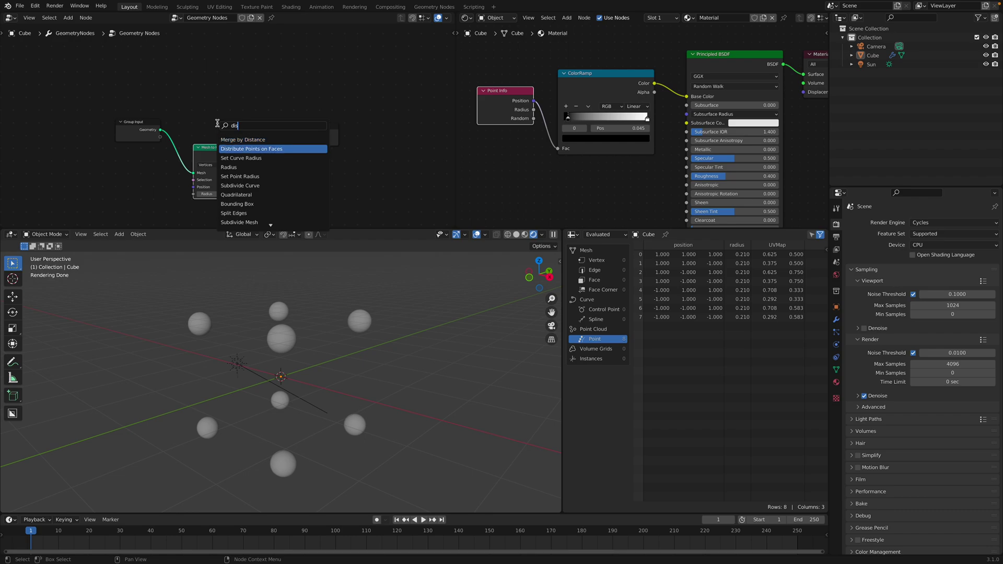
key(Return)
click(191, 80)
drag(161, 130, 211, 97)
drag(251, 71, 294, 134)
middle_drag(358, 318, 329, 340)
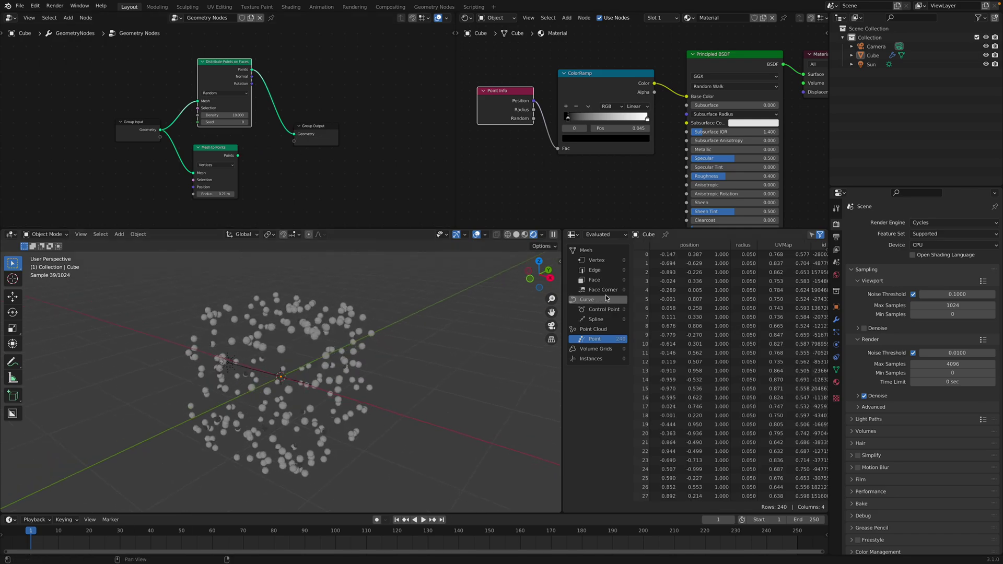
Widen the Spreadsheet area and set the Distribute Points on Faces density to 37.6.
drag(563, 292, 457, 292)
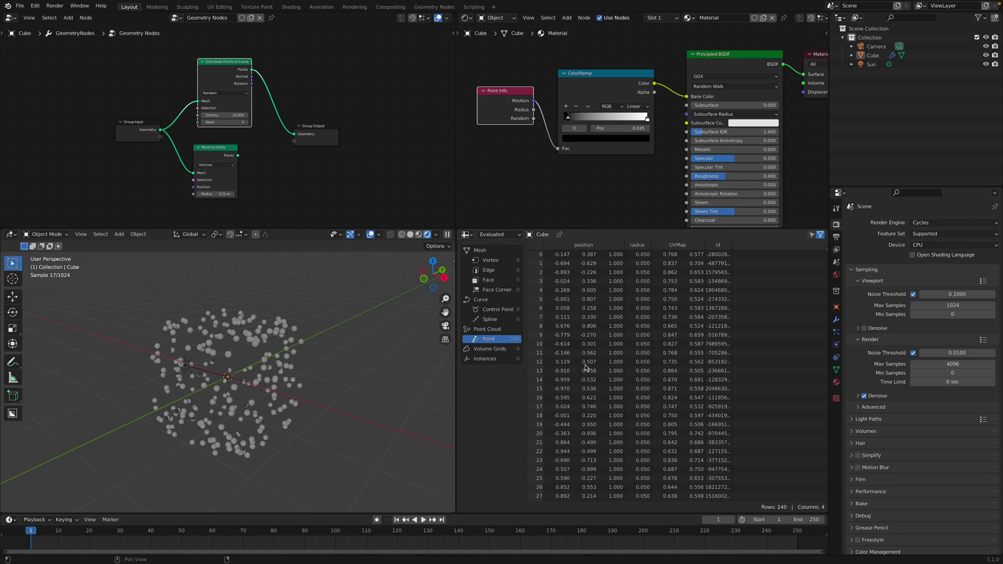
scroll(250, 357, up, 2)
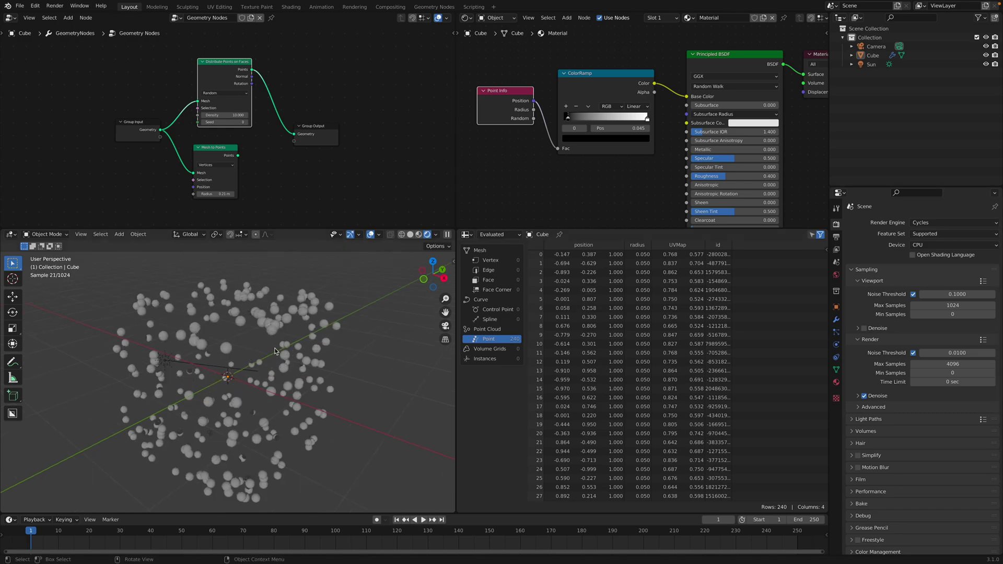
drag(223, 115, 276, 115)
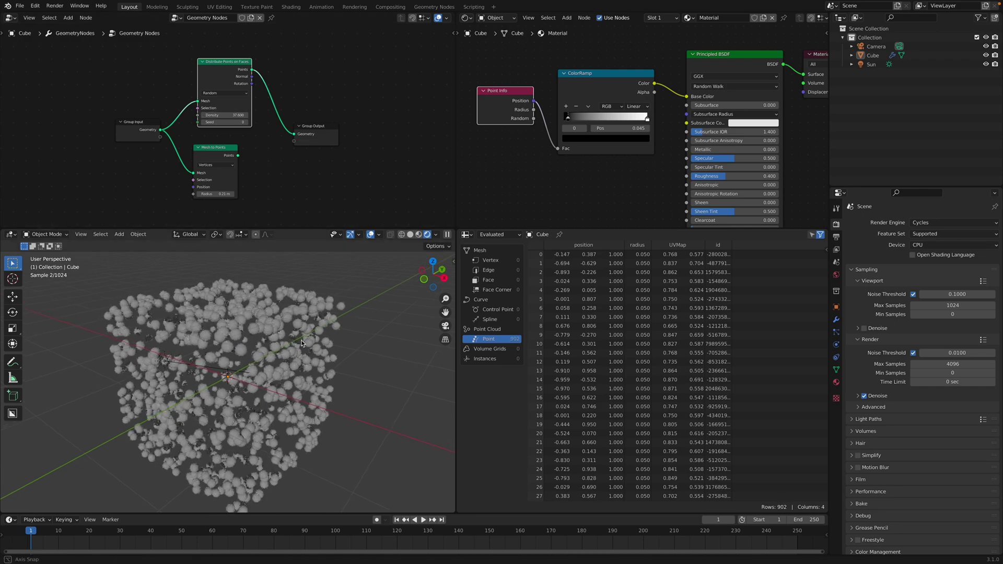
Move the ColorRamp down, link Point Info's Position straight to Base Color, and compare the viewport's shading modes, returning to rendered.
middle_drag(595, 120, 592, 124)
drag(577, 99, 574, 138)
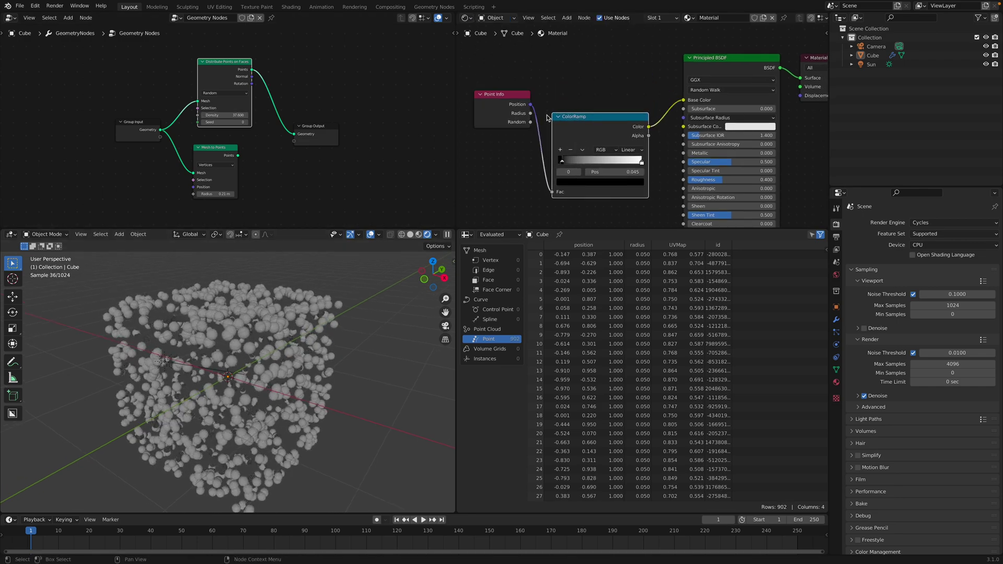
drag(530, 105, 683, 100)
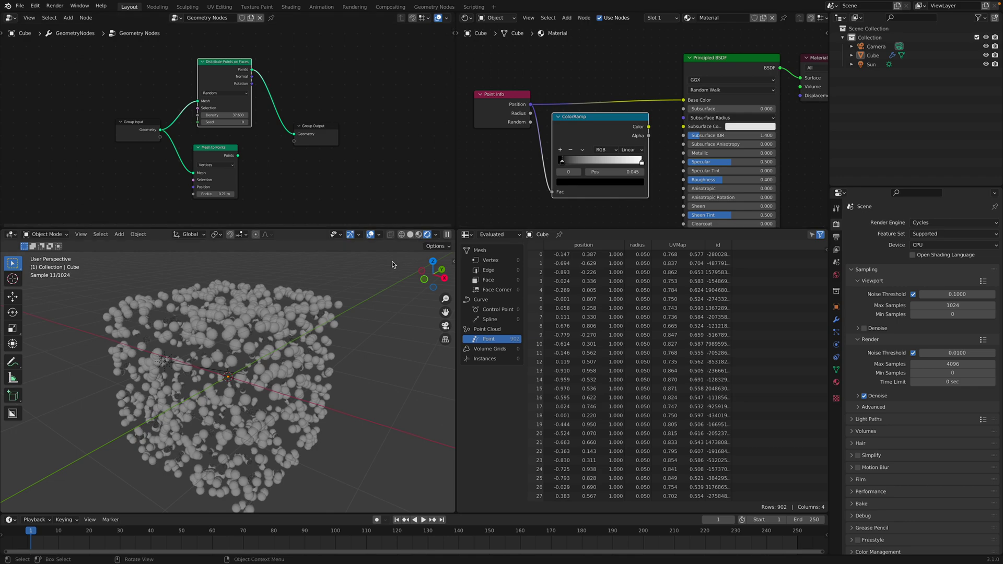
click(412, 234)
click(430, 235)
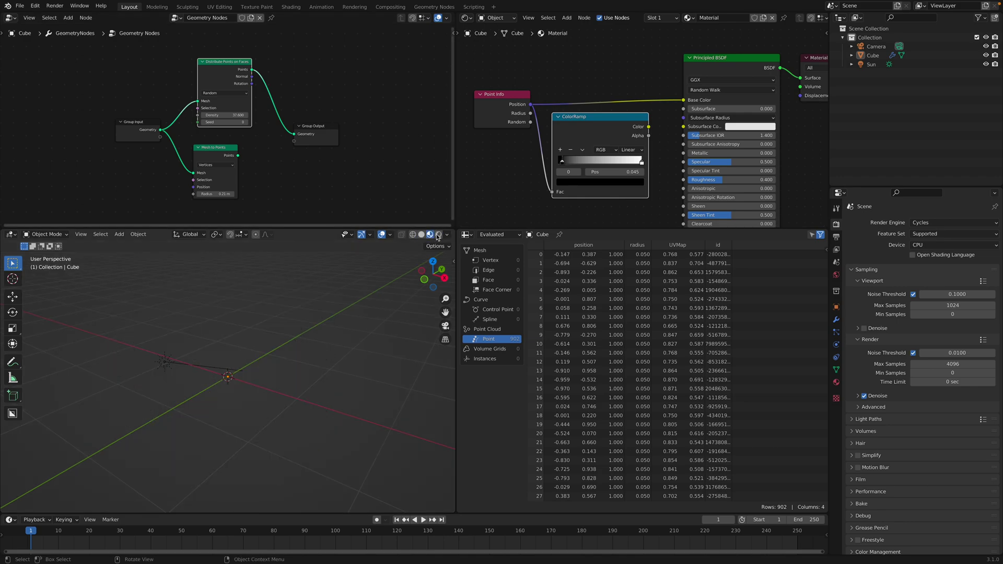
click(437, 235)
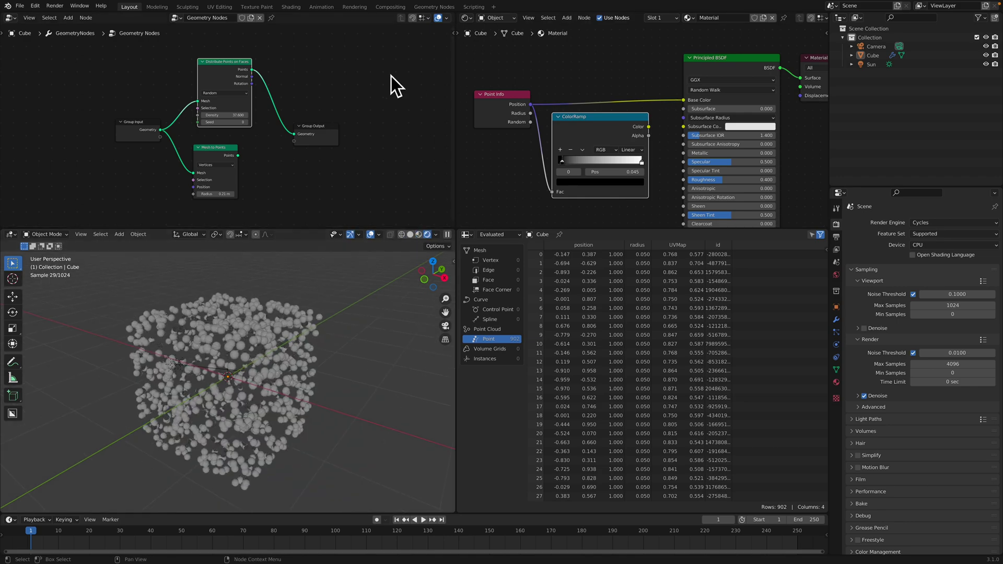
Move the Mesh to Points node lower, reposition the Point Info node, and delete the ColorRamp from the material.
drag(227, 152, 229, 168)
drag(578, 120, 581, 121)
drag(515, 113, 484, 105)
scroll(507, 118, down, 2)
middle_drag(511, 118, 525, 115)
drag(533, 114, 555, 161)
click(614, 132)
key(x)
Add a new ColorRamp, linking Point Info's Random output to its Fac and its Color to Base Color.
key(shift+a)
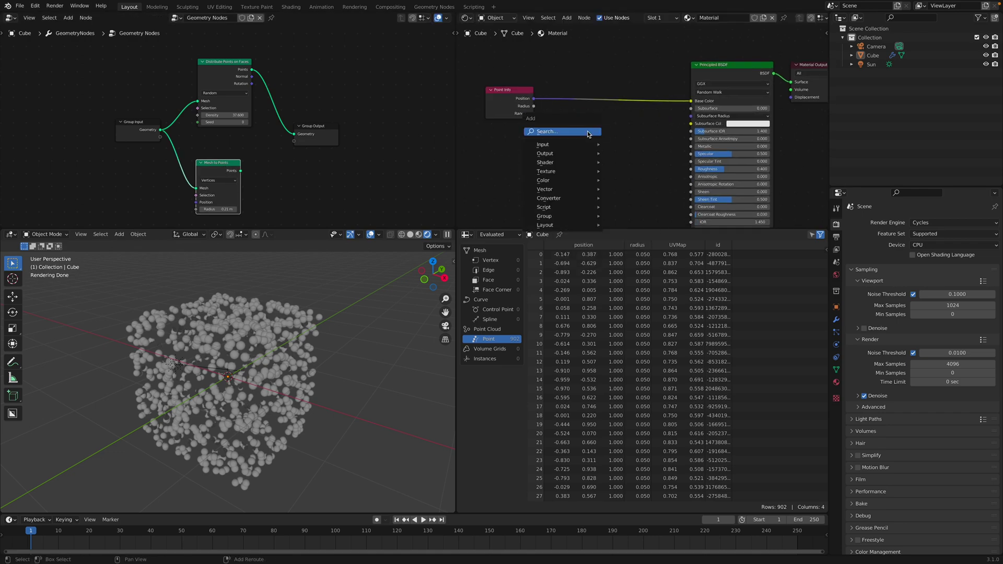
text(color ramp)
key(Return)
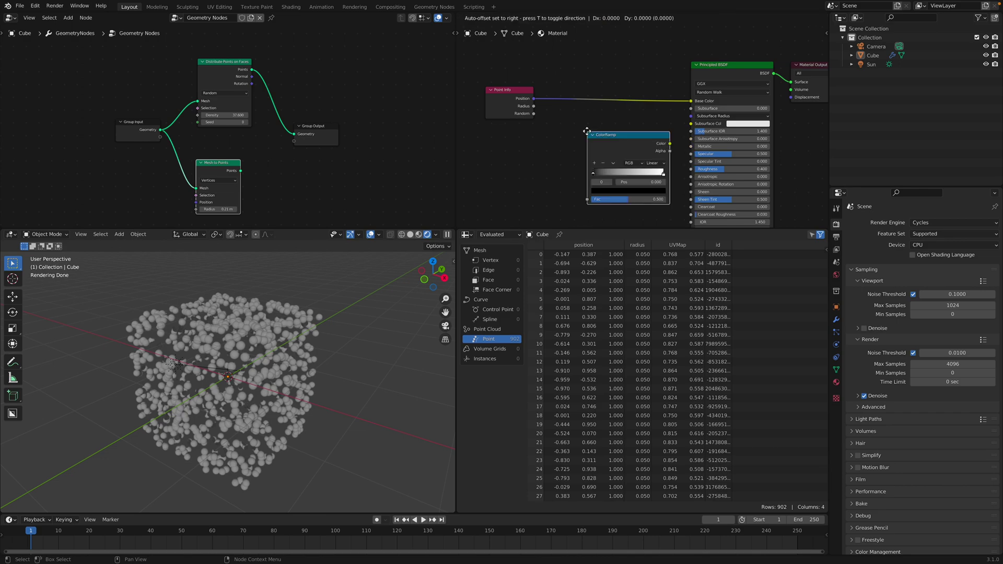
click(551, 111)
drag(533, 113, 551, 180)
drag(633, 124, 690, 101)
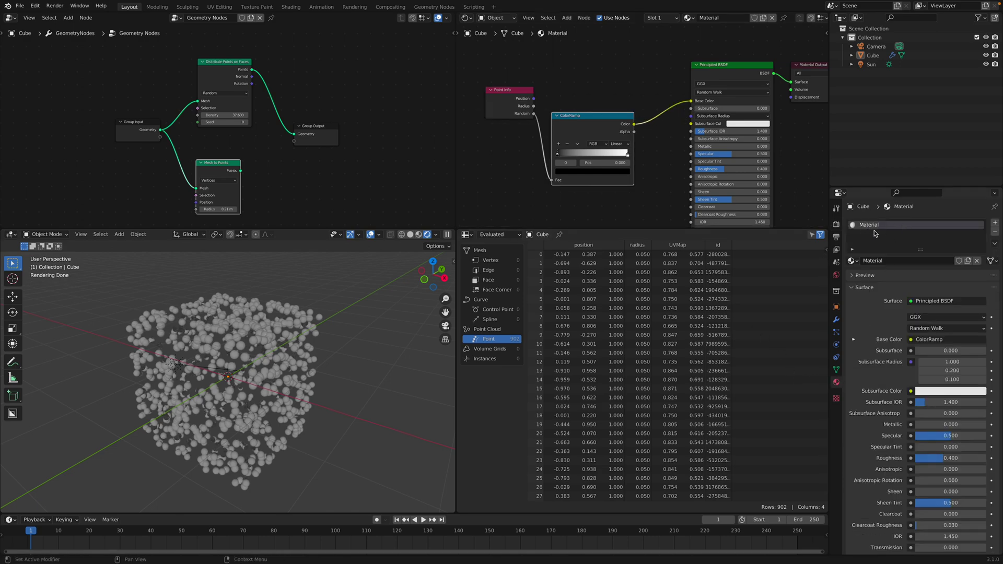
Insert a Set Material node using Material between Distribute Points on Faces and the Group Output, and save the file.
middle_drag(319, 130, 313, 130)
drag(313, 130, 357, 130)
key(shift+a)
click(304, 116)
text(set)
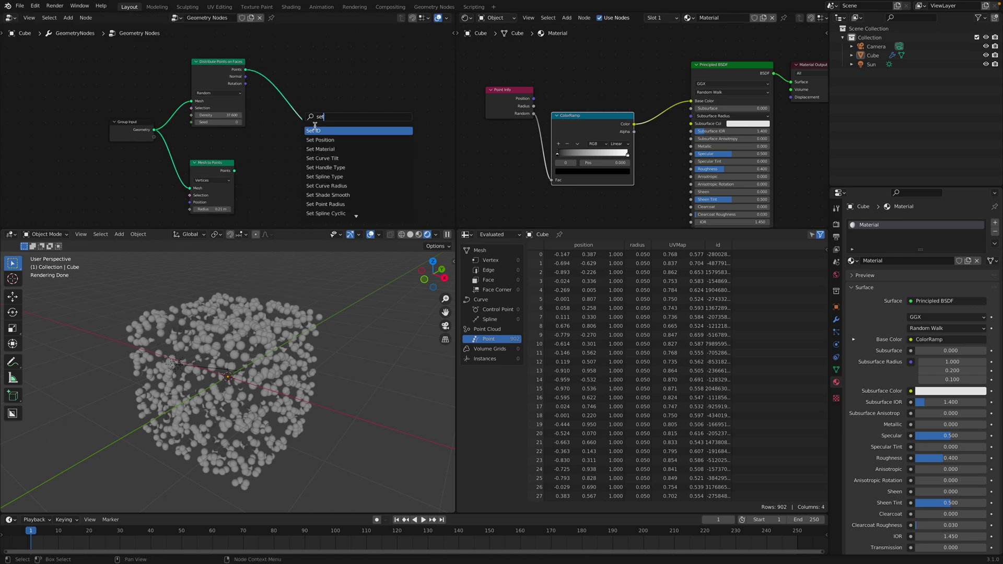
click(320, 149)
click(304, 125)
click(307, 127)
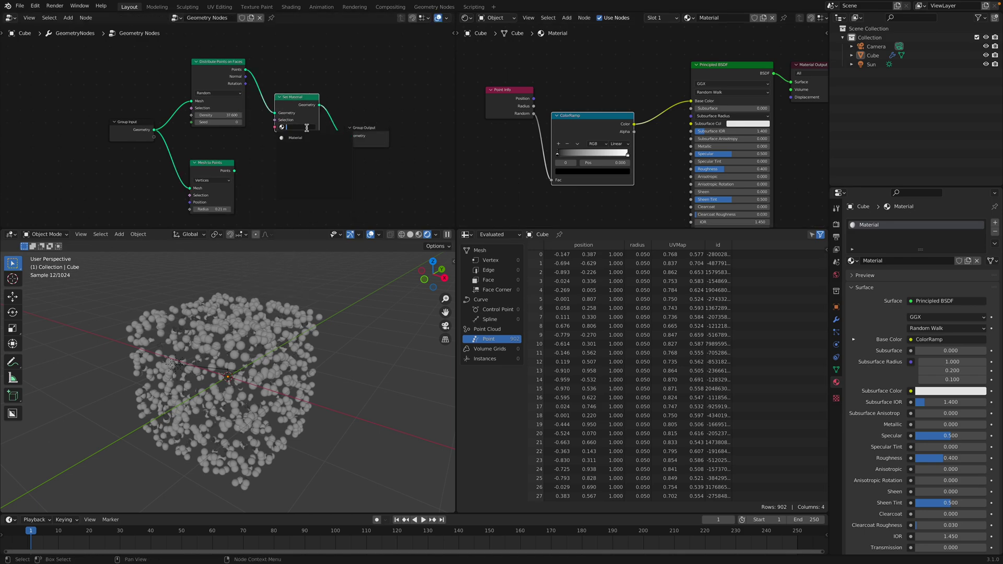
click(296, 137)
key(ctrl+s)
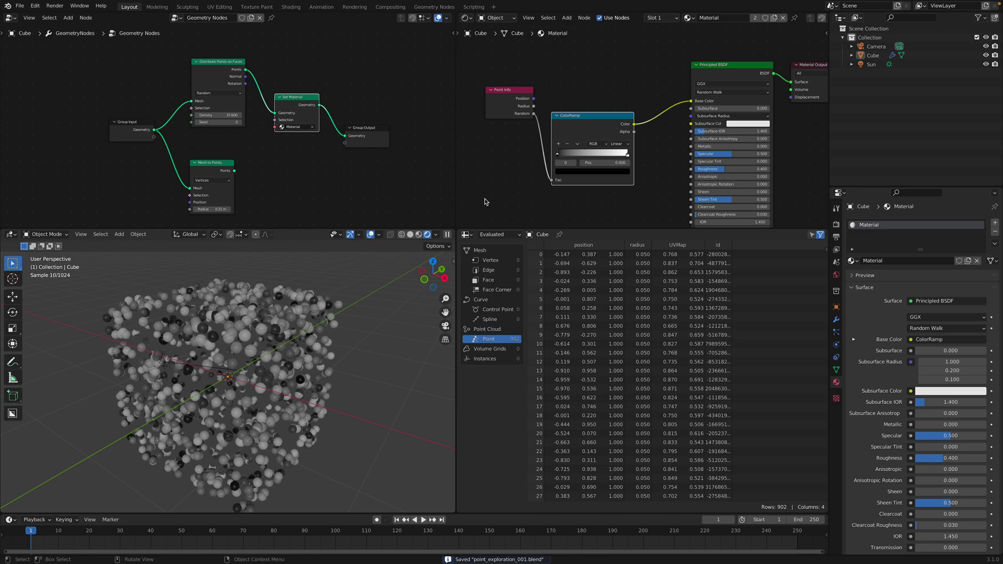
Preview Point Info's Position and Radius outputs in turn as the Base Color on the rendered points.
drag(520, 98, 691, 101)
middle_drag(246, 362, 228, 371)
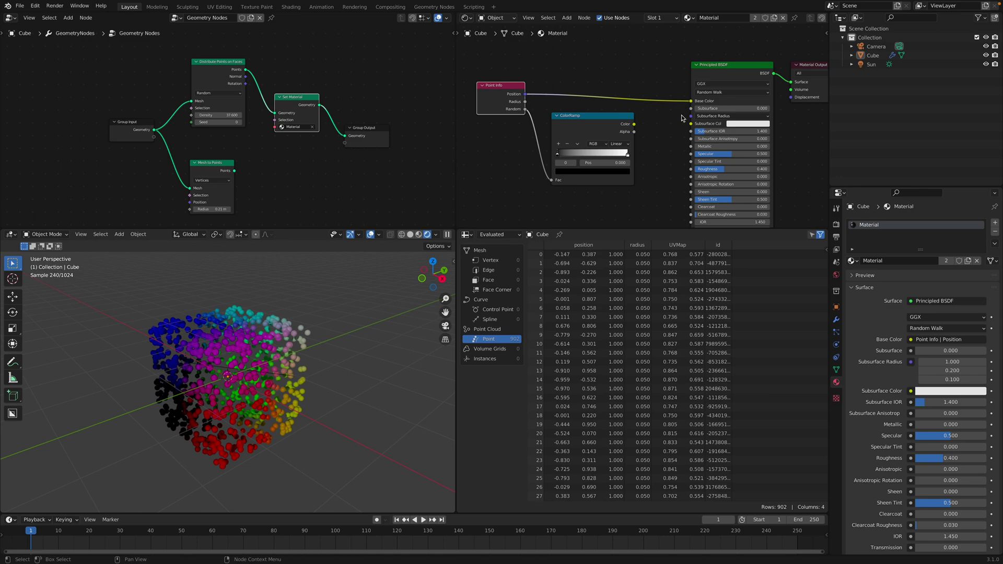
drag(525, 101, 693, 104)
mouse_move(284, 353)
middle_down()
mouse_move(302, 338)
mouse_move(277, 351)
middle_up()
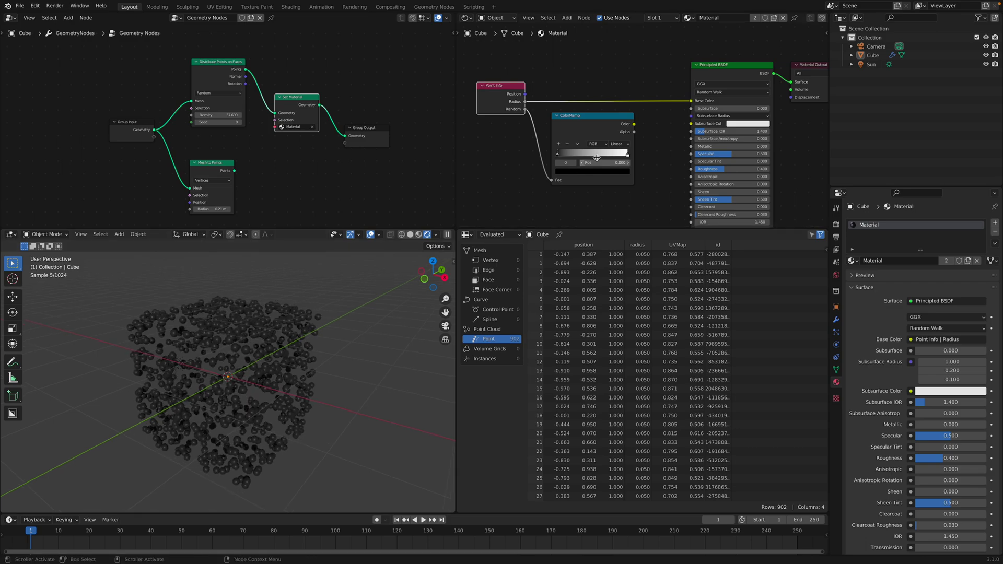
Reconnect the ColorRamp's Color output to Base Color and move the node slightly up and closer to the Principled BSDF.
drag(634, 126, 690, 100)
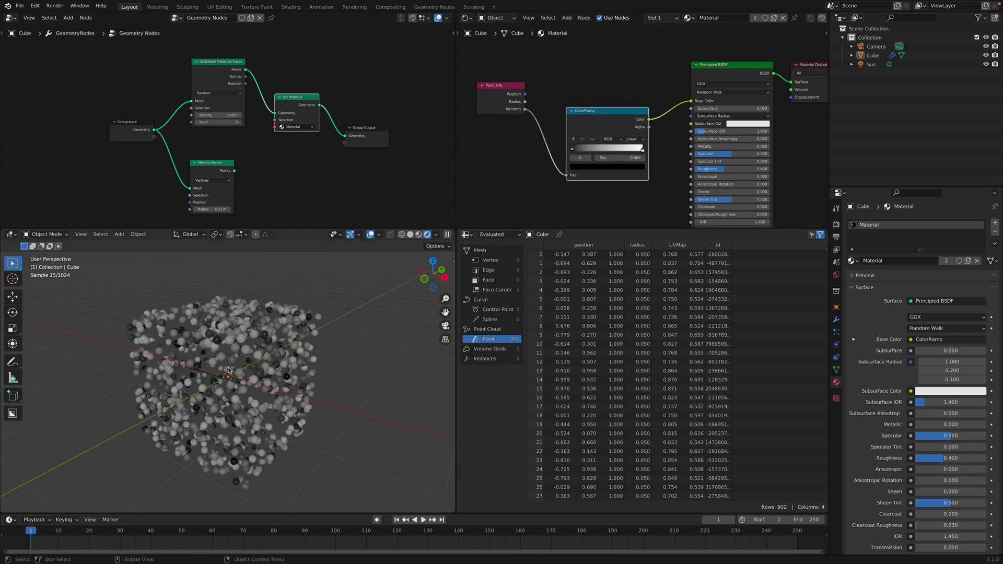
drag(572, 160, 576, 151)
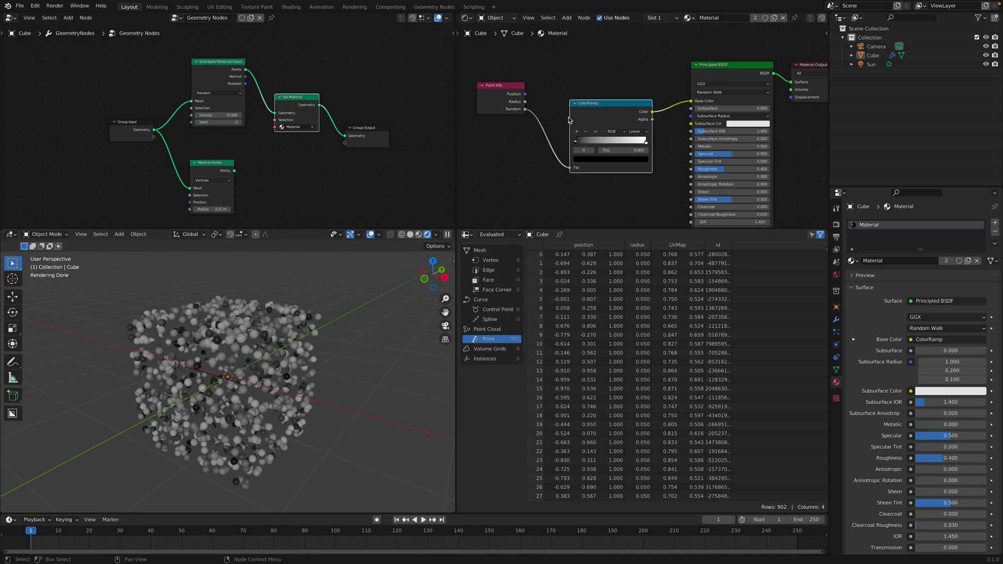
mouse_move(272, 345)
middle_down()
mouse_move(253, 354)
mouse_move(270, 336)
middle_up()
scroll(232, 398, up, 1)
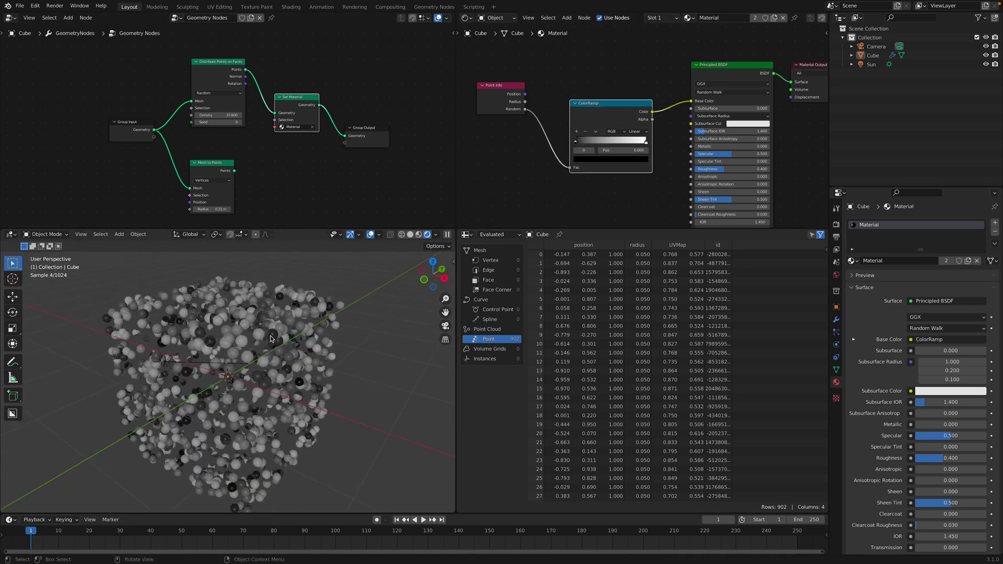
Move the ColorRamp lower and place a duplicate of it above the original.
scroll(570, 153, up, 3)
middle_drag(580, 120, 582, 105)
scroll(578, 91, down, 2)
drag(582, 104, 585, 173)
key(shift+d)
click(580, 67)
middle_drag(580, 69, 570, 36)
Link the lower ColorRamp's Color to Roughness, set Metallic to 0.65, and examine the shaded points up close.
drag(645, 145, 756, 102)
scroll(323, 397, up, 3)
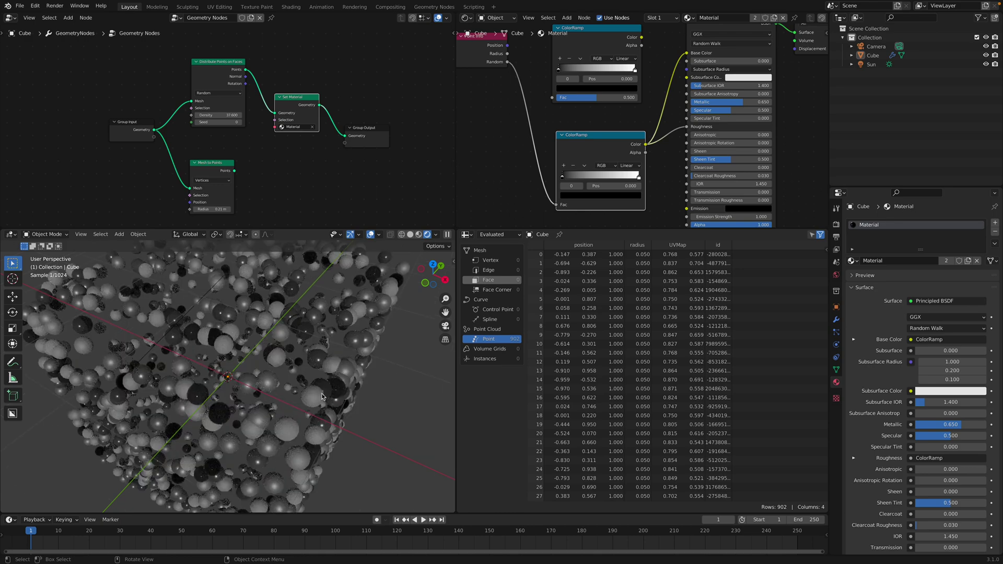
middle_drag(282, 408, 256, 406)
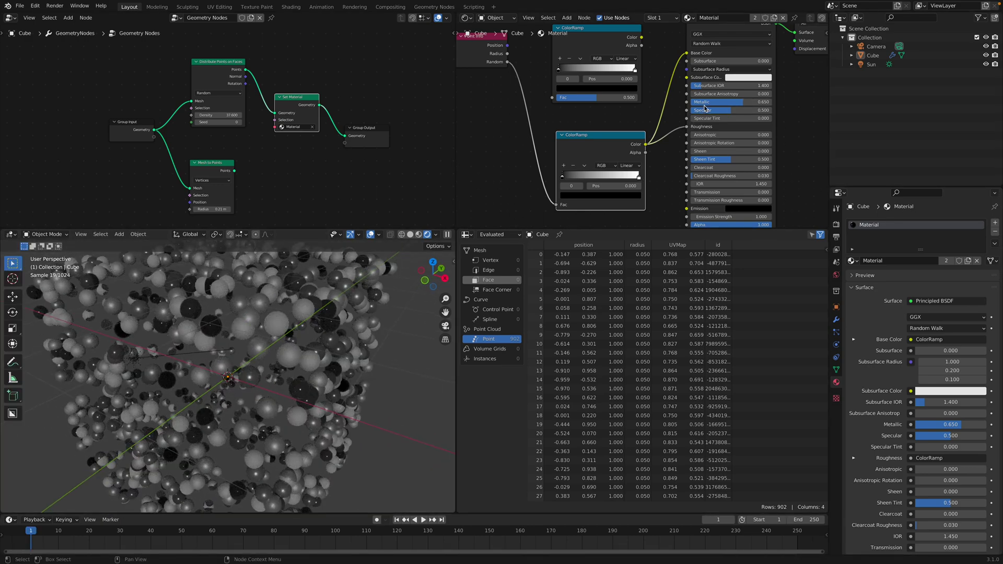
Set the Principled BSDF's Metallic to 0.802 and inspect the whole point cloud.
drag(735, 103, 749, 103)
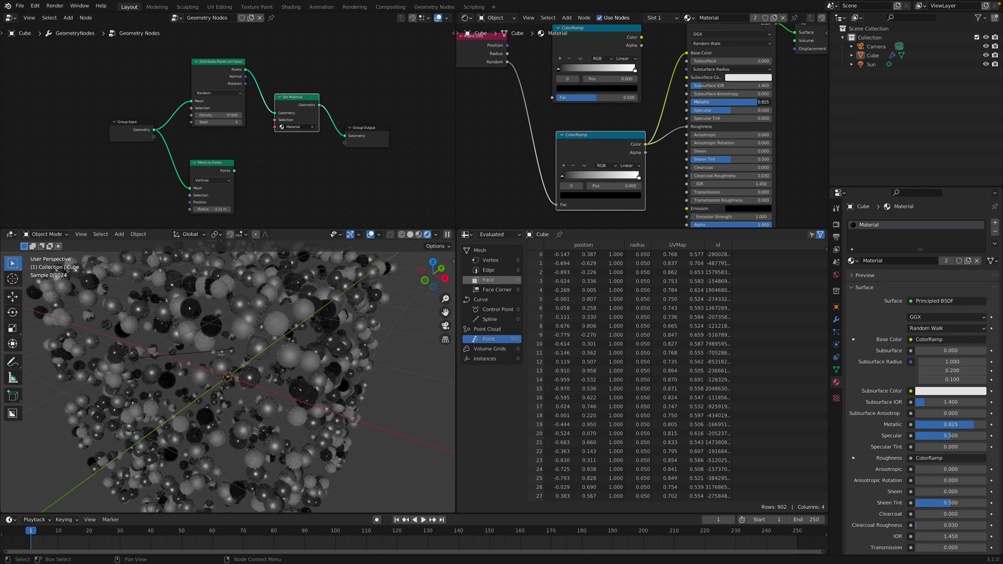
scroll(262, 362, down, 4)
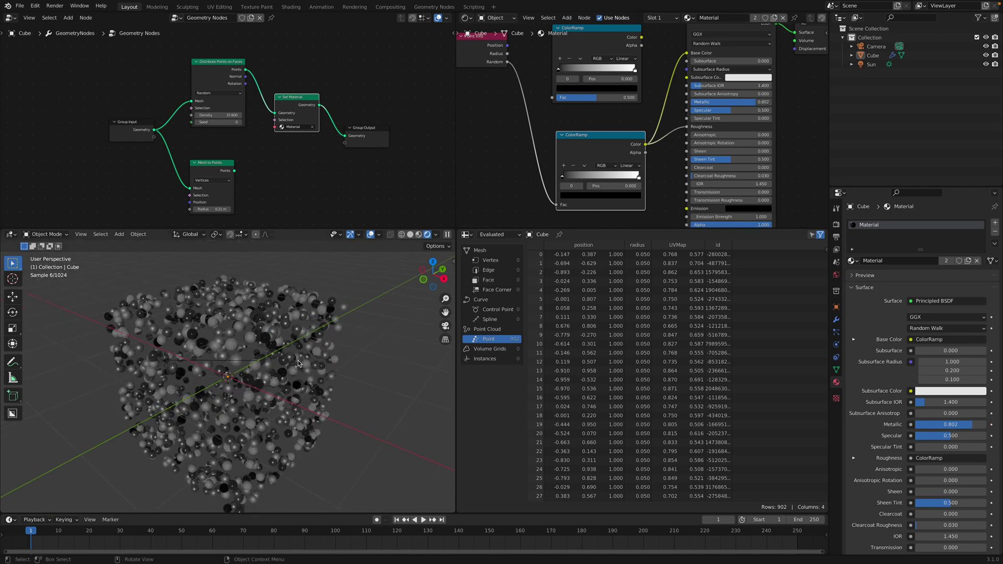
scroll(275, 170, up, 2)
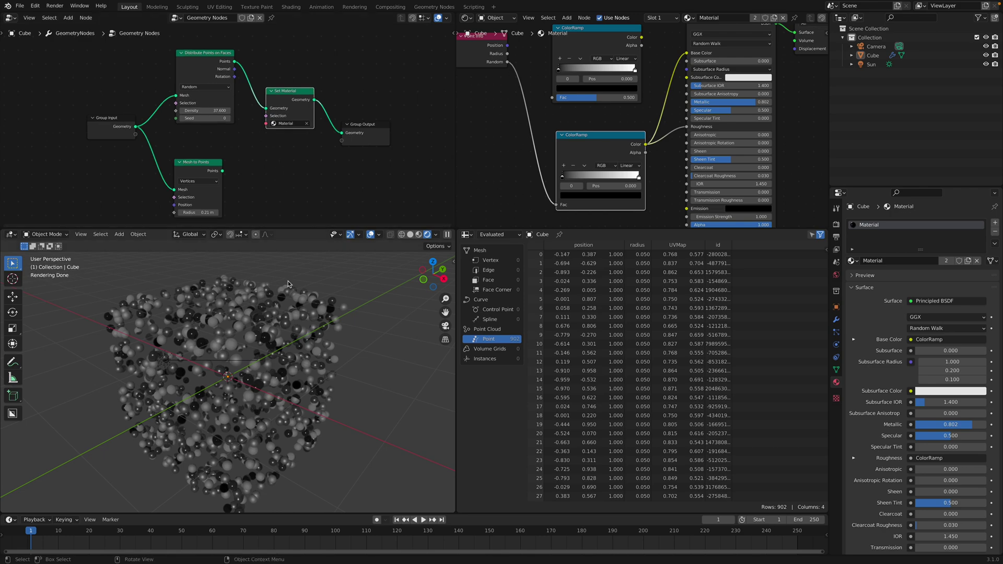
middle_drag(295, 286, 305, 289)
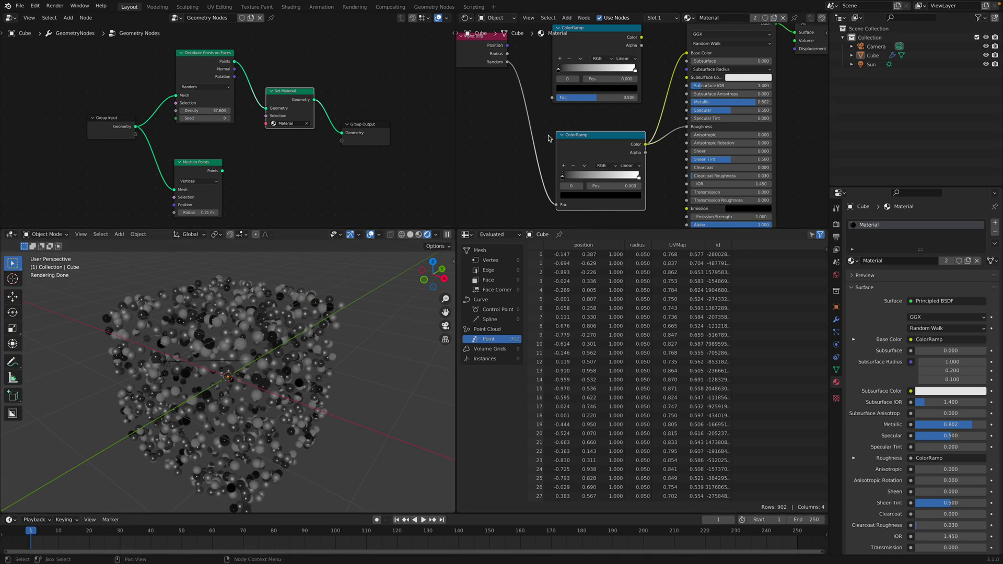
Set the Principled BSDF's Subsurface to 0.268 and its Subsurface Color to salmon.
middle_drag(626, 127, 626, 145)
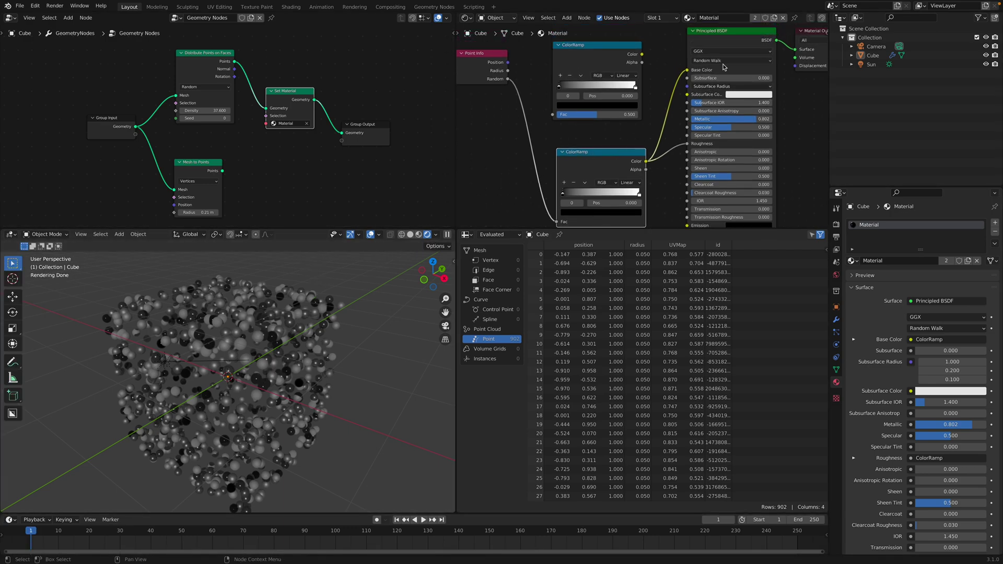
drag(714, 79, 713, 78)
click(742, 94)
drag(756, 129, 753, 144)
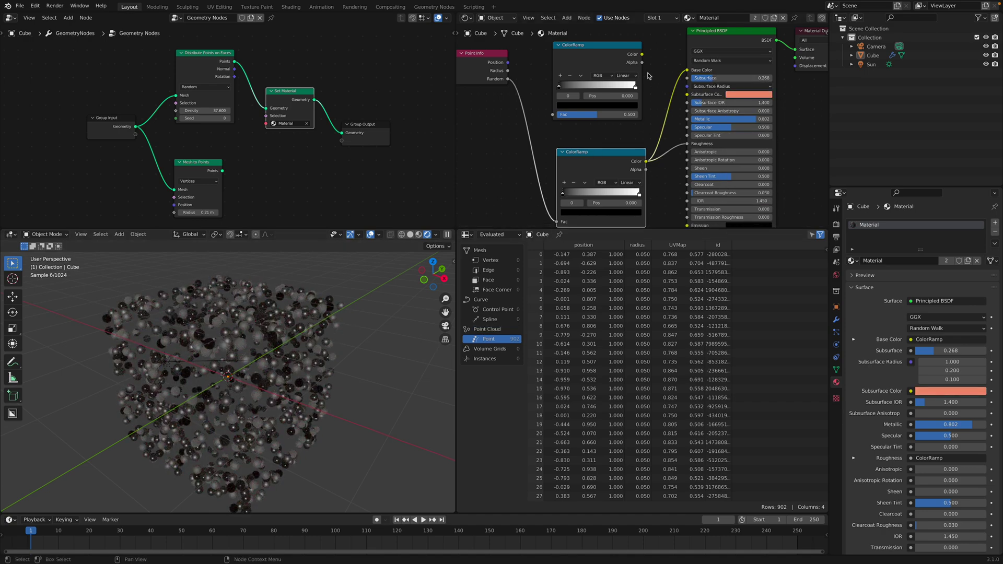
Switch the upper ColorRamp to HSV mode and make its first stop orange-red at position 0.080.
scroll(560, 87, up, 2)
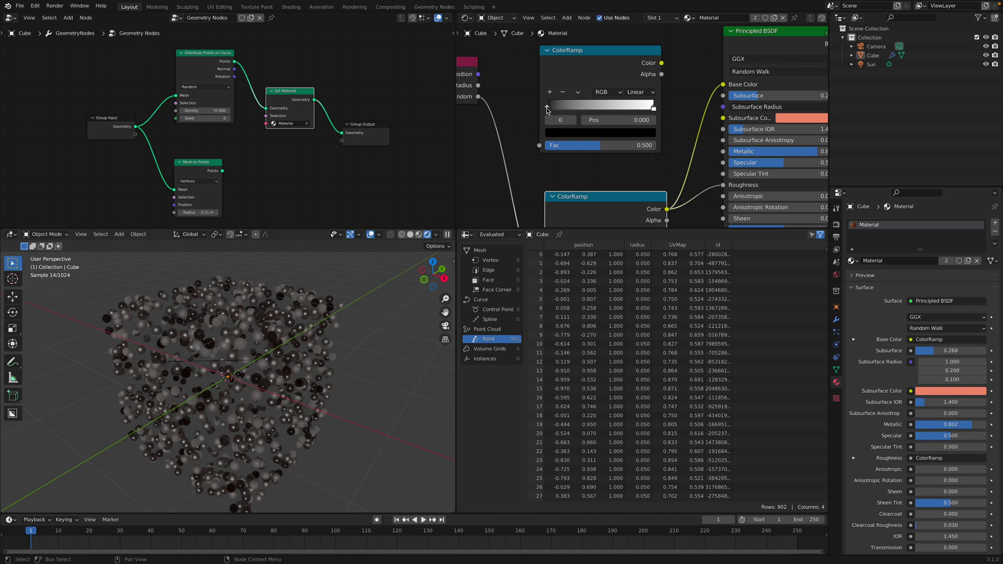
click(606, 92)
click(609, 109)
drag(546, 110, 555, 110)
click(564, 135)
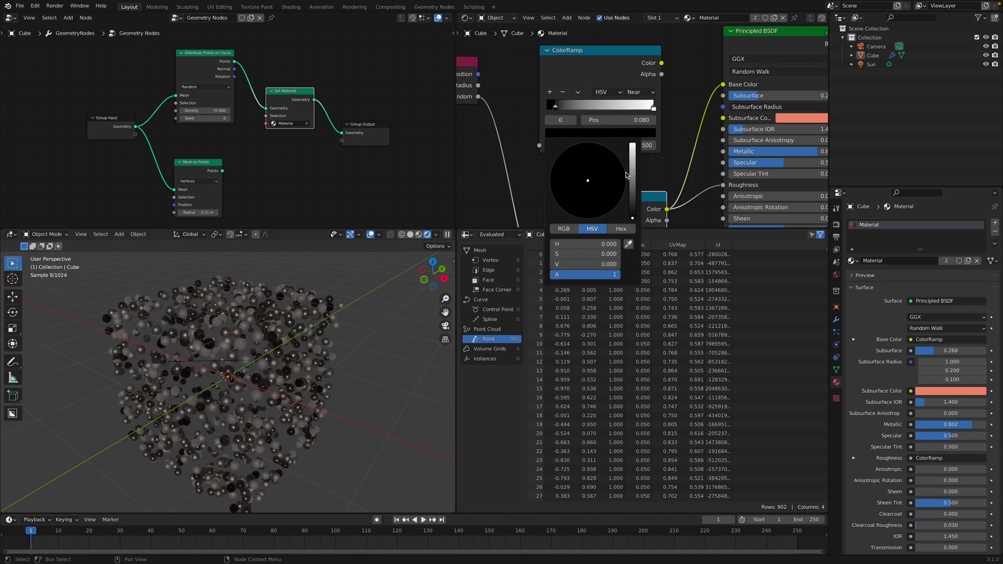
drag(631, 167, 632, 146)
click(577, 215)
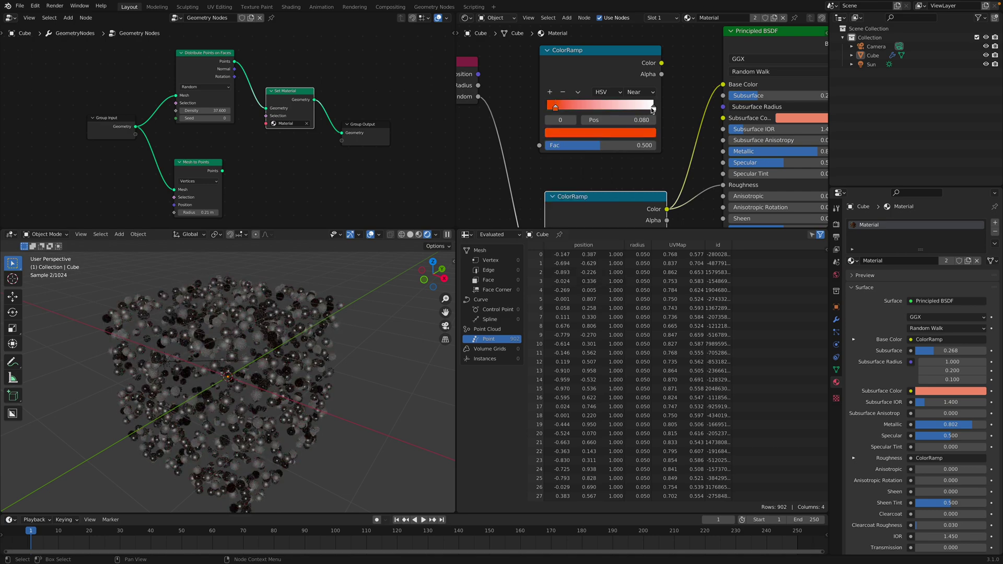
Make the upper ColorRamp's second stop blue at position 0.936 and set the hue interpolation to Clockwise.
drag(652, 109, 647, 109)
click(620, 134)
click(609, 153)
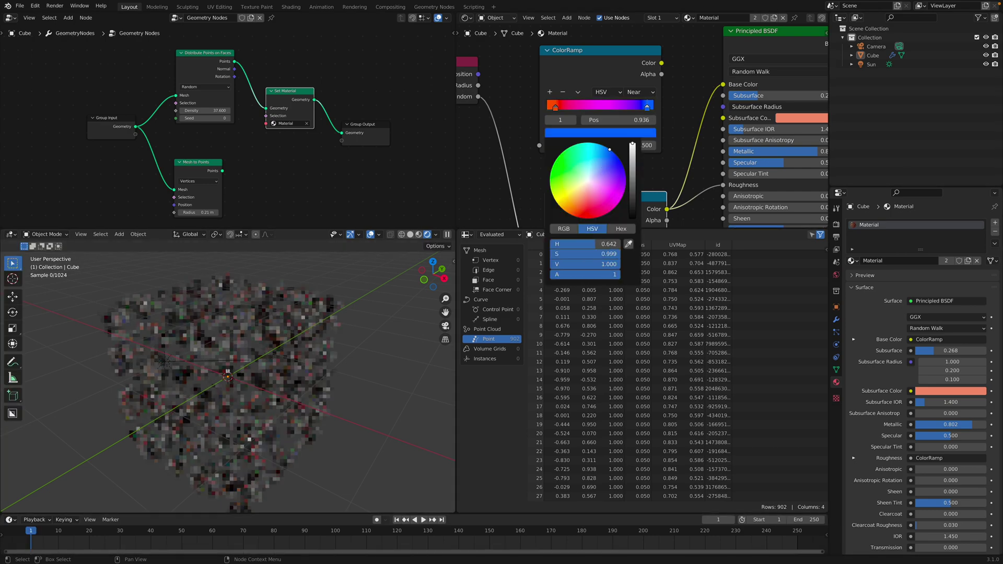
click(633, 92)
click(647, 125)
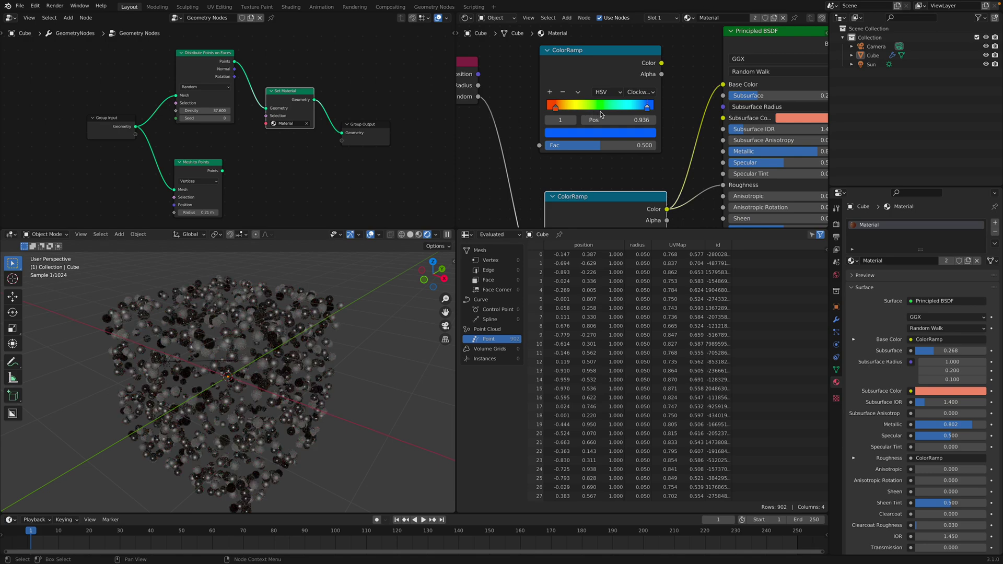
Link Point Info's Random to the upper ColorRamp's Fac and the ramp's Color to Base Color.
middle_drag(507, 86, 527, 85)
drag(498, 95, 560, 145)
scroll(496, 104, down, 1)
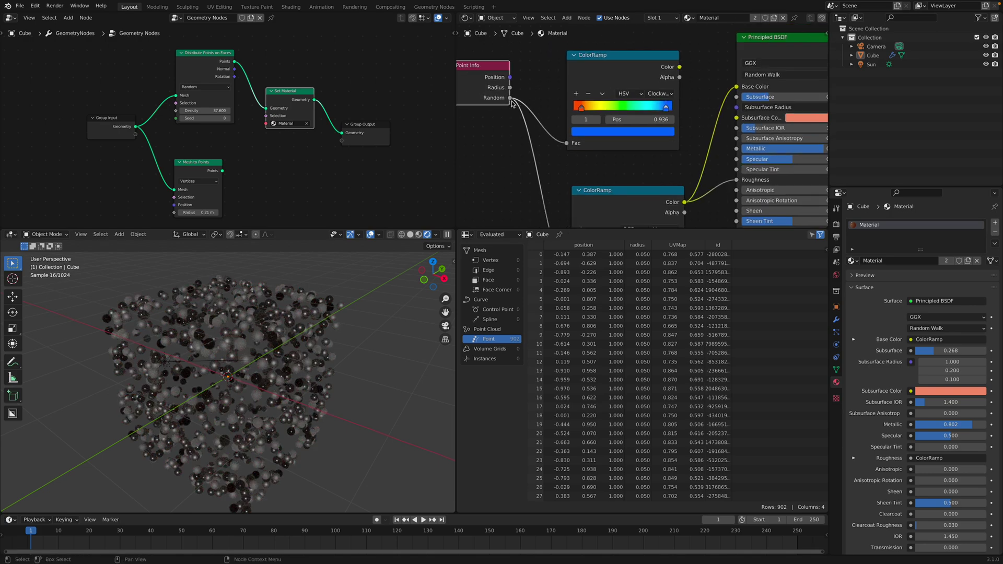
scroll(674, 73, down, 1)
drag(678, 68, 732, 85)
middle_drag(715, 96, 681, 64)
Change the Principled BSDF's Subsurface Color to a pale pink.
click(790, 99)
click(790, 98)
drag(796, 113, 798, 140)
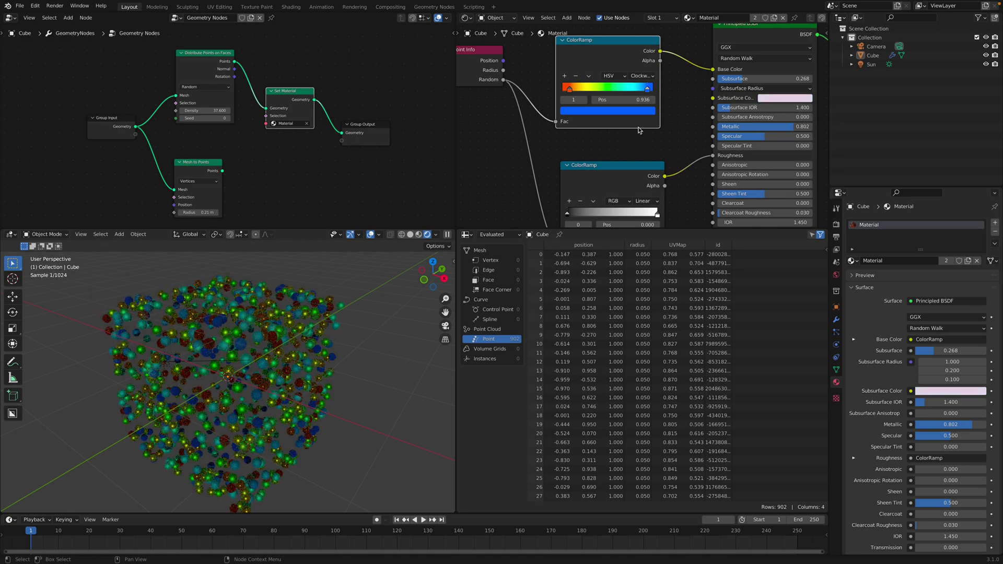
Shift the rainbow ramp's blue stop to 0.898 and relink the ramp from Base Color to Subsurface Color.
drag(645, 89, 641, 89)
drag(712, 69, 713, 98)
Darken the Base Color to a value of 0.065 and examine the points up close.
click(766, 71)
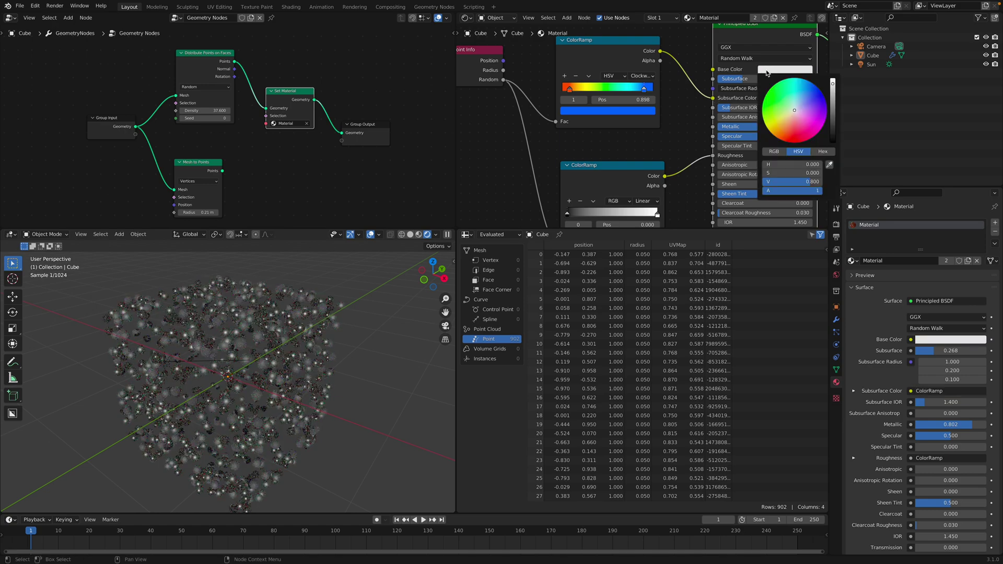
click(833, 122)
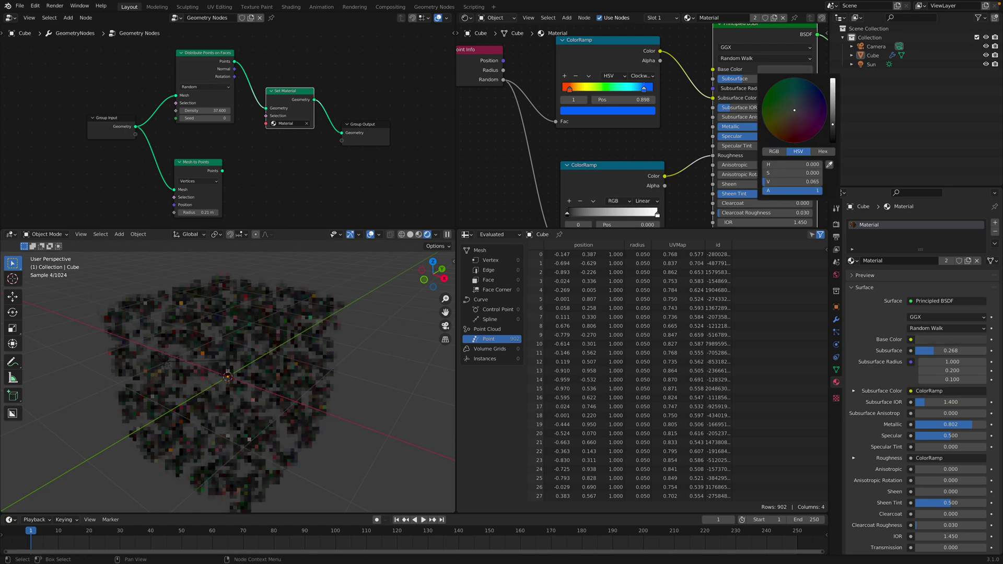
middle_drag(615, 153, 615, 145)
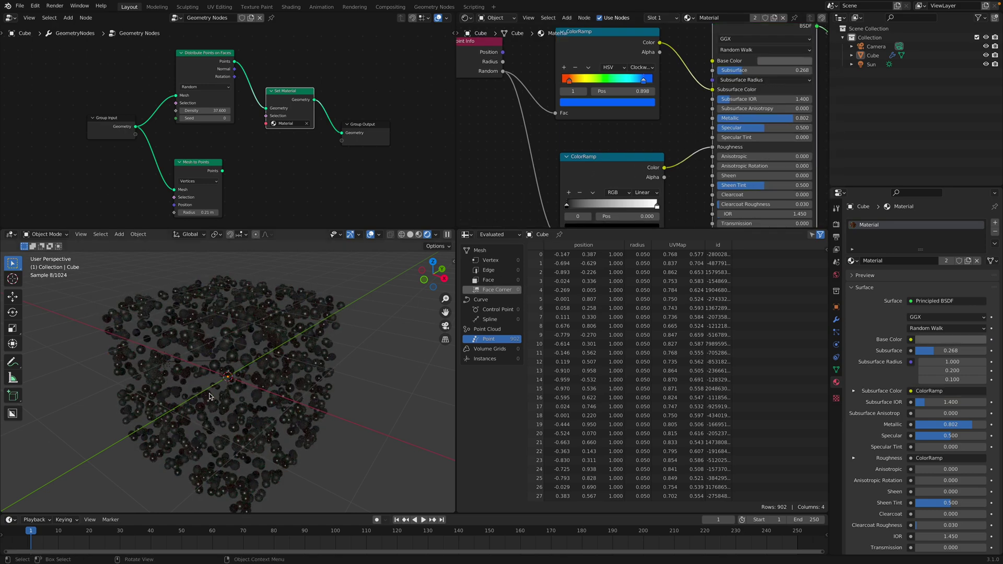
scroll(250, 395, up, 4)
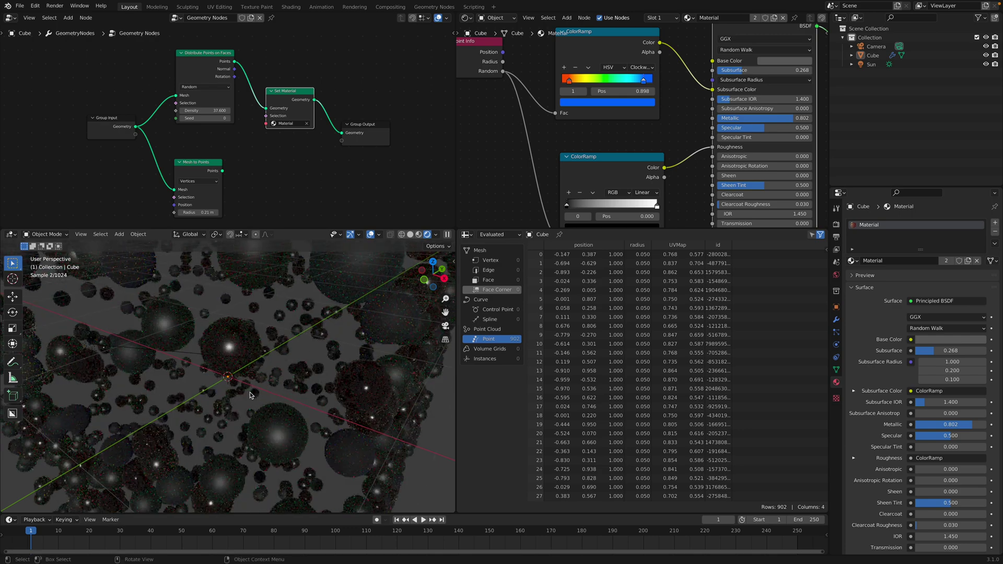
scroll(249, 395, down, 3)
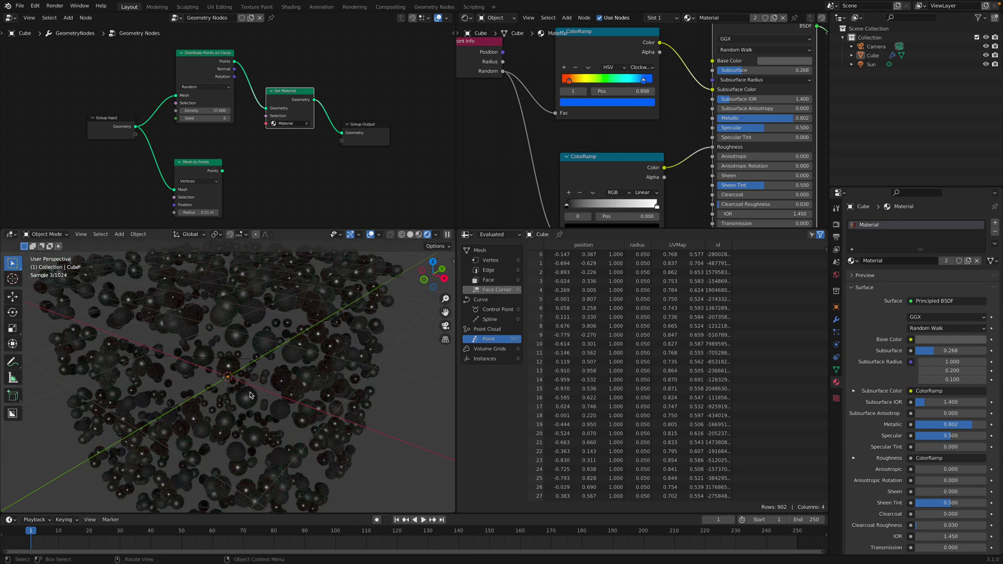
scroll(250, 395, down, 1)
Set the Principled BSDF's Base Color to pink and its Metallic to 0.627.
click(778, 61)
drag(793, 102, 791, 123)
drag(832, 86, 833, 74)
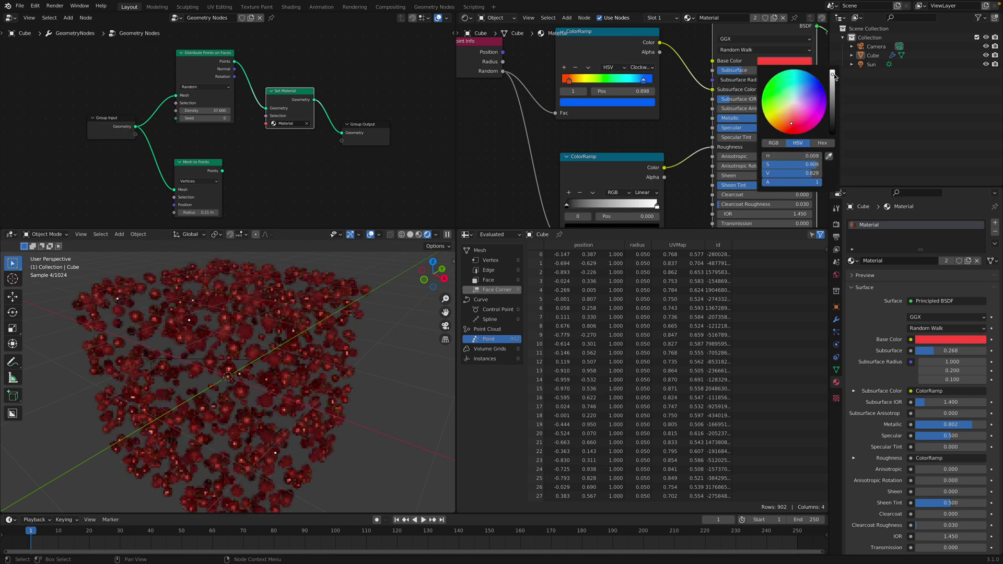
drag(792, 118, 798, 115)
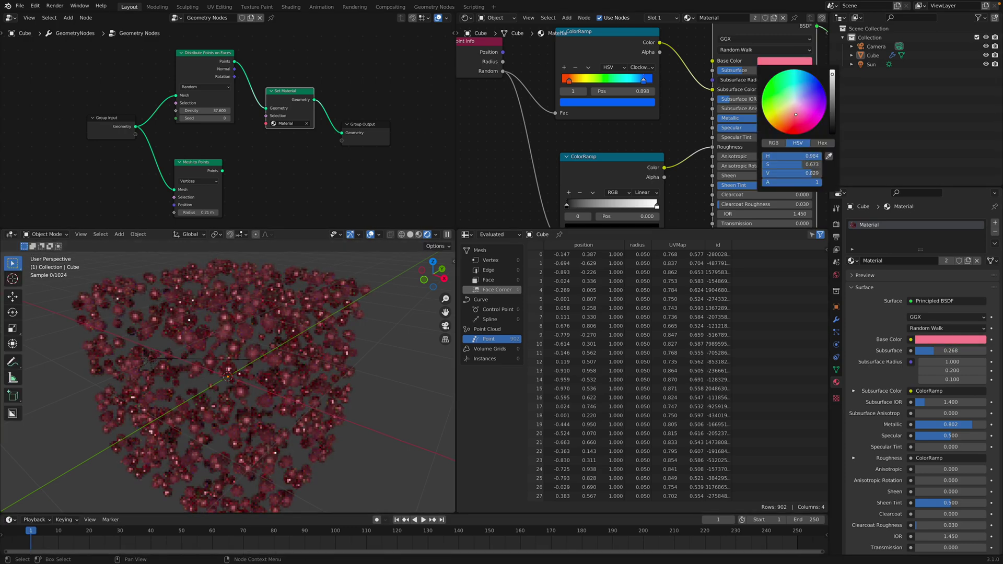
middle_drag(759, 125, 760, 119)
drag(763, 112, 746, 112)
scroll(723, 131, down, 2)
middle_drag(724, 133, 720, 116)
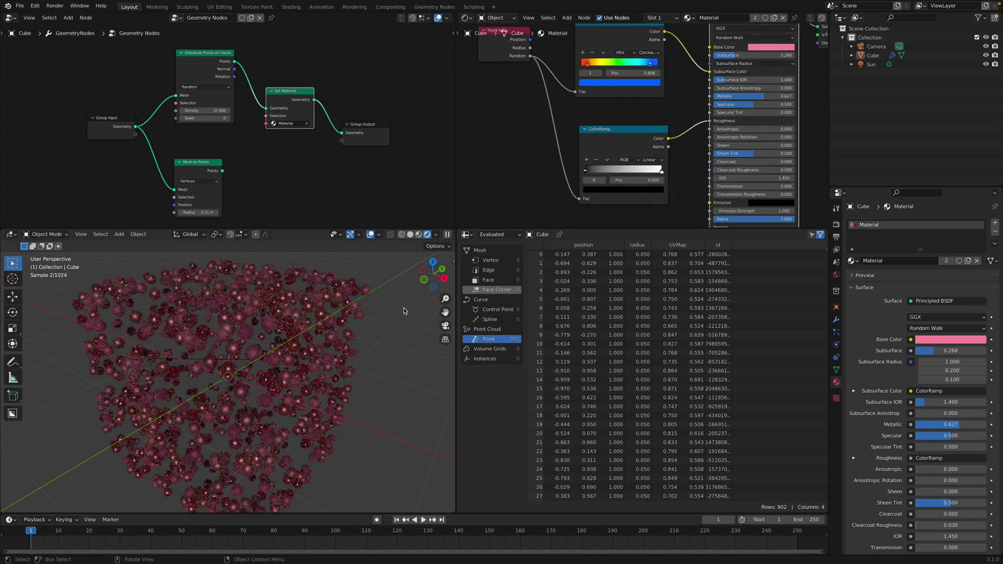
Switch the 3D viewport to solid shading and save the file.
click(410, 234)
scroll(364, 329, down, 3)
key(ctrl+s)
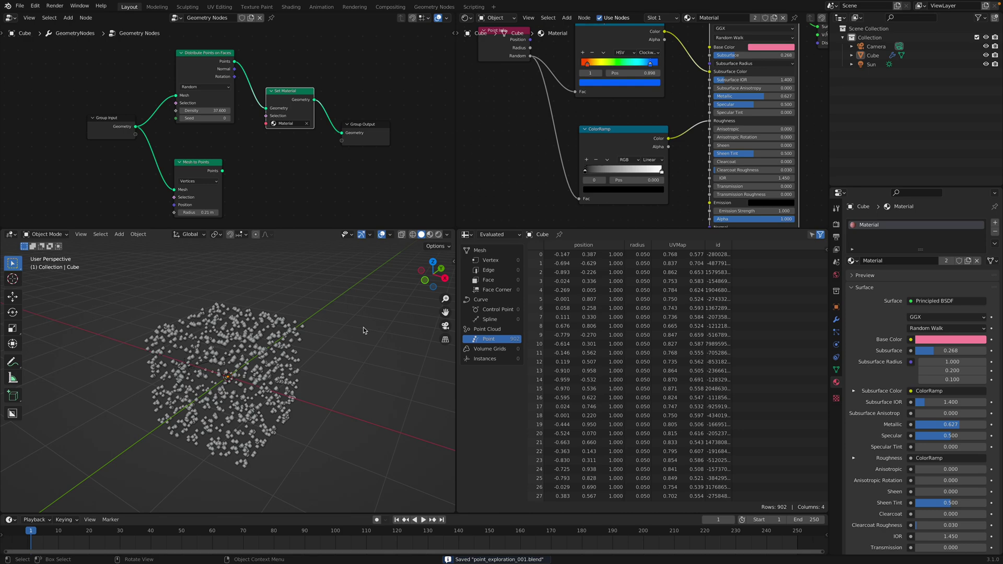
Enlarge the 3D viewport over the spreadsheet area and close the spreadsheet.
drag(457, 294, 552, 300)
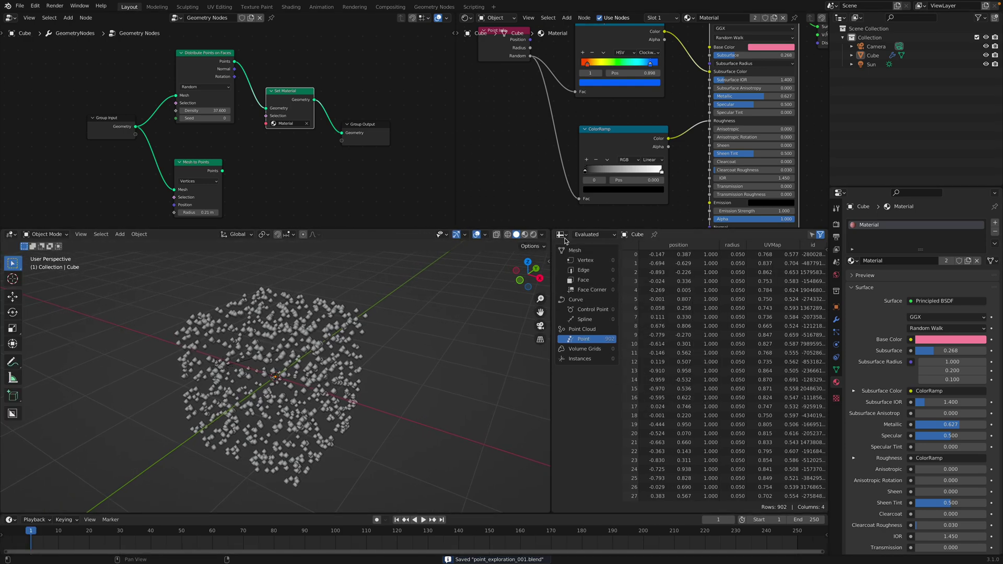
drag(550, 231, 616, 209)
scroll(574, 147, down, 2)
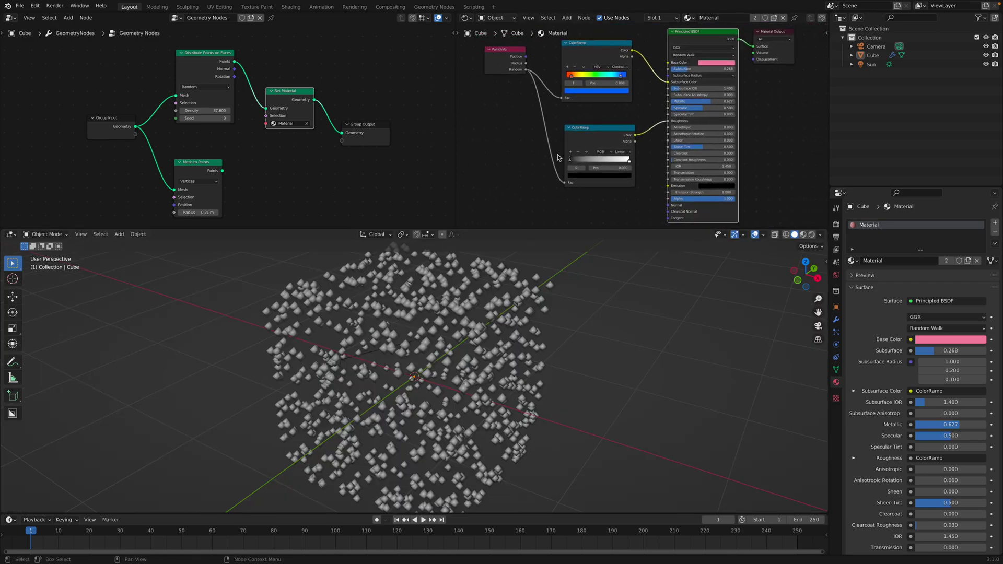
Set the Principled BSDF's Subsurface to 0 and preview the point cloud in rendered shading.
scroll(621, 58, up, 2)
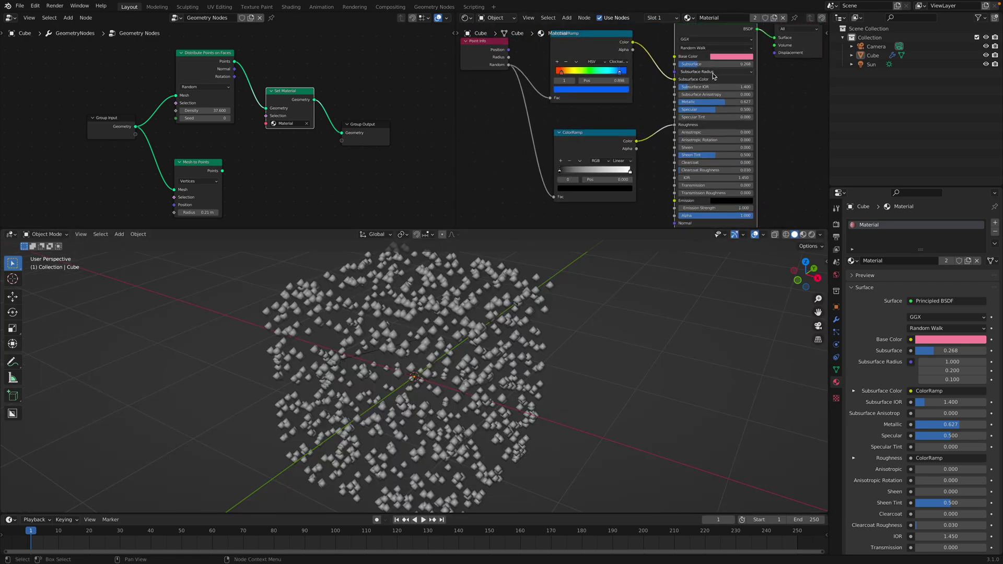
drag(699, 64, 674, 65)
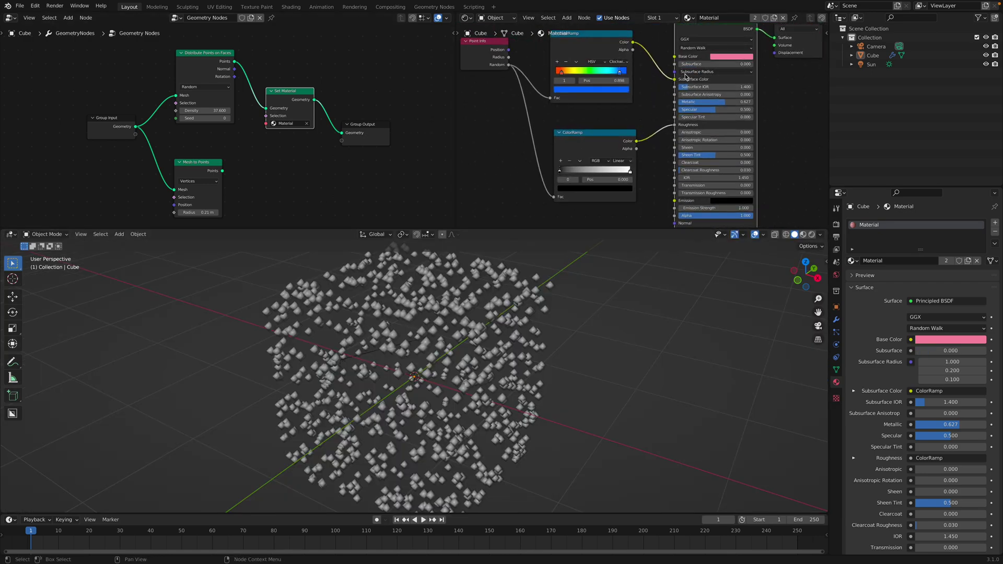
click(812, 234)
mouse_move(464, 357)
middle_down()
mouse_move(471, 368)
mouse_move(457, 368)
middle_up()
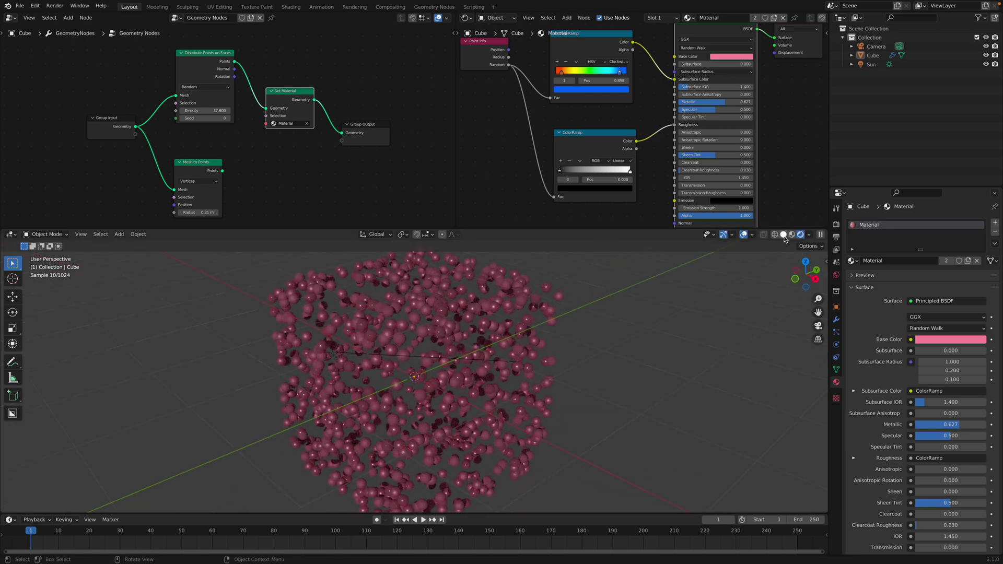
Return the 3D viewport to solid shading and save the file again.
click(783, 235)
scroll(676, 301, down, 1)
middle_drag(672, 308, 676, 313)
key(ctrl+s)
Move the two ColorRamp nodes lower in the shader graph to free space above them.
middle_drag(602, 114, 605, 136)
drag(603, 71, 602, 76)
middle_drag(602, 76, 601, 98)
drag(581, 178, 584, 203)
click(583, 108)
drag(583, 106, 586, 132)
Add a third ColorRamp above the rainbow ramp and link Point Info's Random to its Fac.
click(573, 82)
key(shift+a)
text(scolor)
key(Return)
click(564, 47)
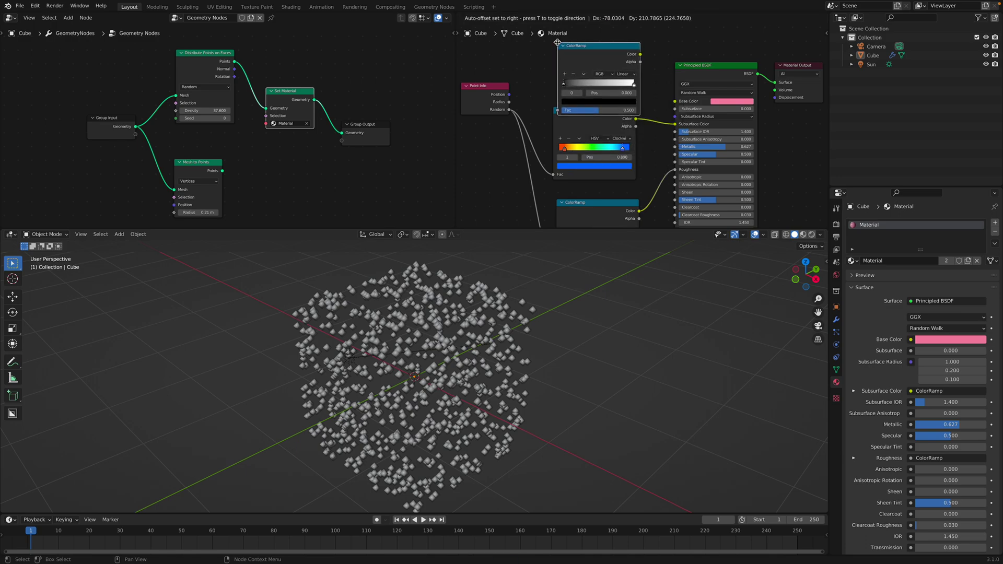
drag(509, 109, 556, 110)
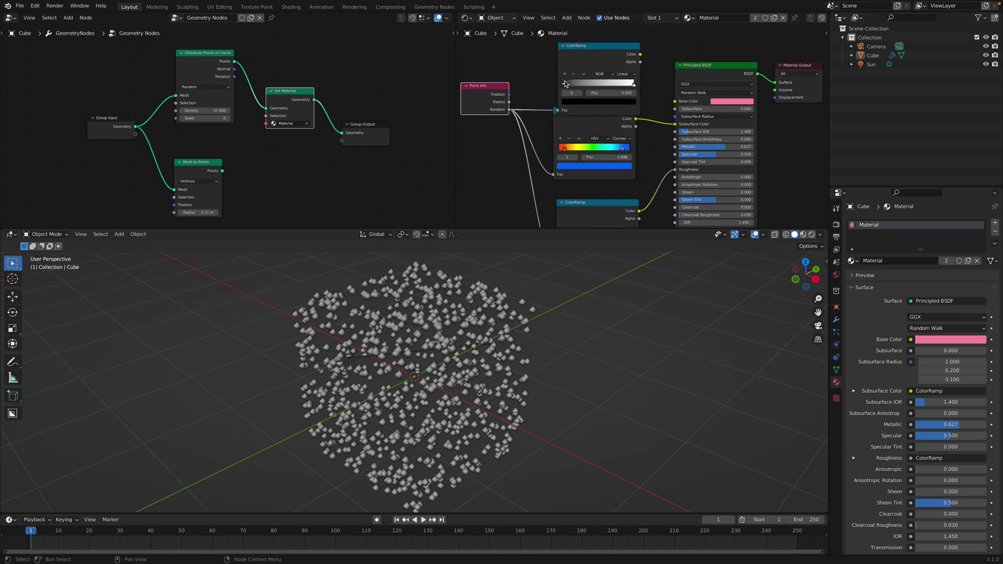
Color the new ColorRamp's first stop yellow and its second stop blue, moving the second stop inward.
click(578, 101)
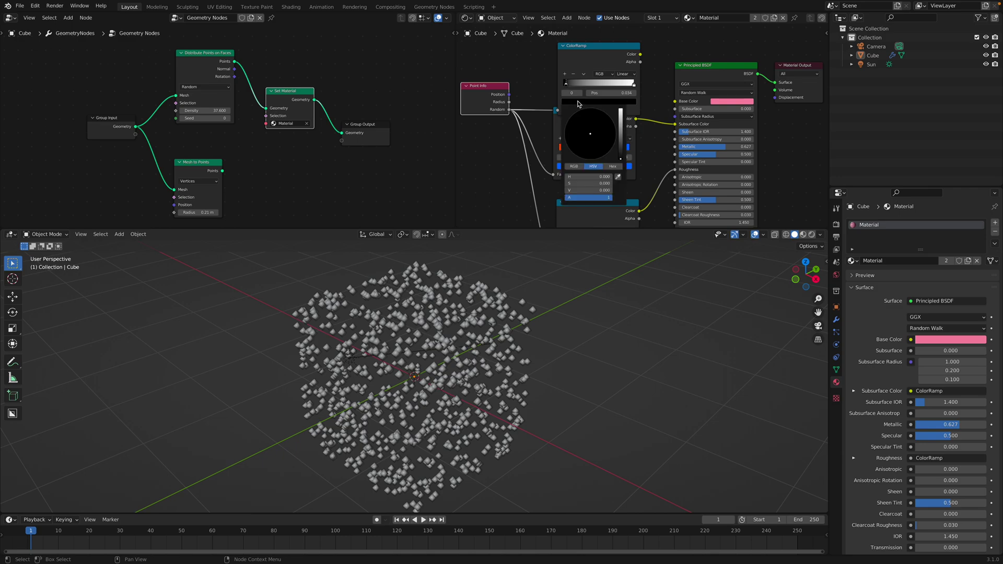
drag(620, 132, 621, 85)
click(567, 142)
click(616, 103)
drag(592, 135, 611, 120)
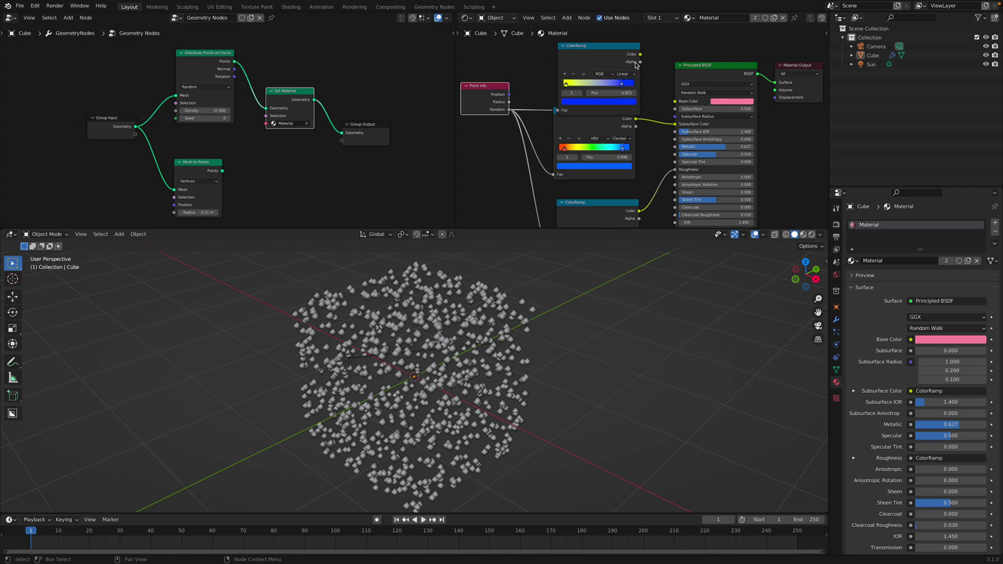
Link the new ColorRamp's Color to Base Color and preview the points in rendered shading.
drag(640, 55, 651, 64)
drag(678, 102, 676, 101)
click(811, 234)
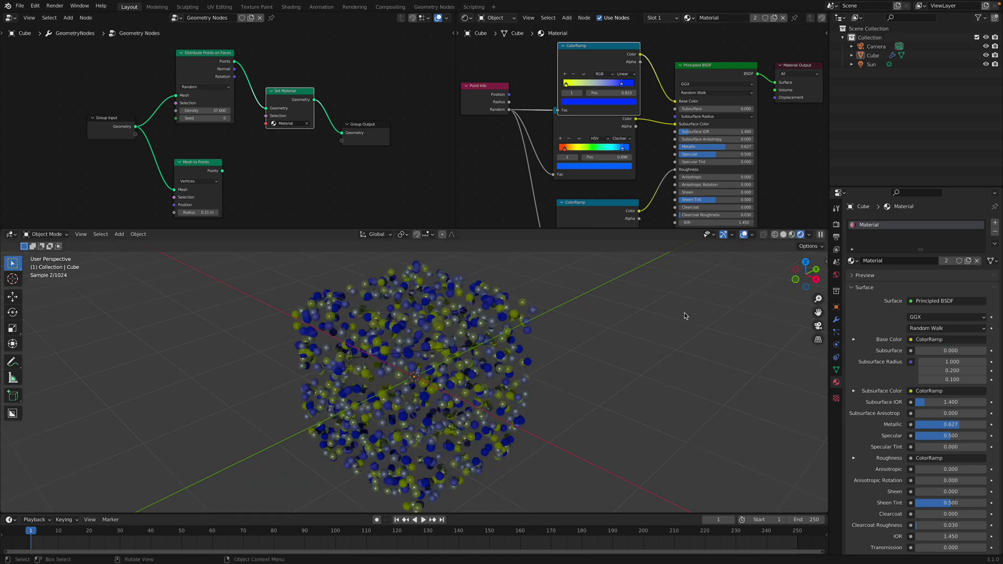
Move the top ColorRamp slightly up and make its stops orange at 0.082 and red at 0.841.
drag(590, 61, 588, 57)
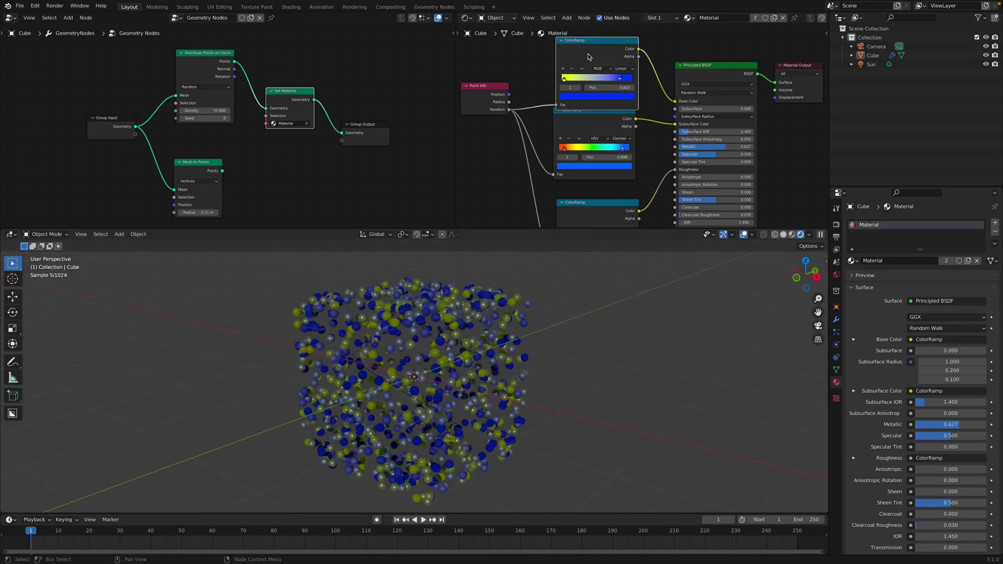
click(567, 79)
click(569, 96)
drag(570, 140, 575, 150)
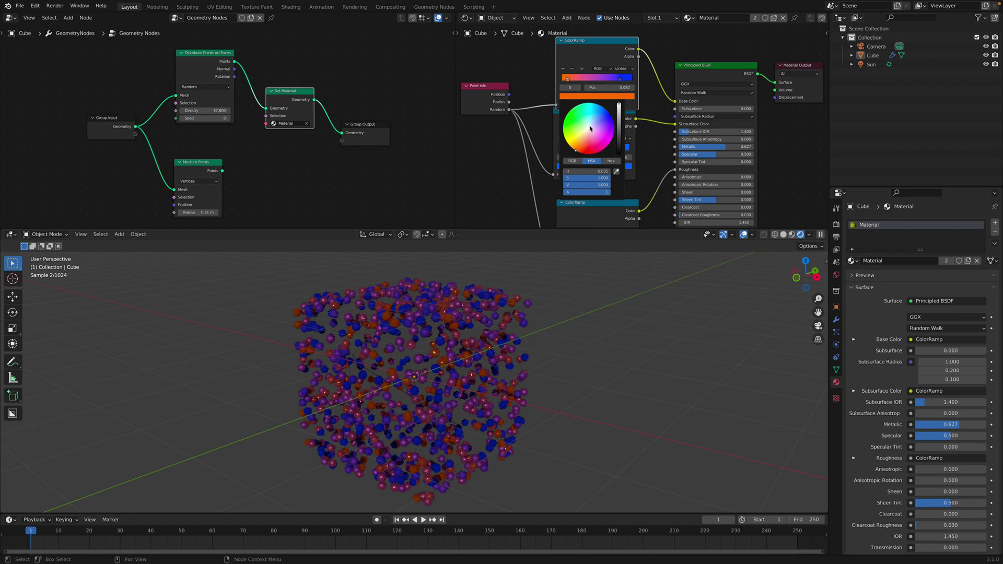
click(620, 80)
click(608, 97)
click(593, 147)
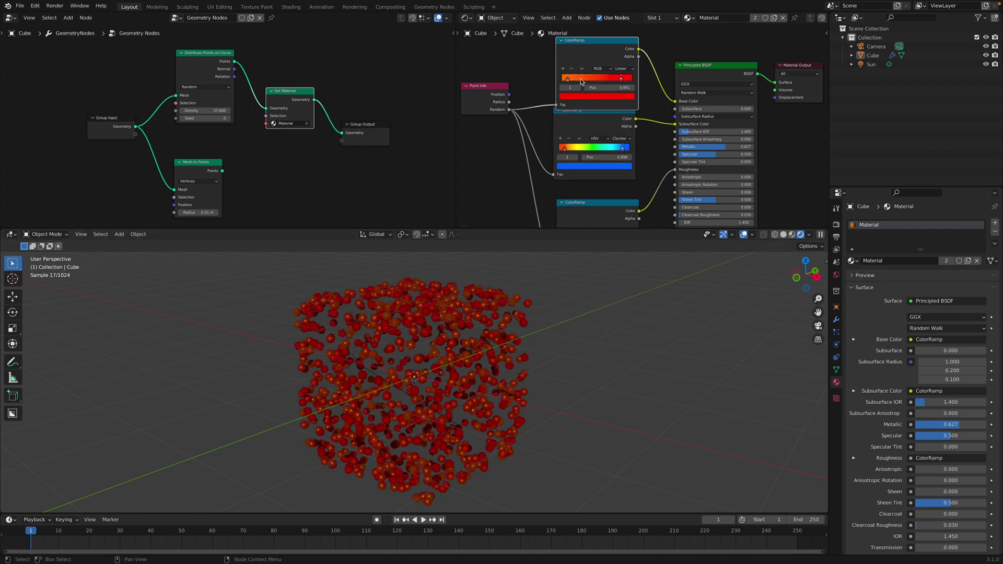
Change the top ColorRamp's first stop to yellow, view the cloud from the side, and save the file.
click(568, 78)
click(621, 78)
click(568, 79)
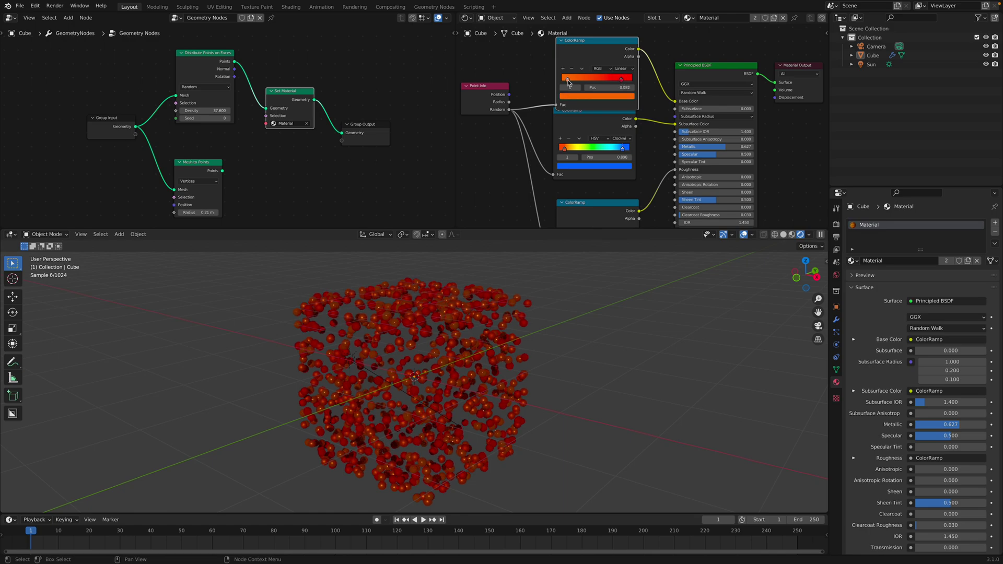
click(593, 97)
click(572, 140)
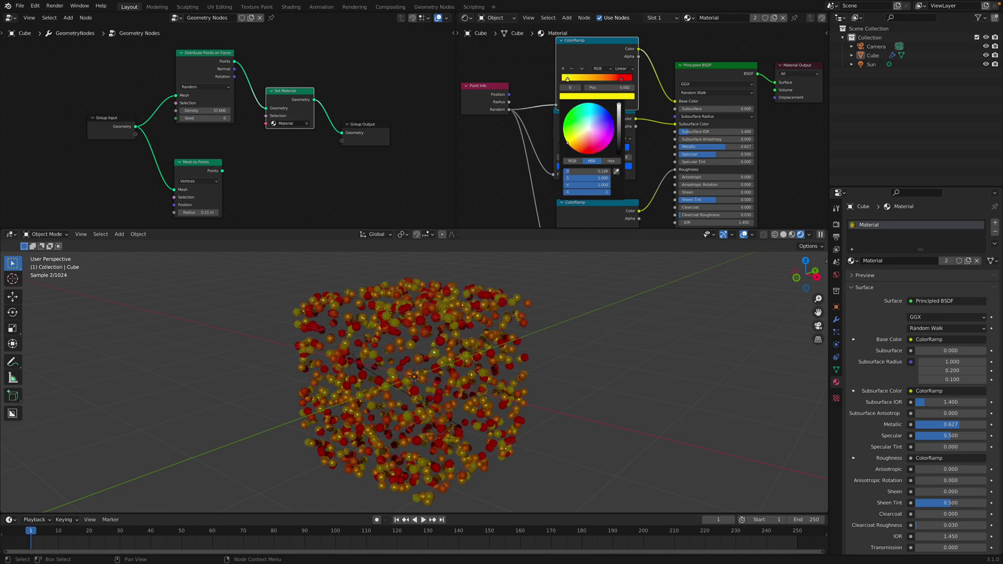
middle_drag(564, 393, 542, 380)
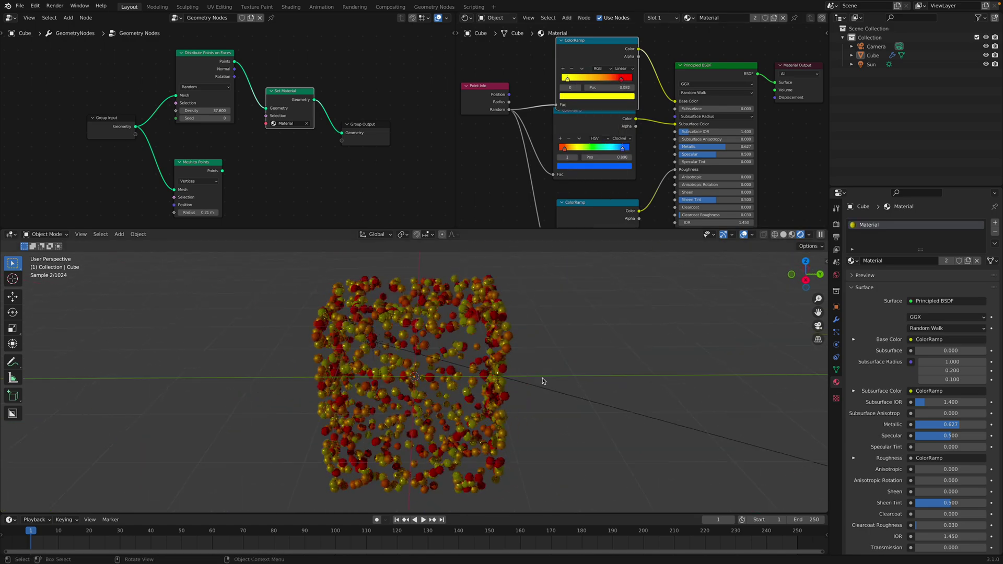
key(ctrl+s)
middle_drag(670, 193, 662, 152)
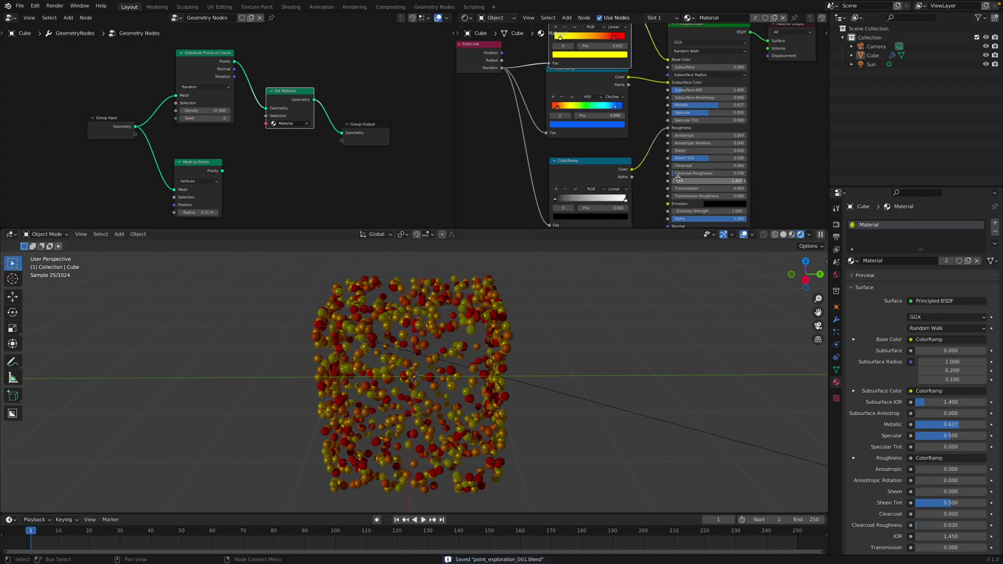
Set the material's Transmission to 1.000 and save the file.
drag(673, 188, 746, 188)
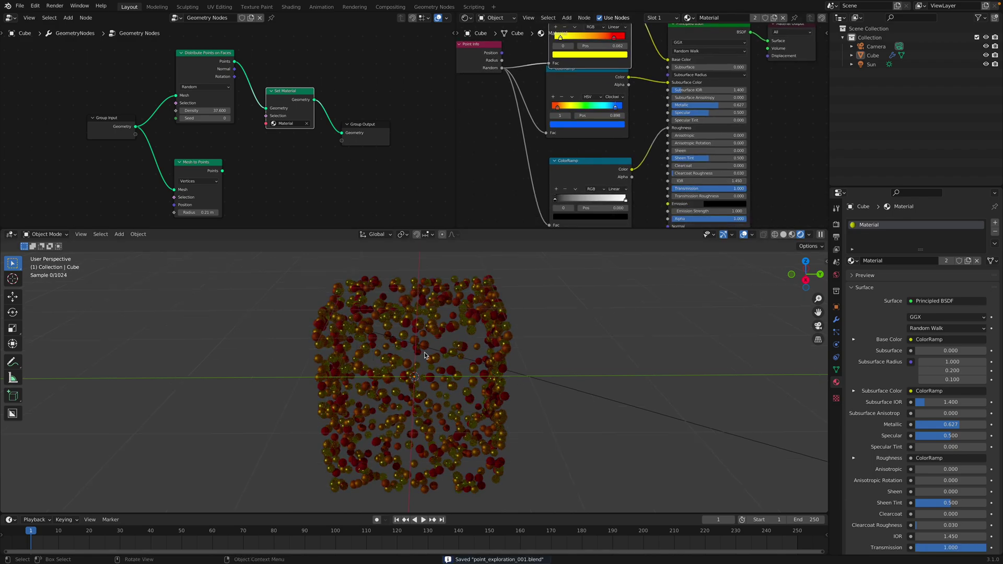
scroll(423, 355, up, 2)
middle_drag(423, 355, 452, 362)
scroll(451, 362, up, 2)
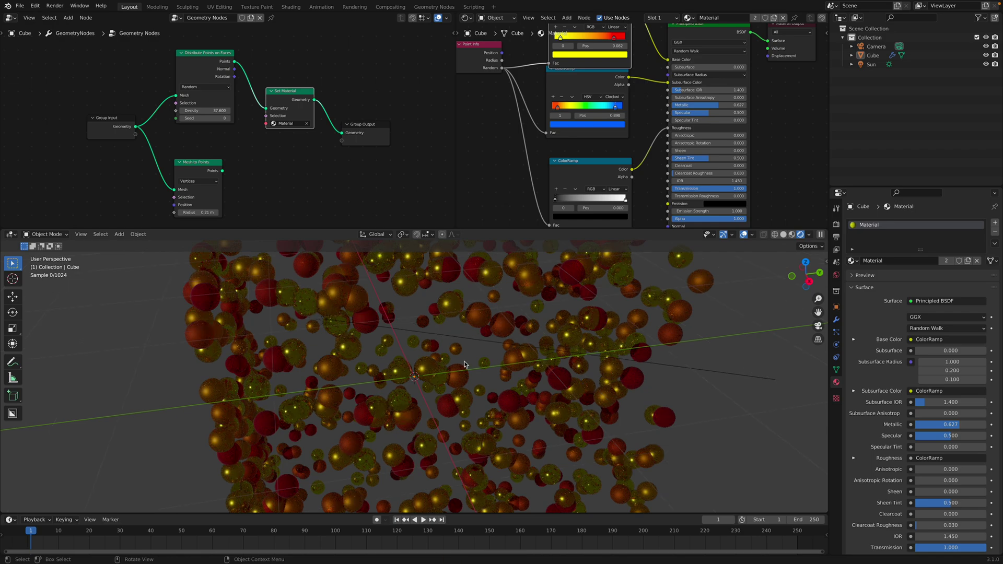
scroll(492, 354, down, 4)
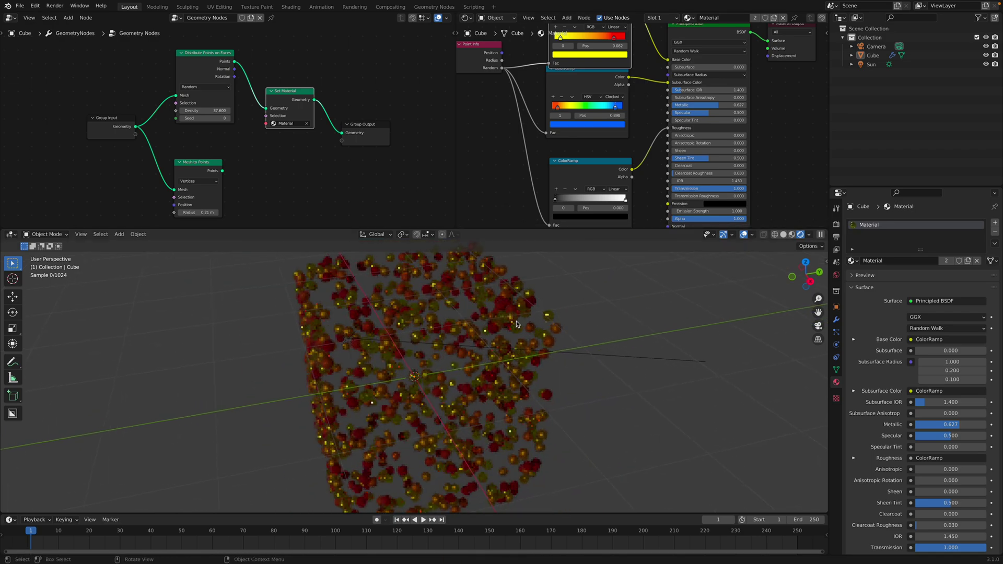
key(ctrl+s)
middle_drag(685, 323, 688, 299)
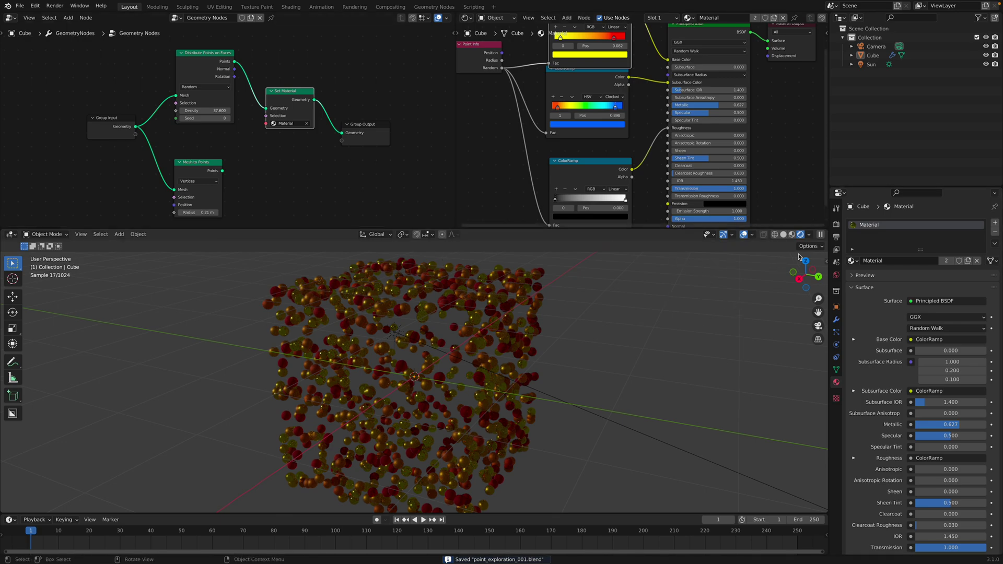
Open the World properties, return the viewport to solid shading and save the file.
click(836, 274)
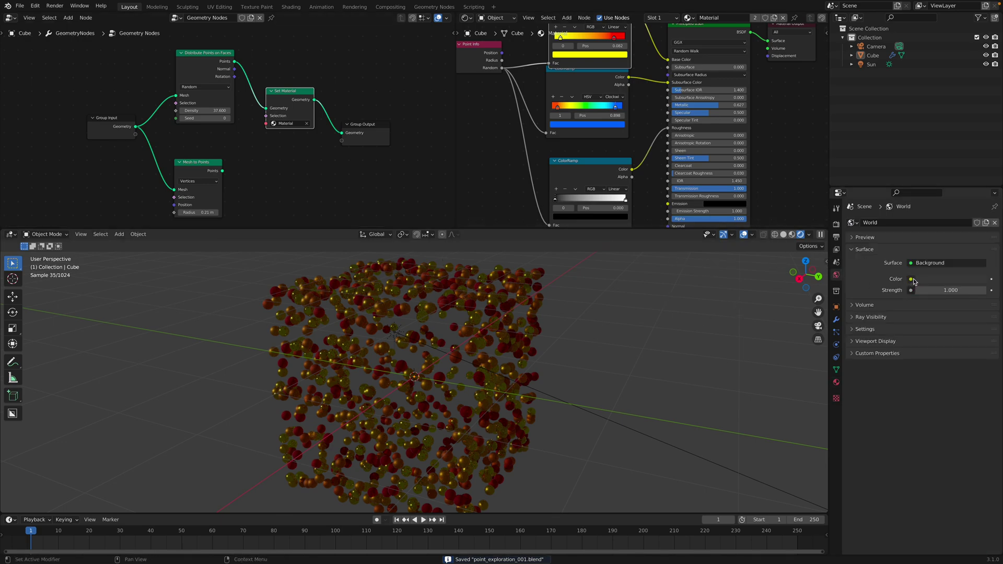
click(783, 234)
scroll(520, 348, down, 4)
middle_drag(520, 347, 568, 364)
key(ctrl+s)
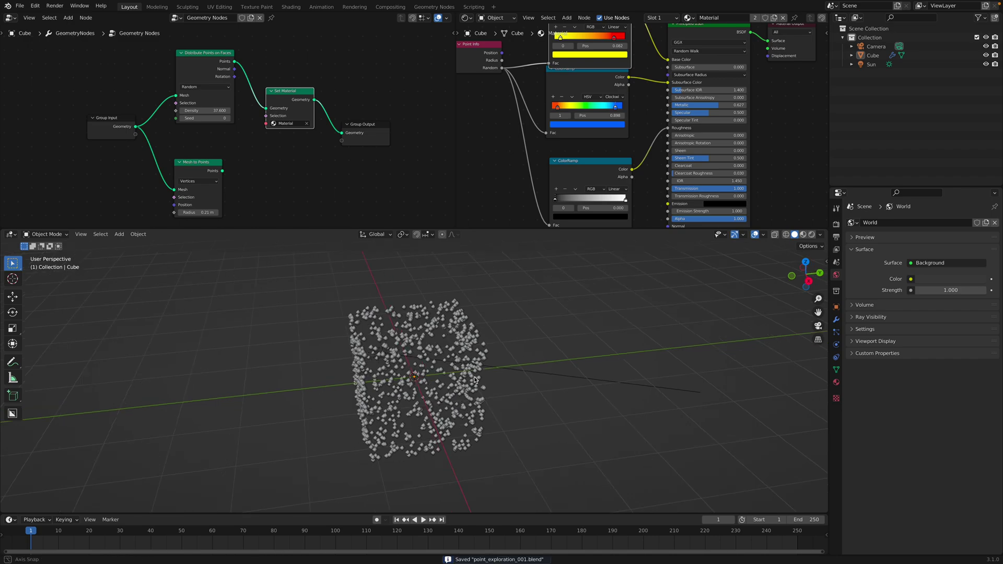
middle_drag(474, 379, 438, 360)
Spread out the Group Input, Distribute Points on Faces and Mesh to Points nodes to make room in the geometry node tree.
middle_drag(313, 164, 319, 169)
scroll(306, 169, down, 1)
scroll(238, 170, up, 3)
middle_drag(224, 157, 251, 157)
scroll(238, 158, down, 1)
drag(160, 132, 65, 108)
click(211, 73)
drag(224, 73, 191, 68)
middle_drag(229, 176, 251, 141)
drag(251, 140, 192, 148)
middle_drag(192, 149, 166, 176)
drag(84, 108, 57, 107)
click(392, 328)
middle_drag(351, 331, 362, 331)
middle_drag(193, 94, 196, 93)
click(245, 164)
Add a Mesh Line node beside the Mesh to Points node.
key(shift+a)
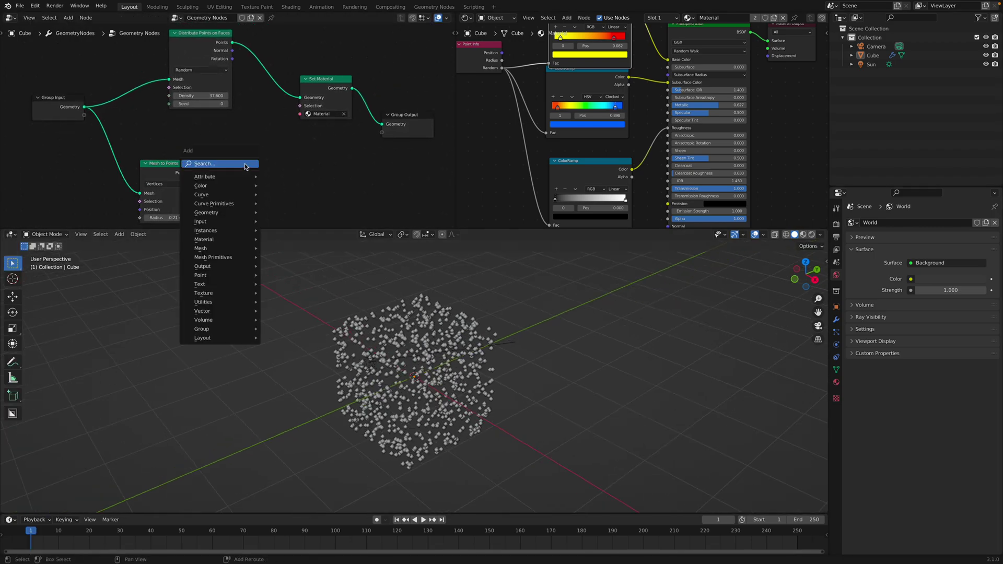
click(245, 164)
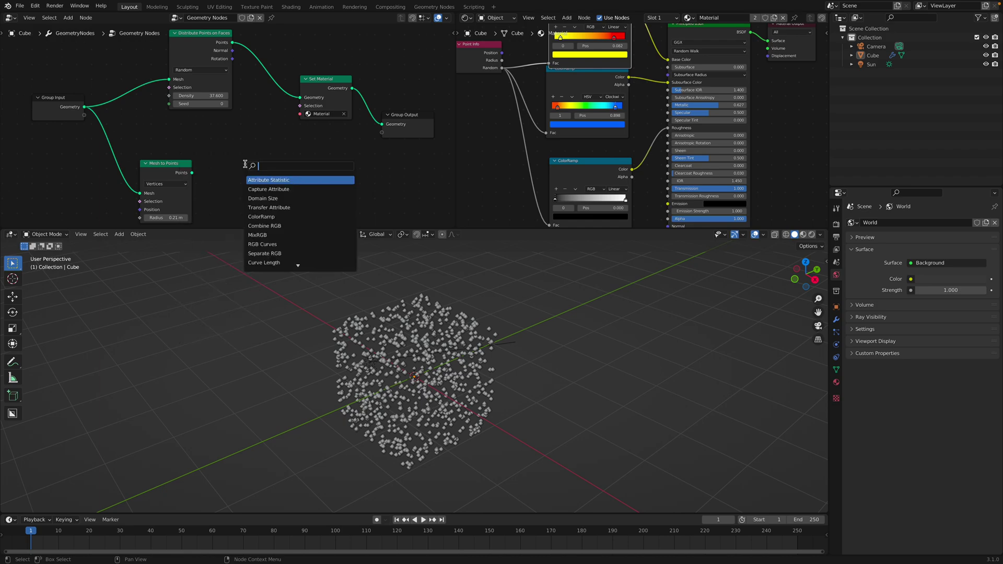
text(mesh )
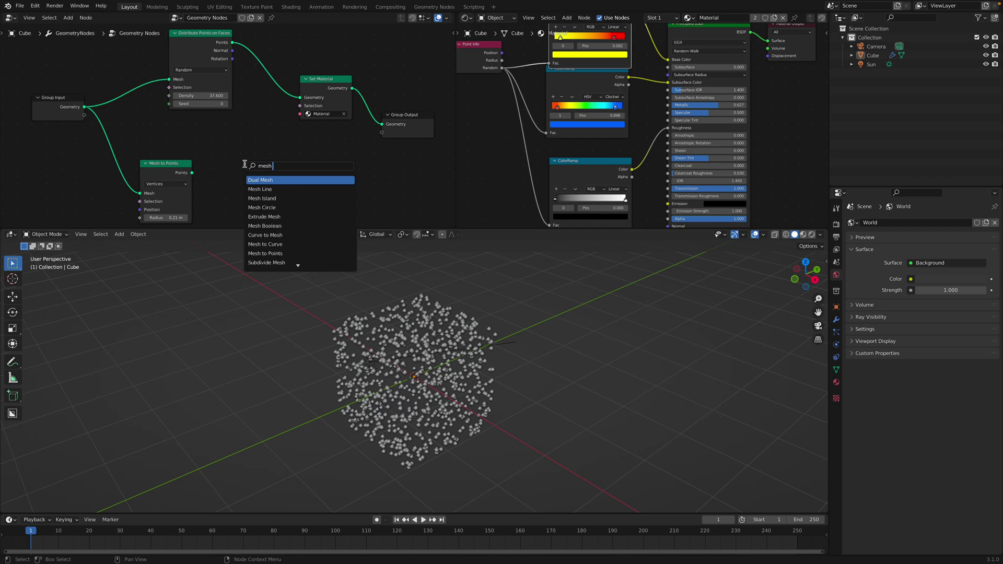
text(li)
key(Return)
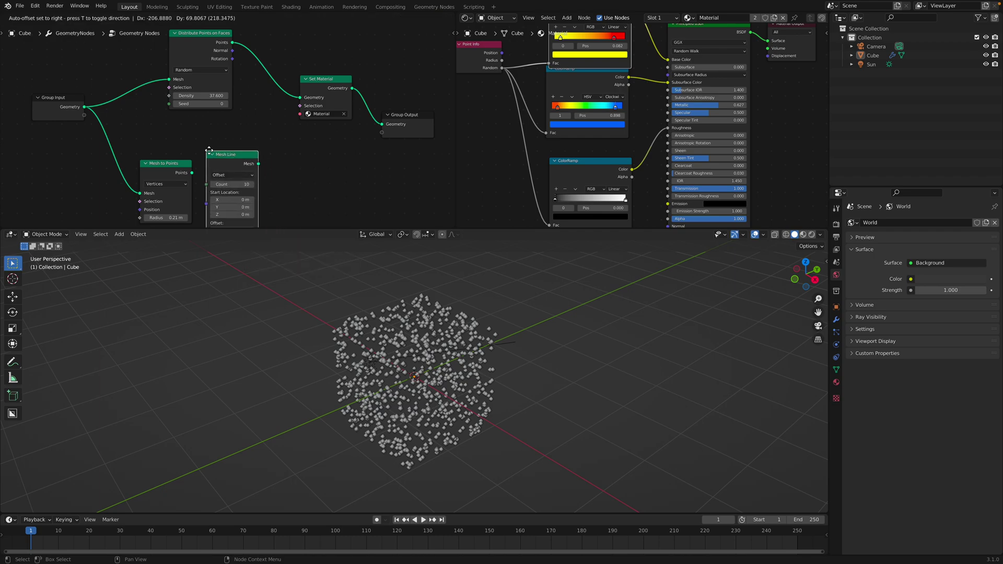
click(209, 151)
Add a Set Position node beside the Mesh Line node.
key(shift+a)
click(296, 178)
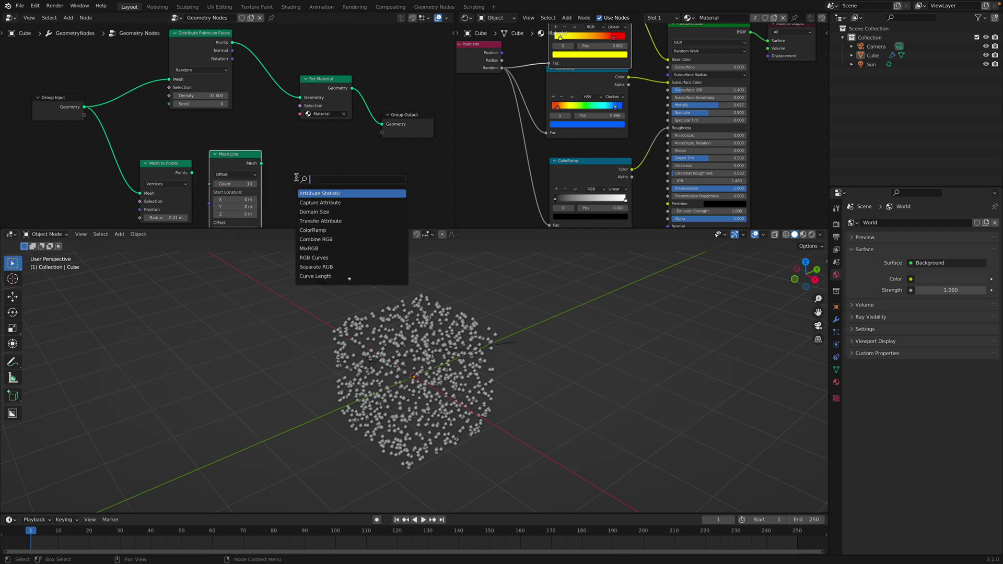
text(random)
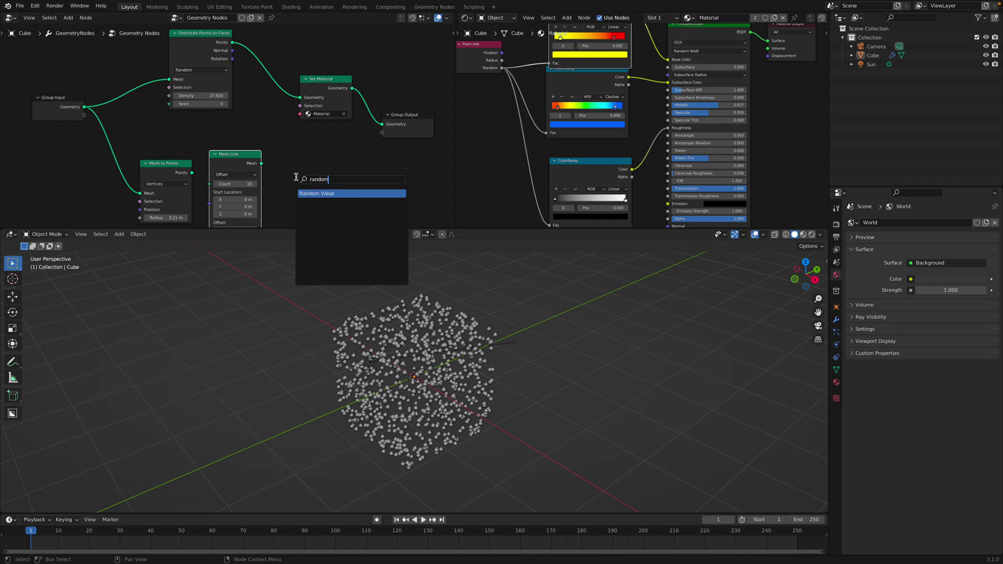
key(BackSpace)
key(BackSpace)
key(BackSpace)
key(BackSpace)
key(BackSpace)
key(BackSpace)
text(set po)
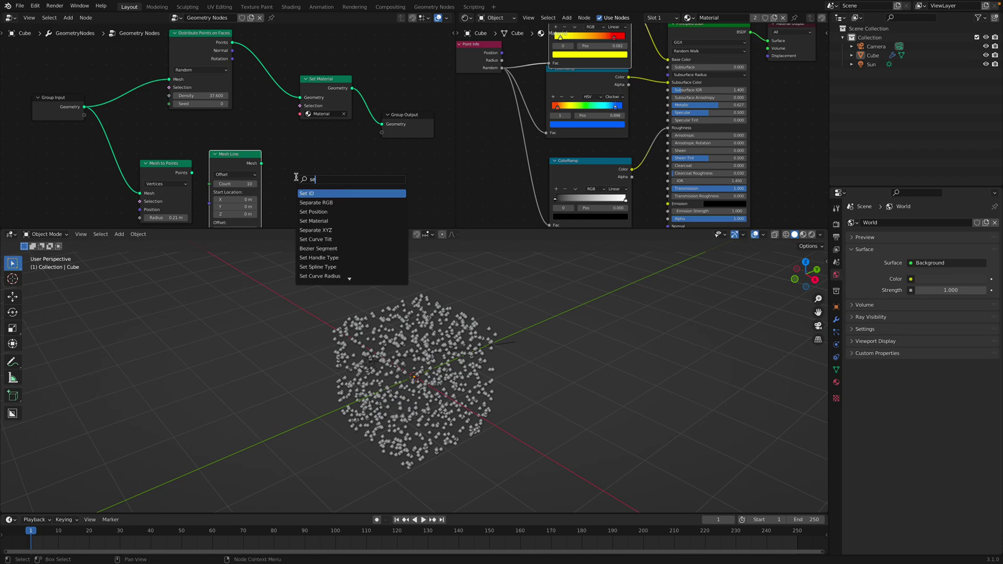
key(Return)
click(295, 160)
middle_drag(272, 156, 291, 129)
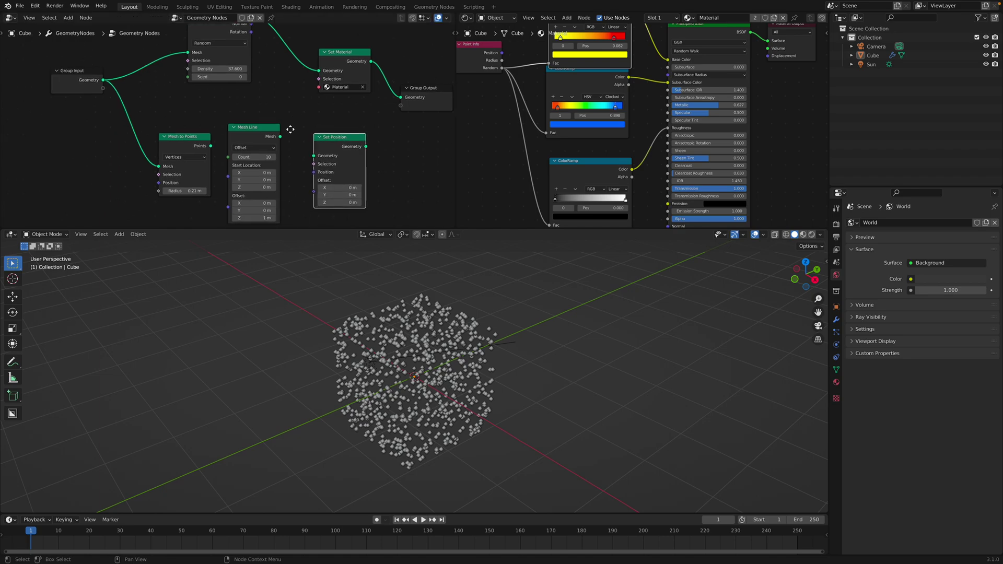
Link Mesh Line's Mesh to Set Position's Geometry and move Group Input and Mesh to Points out of the way.
drag(185, 143, 124, 171)
drag(104, 80, 110, 87)
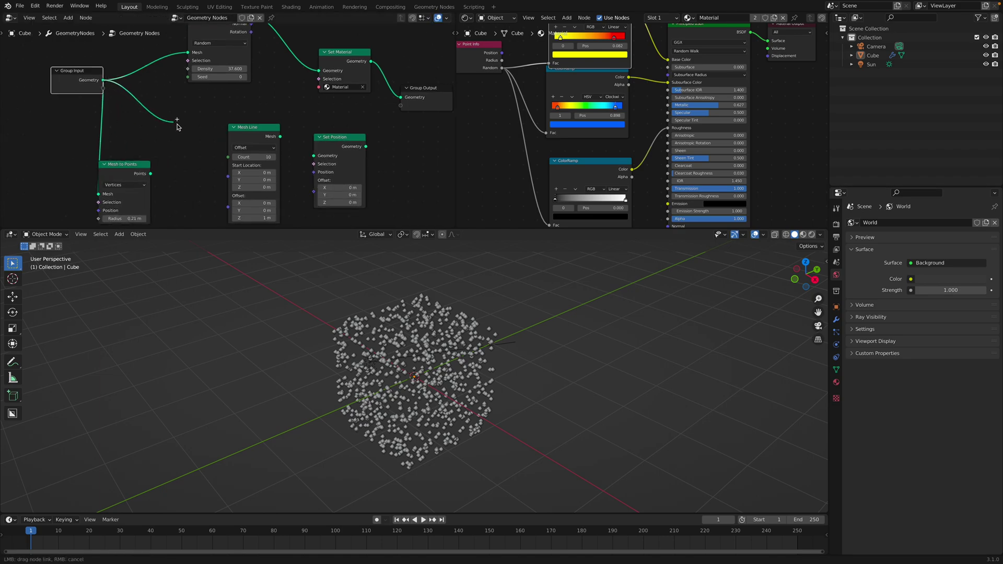
drag(206, 145, 208, 110)
drag(329, 137, 304, 123)
drag(225, 117, 220, 119)
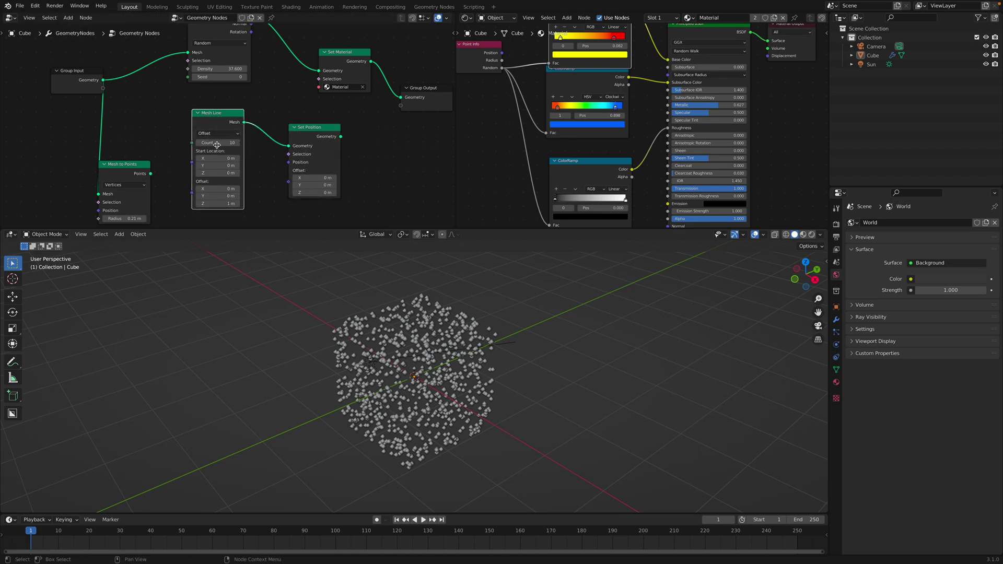
drag(334, 136, 313, 125)
middle_drag(268, 119, 277, 97)
click(103, 67)
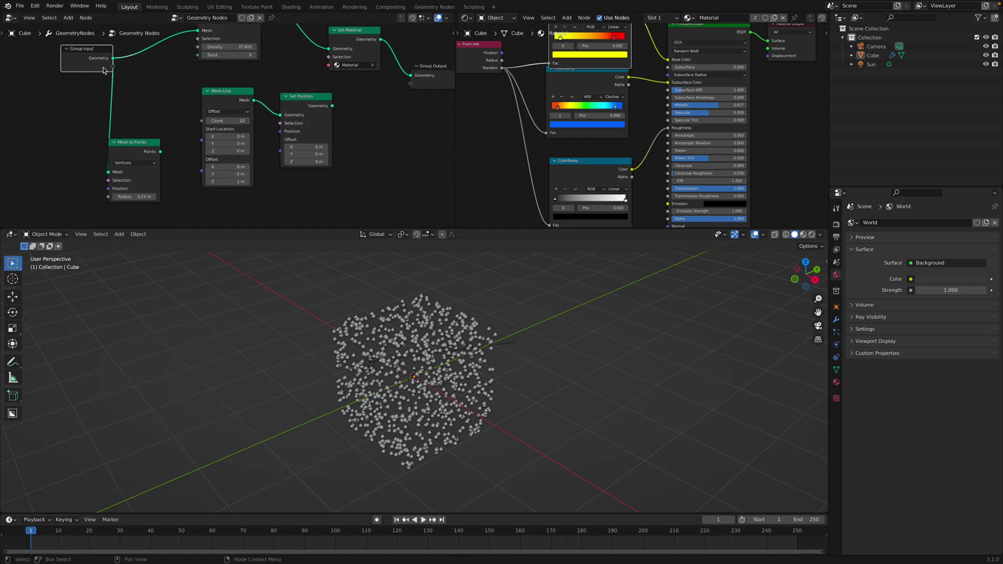
drag(92, 57, 52, 57)
drag(130, 146, 105, 118)
Add a Random Value node below Mesh Line, set to Vector with a minimum of -1.000 on all axes.
key(shift+a)
middle_drag(201, 199, 187, 134)
click(186, 177)
text(random)
key(Return)
click(185, 178)
click(200, 159)
click(201, 184)
middle_drag(205, 176, 200, 171)
drag(200, 144, 158, 139)
scroll(193, 152, down, 2)
middle_drag(220, 146, 211, 163)
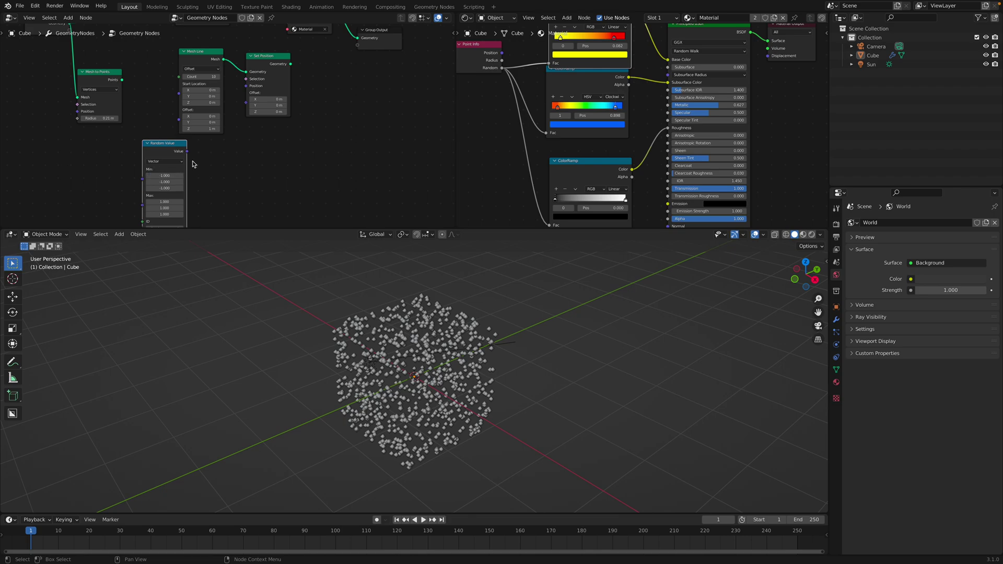
Link the Random Value to Set Position's Position and move Set Material and Group Output farther along to make room.
click(171, 161)
drag(185, 154, 246, 86)
middle_drag(290, 65, 238, 136)
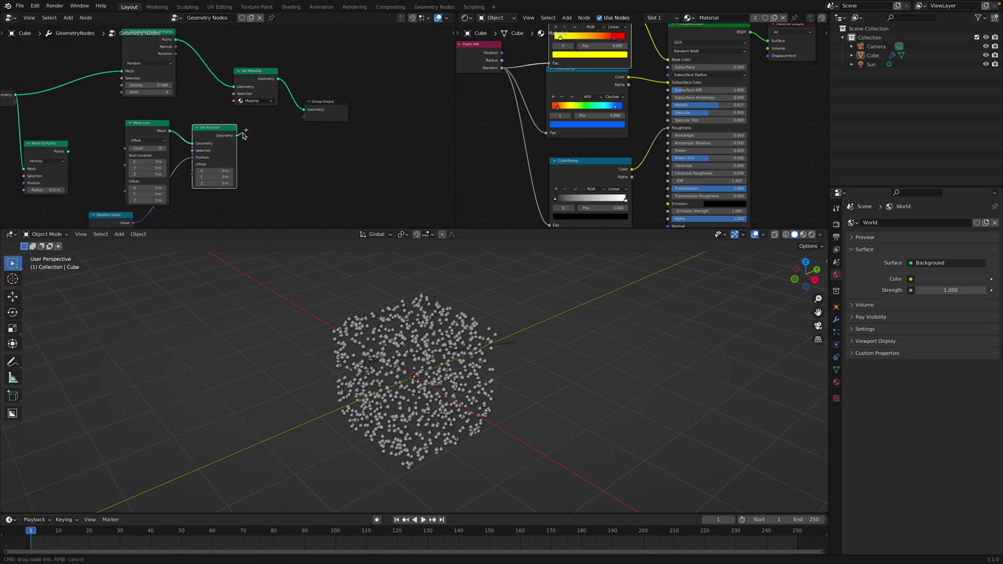
drag(235, 82, 236, 80)
drag(248, 72, 276, 77)
drag(334, 104, 400, 118)
drag(236, 136, 257, 118)
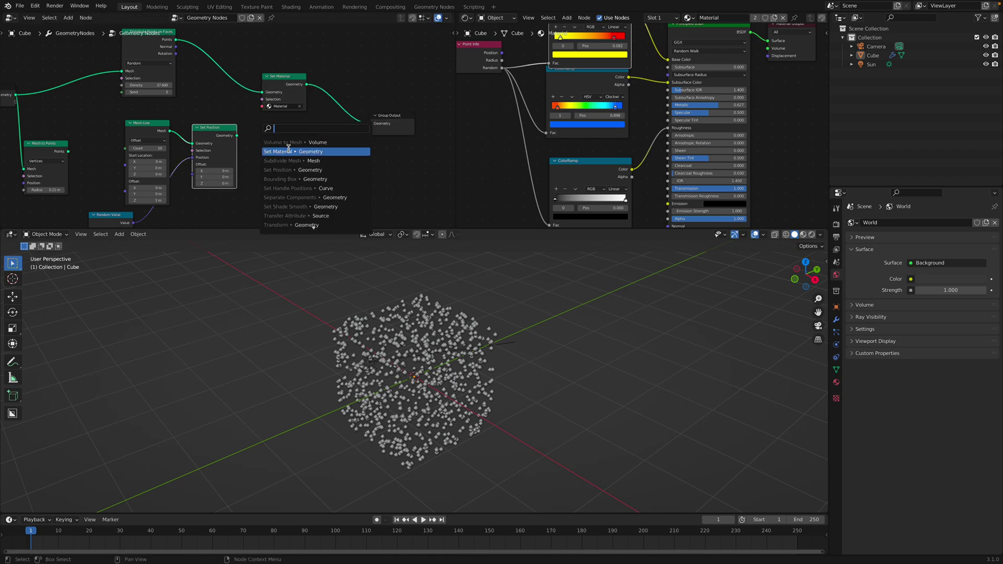
click(286, 149)
click(317, 171)
key(x)
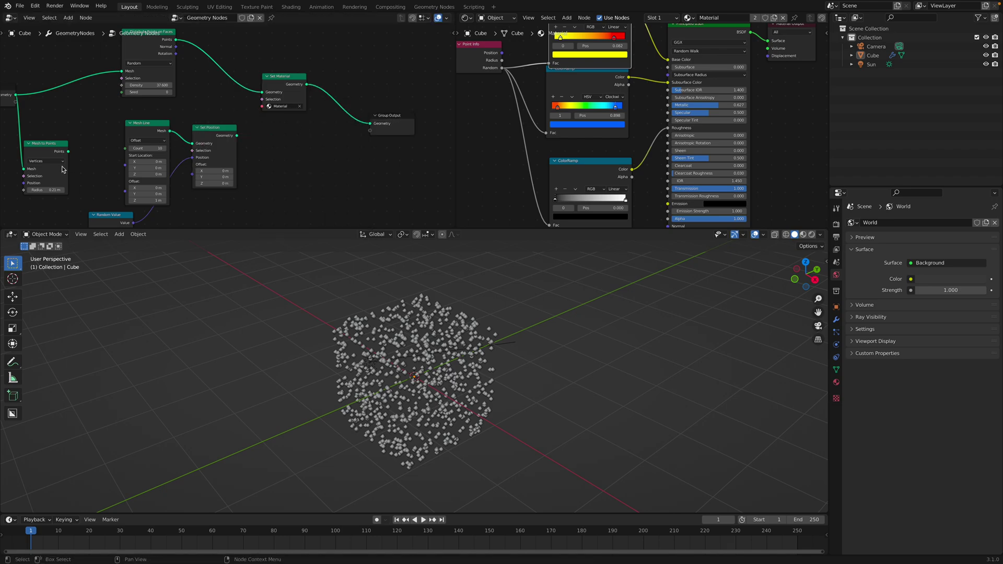
Place Mesh to Points between Set Position and Set Material, link the three nodes in sequence, and save the file.
drag(48, 148, 338, 92)
drag(280, 132, 277, 93)
drag(385, 115, 389, 118)
key(ctrl+s)
middle_drag(292, 133, 306, 112)
middle_drag(471, 365, 529, 379)
Raise the Mesh Line's Count to 498.
drag(157, 111, 219, 121)
middle_drag(251, 292, 115, 292)
drag(149, 123, 199, 122)
middle_drag(334, 284, 308, 270)
middle_drag(133, 175, 138, 170)
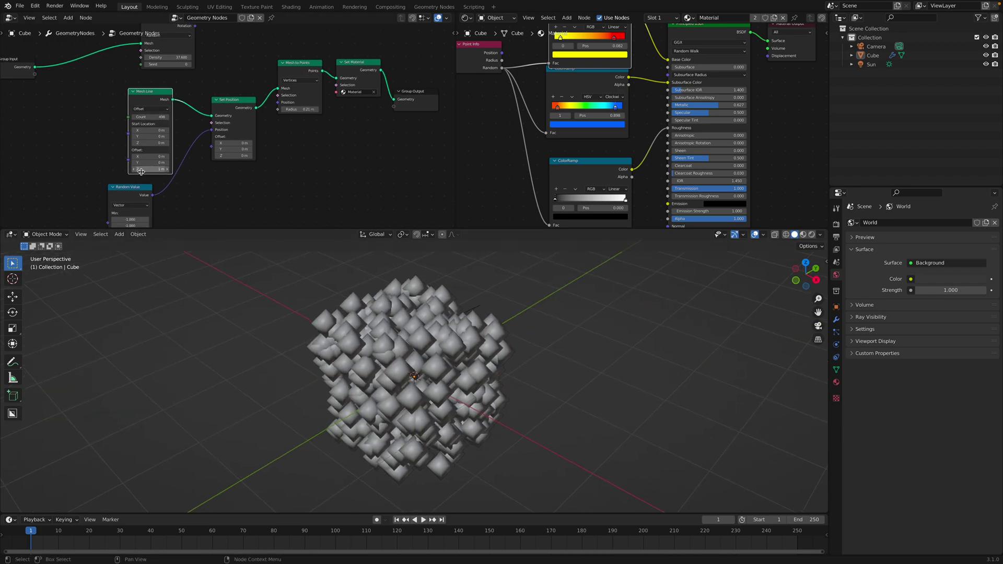
Space out the Random Value, Mesh Line, Set Position, Mesh to Points, Set Material and Group Output nodes.
drag(144, 186, 114, 183)
drag(142, 99, 89, 95)
drag(219, 108, 192, 120)
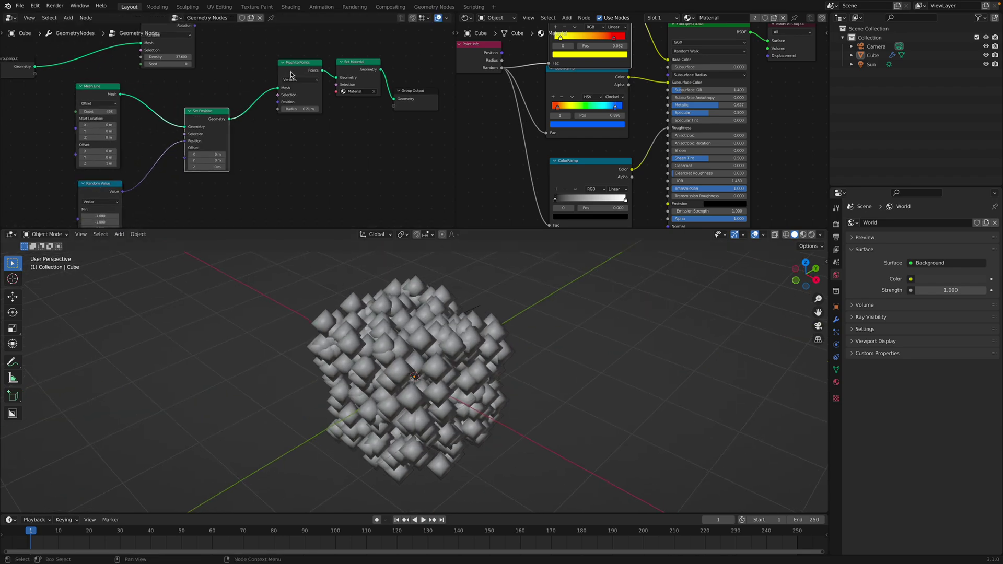
drag(300, 71, 305, 88)
drag(361, 65, 435, 111)
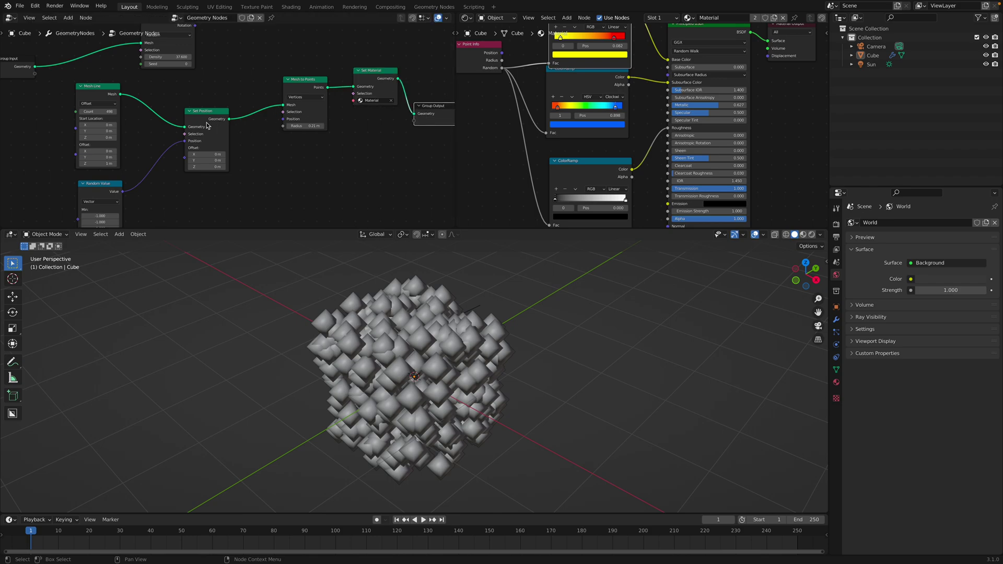
drag(207, 124, 180, 124)
middle_drag(167, 153, 209, 127)
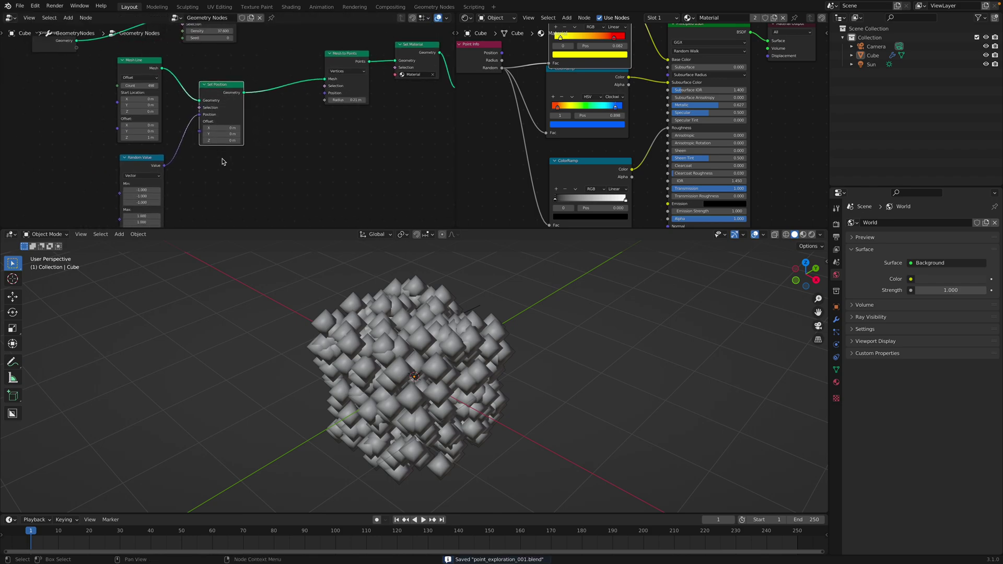
Add a Noise Texture node next to the vector Random Value node.
scroll(223, 158, down, 2)
middle_drag(219, 165, 224, 157)
key(shift+a)
text(s)
text(noise)
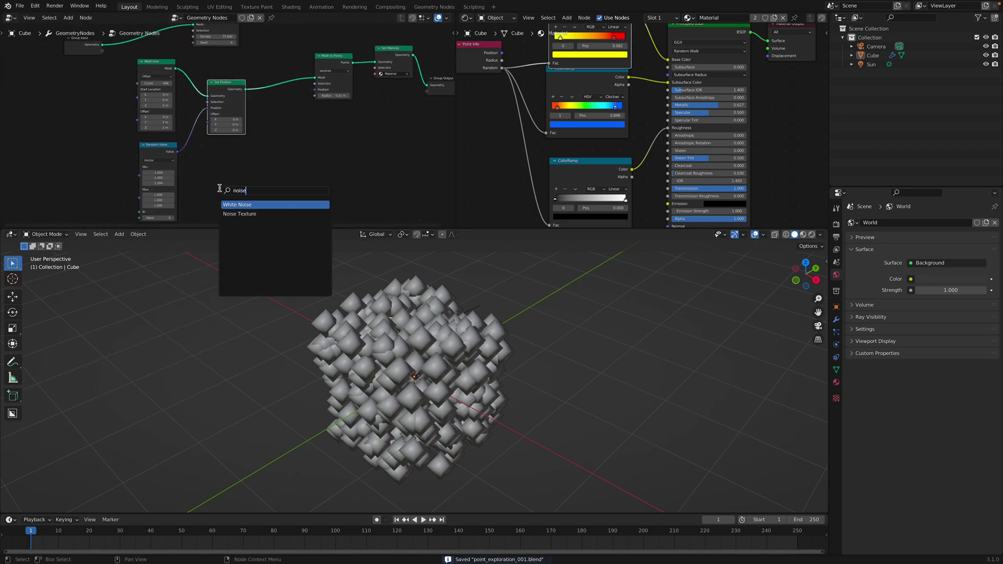
key(Down)
key(Return)
click(71, 136)
Link the Noise Texture's Color output to Set Position's Offset.
middle_drag(92, 139, 127, 146)
scroll(127, 147, up, 3)
drag(124, 164, 160, 156)
drag(246, 130, 244, 126)
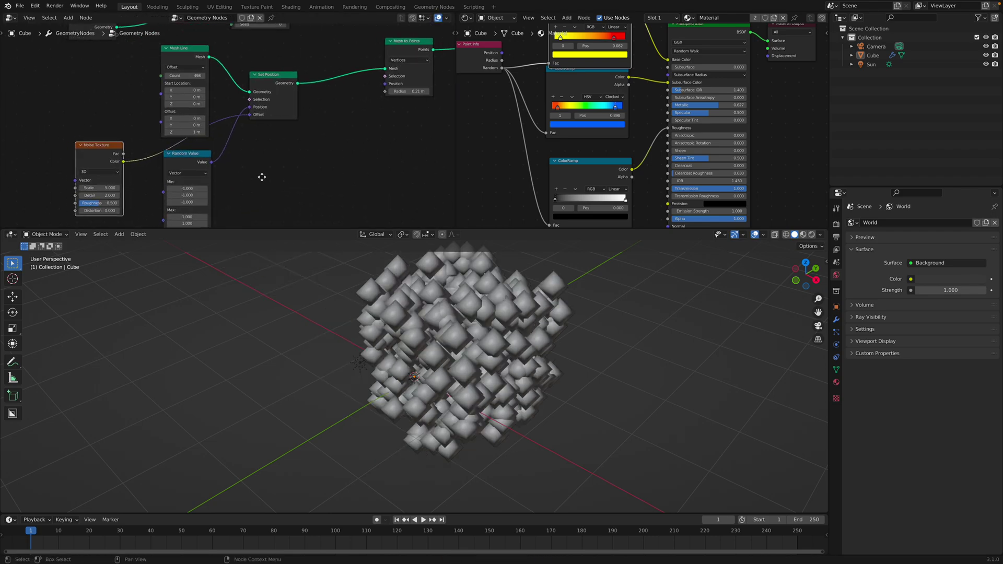
middle_drag(261, 177, 285, 172)
scroll(340, 314, down, 1)
scroll(183, 152, up, 1)
Set the Noise Texture's dimensions to 4D and save the file.
click(104, 171)
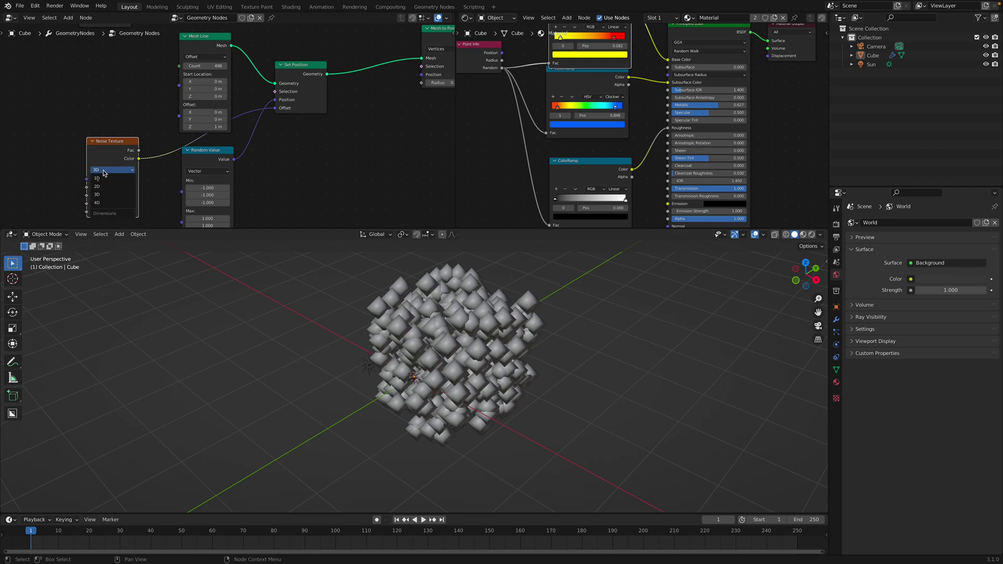
click(107, 203)
scroll(120, 168, up, 1)
mouse_move(103, 166)
mouse_down()
mouse_move(141, 166)
mouse_move(112, 166)
mouse_move(123, 166)
mouse_up()
click(428, 293)
mouse_move(428, 292)
middle_down()
mouse_move(439, 285)
mouse_move(426, 275)
middle_up()
key(ctrl+s)
middle_drag(264, 103, 253, 144)
key(ctrl+s)
Add a Float Random Value node and link its Value to Mesh to Points' Radius.
scroll(251, 143, down, 2)
middle_drag(227, 88, 193, 112)
drag(162, 81, 154, 75)
middle_drag(393, 142, 327, 148)
scroll(331, 141, up, 4)
mouse_move(349, 118)
mouse_down()
mouse_move(329, 118)
mouse_move(349, 118)
mouse_up()
key(shift+a)
text(srandom)
key(Return)
click(280, 137)
drag(293, 139, 318, 117)
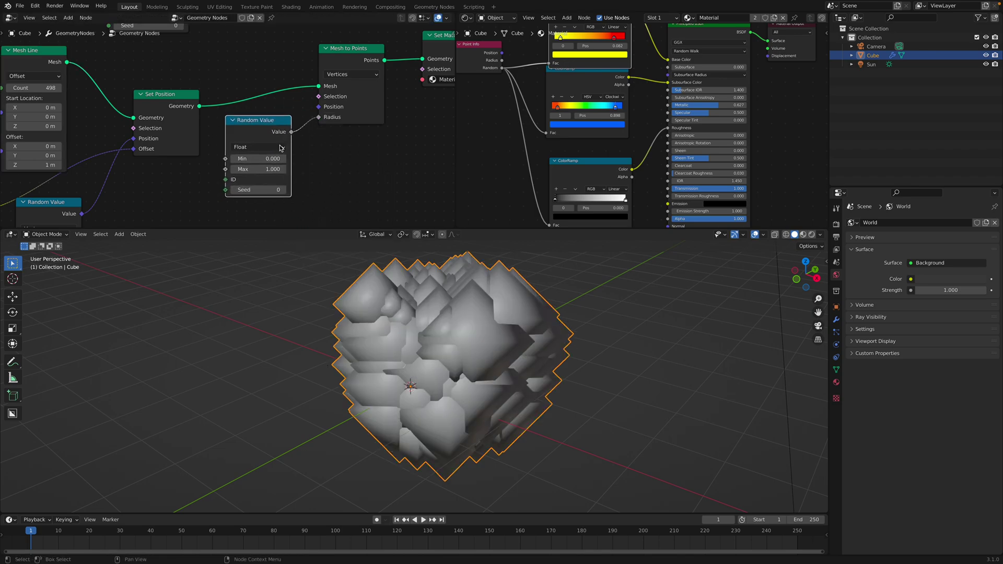
Set the radius Random Value to Min 0.060 and Max 0.220, save the file and deselect the object.
drag(258, 158, 236, 169)
key(ctrl+s)
key(alt+a)
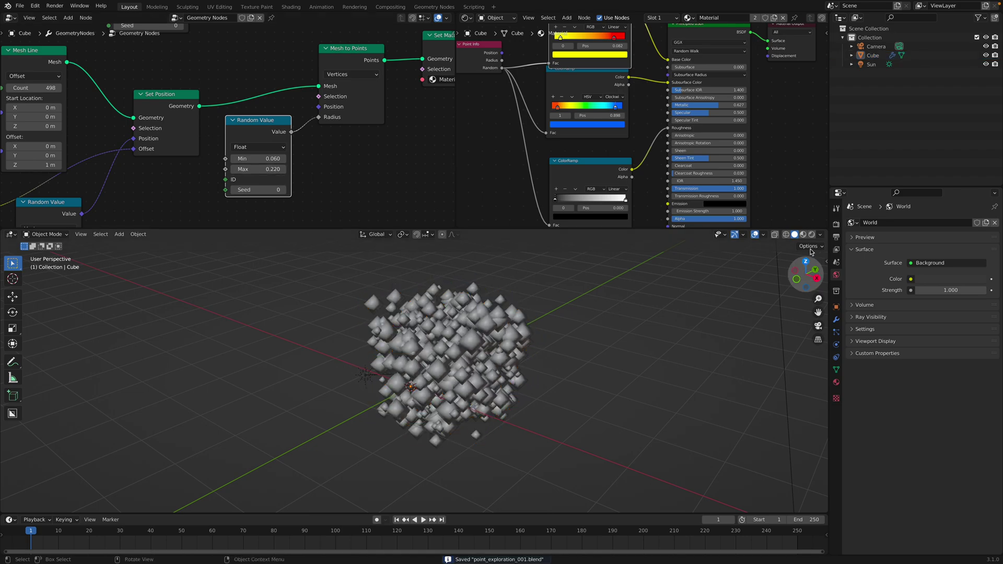
Preview the randomly sized points in rendered shading and return to solid shading.
click(811, 235)
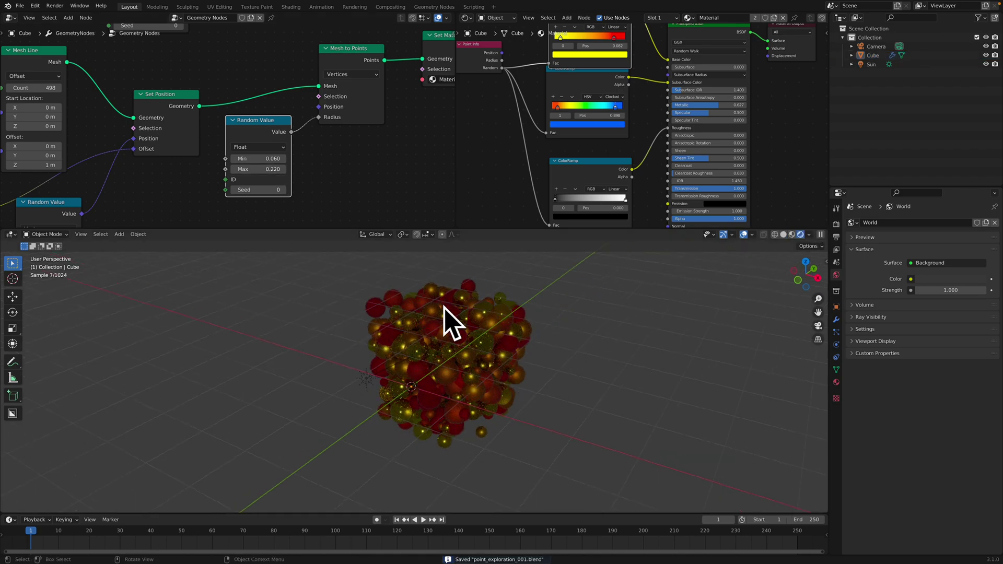
mouse_move(515, 403)
shift+middle_down()
mouse_move(510, 456)
mouse_move(525, 399)
shift+middle_up()
click(785, 235)
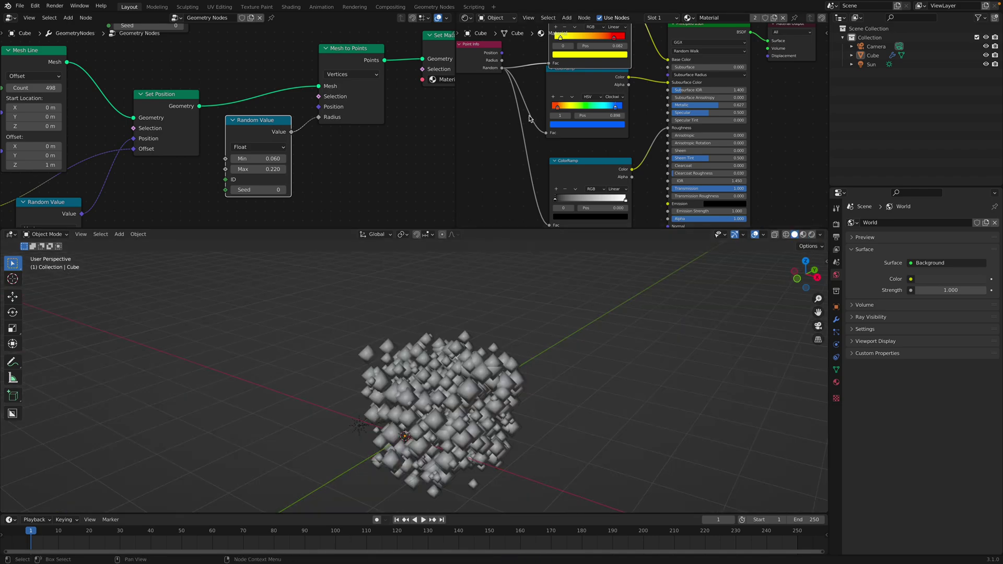
Widen the shader editor, disconnect the ColorRamp from Roughness and switch the viewport to rendered shading.
scroll(531, 119, down, 1)
drag(455, 94, 334, 95)
scroll(585, 122, up, 4)
mouse_move(599, 120)
middle_down()
mouse_move(598, 136)
mouse_move(603, 115)
middle_up()
click(811, 234)
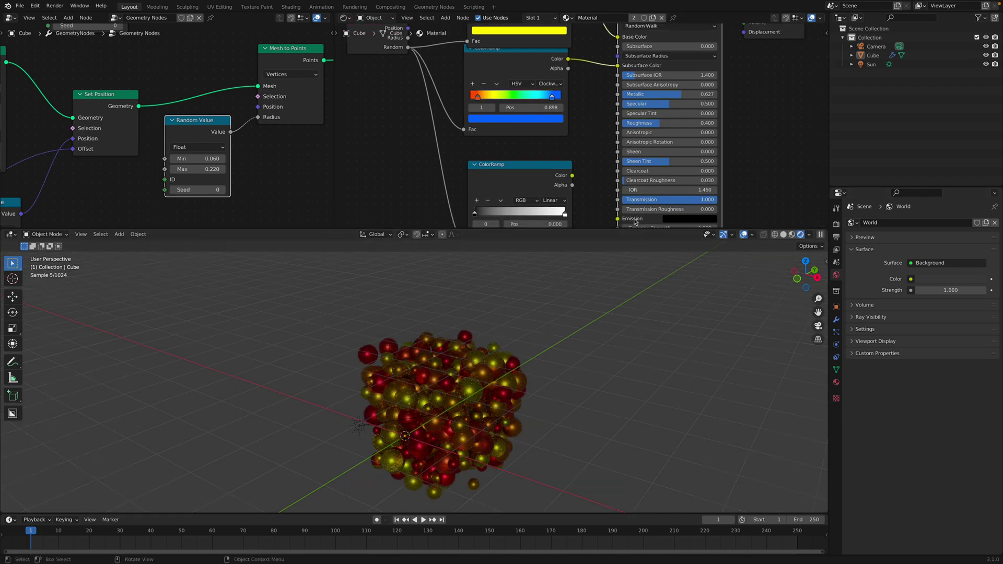
Set the material's Metallic to 0.000 and its Roughness to 0.457.
mouse_move(653, 124)
mouse_down()
mouse_move(641, 94)
mouse_move(623, 94)
mouse_up()
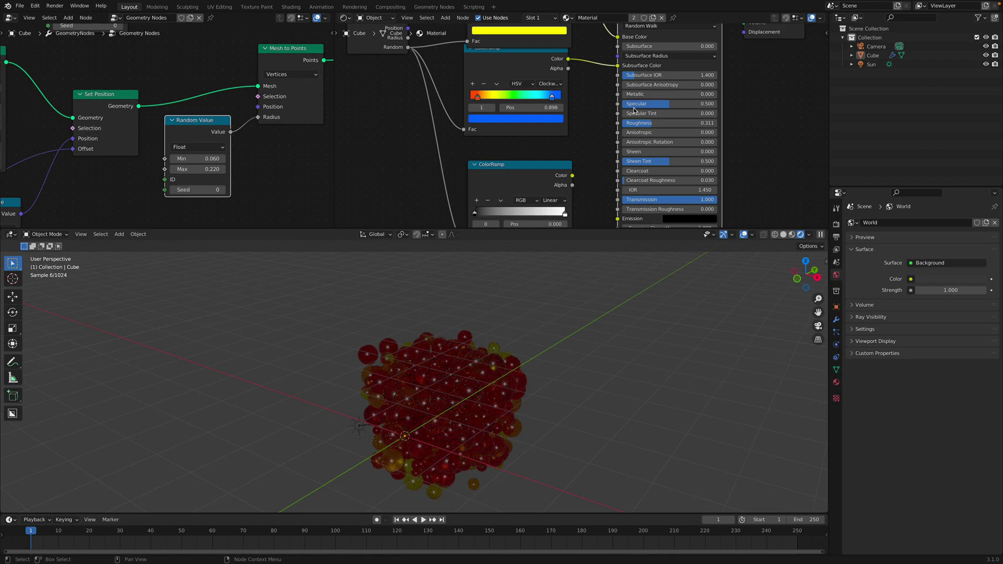
middle_drag(653, 113, 657, 144)
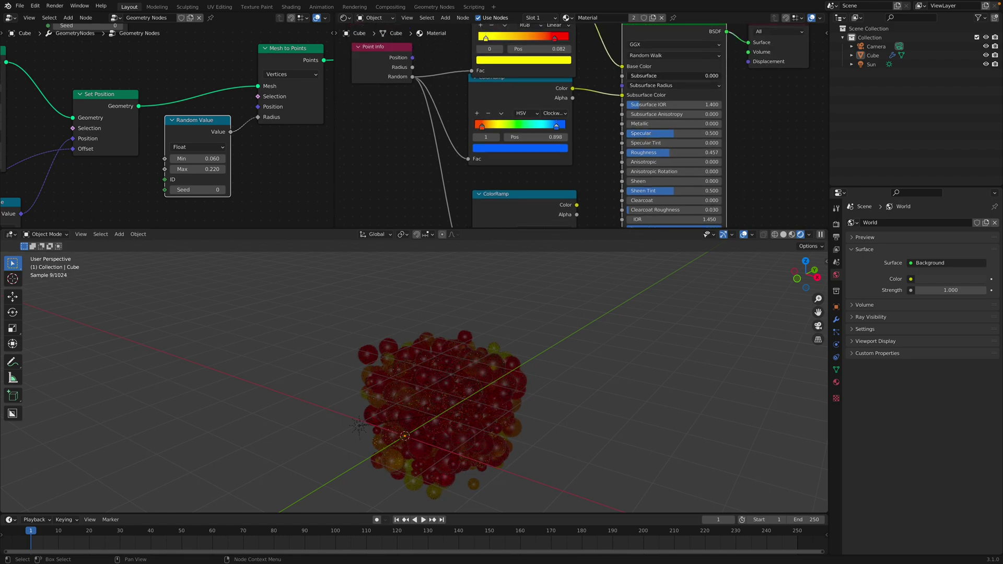
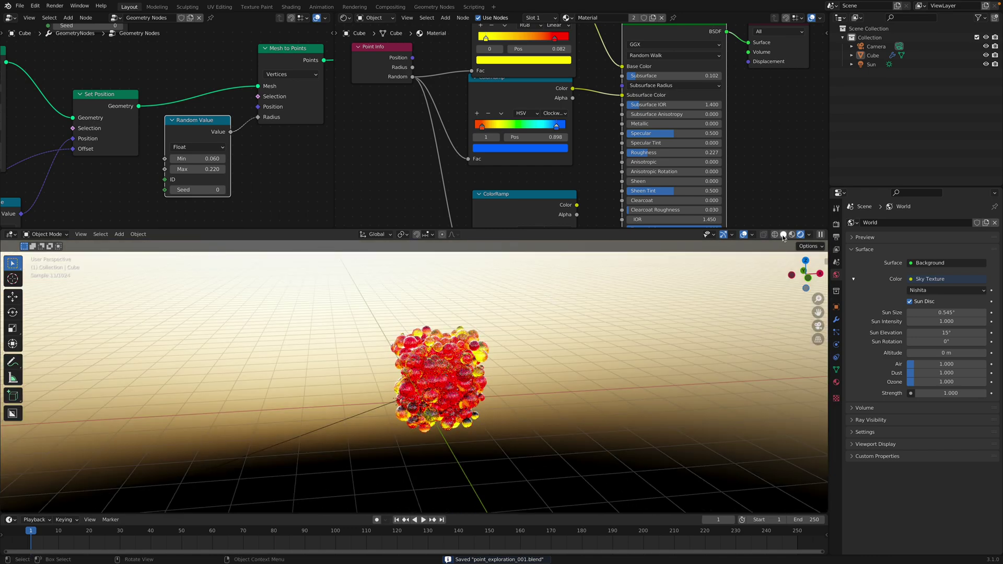
Return the viewport to solid shading and widen the geometry node editor.
click(782, 235)
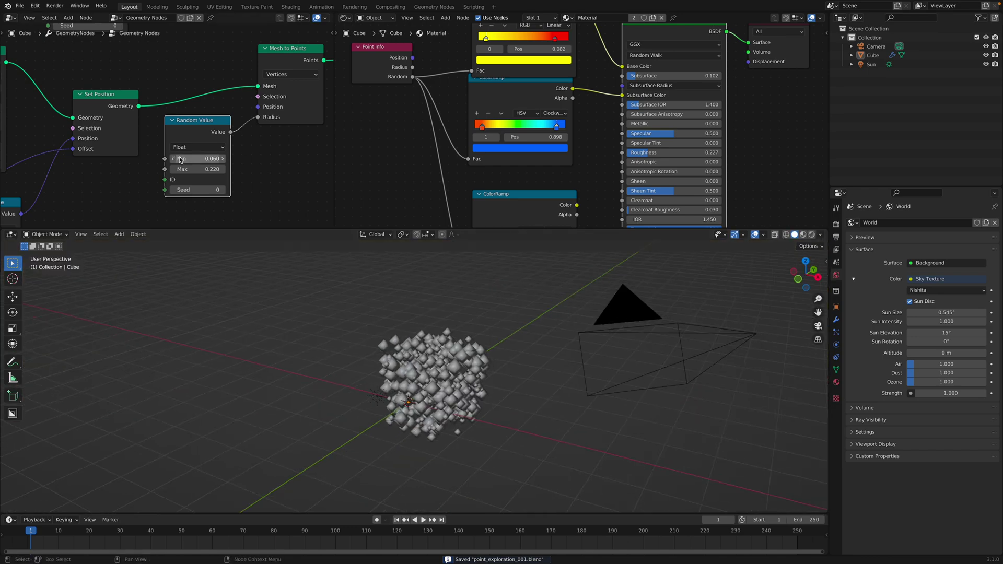
scroll(181, 160, down, 3)
drag(335, 143, 533, 157)
scroll(128, 180, up, 1)
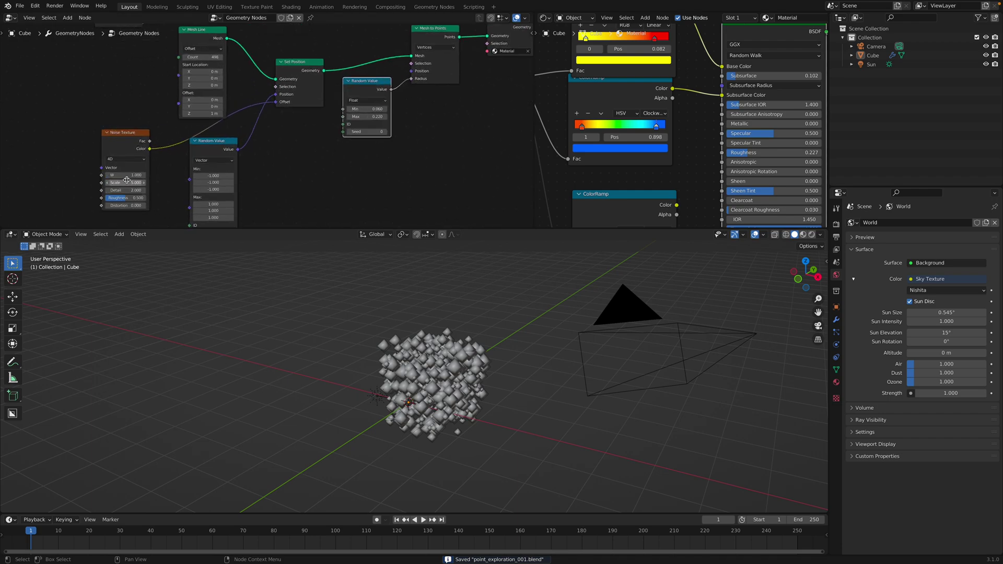
Set the Noise Texture's W to 2.460 and drive it from the Seconds output of a new Scene Time node.
drag(120, 175, 197, 175)
middle_drag(34, 154, 123, 151)
key(shift+a)
click(122, 150)
text(time)
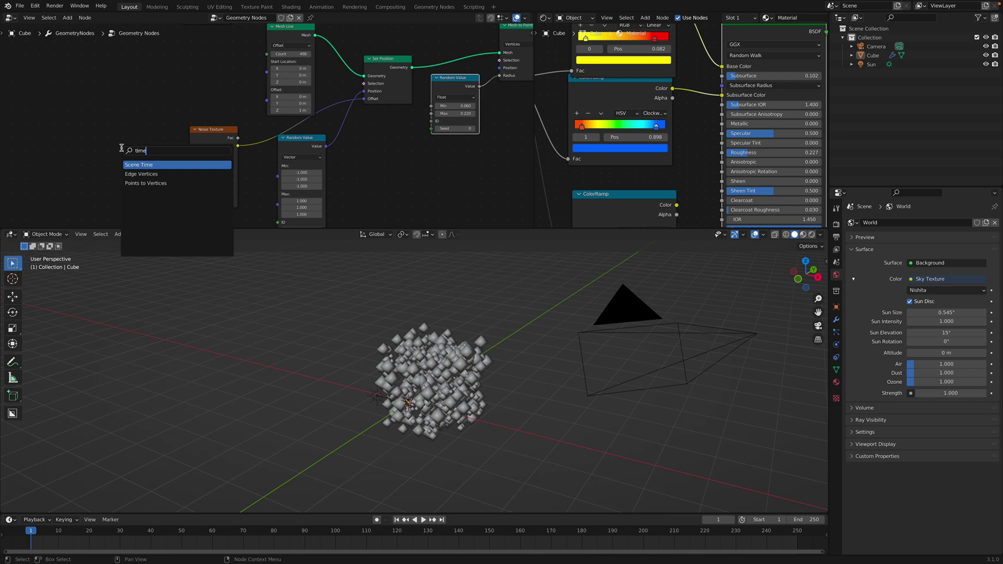
key(Return)
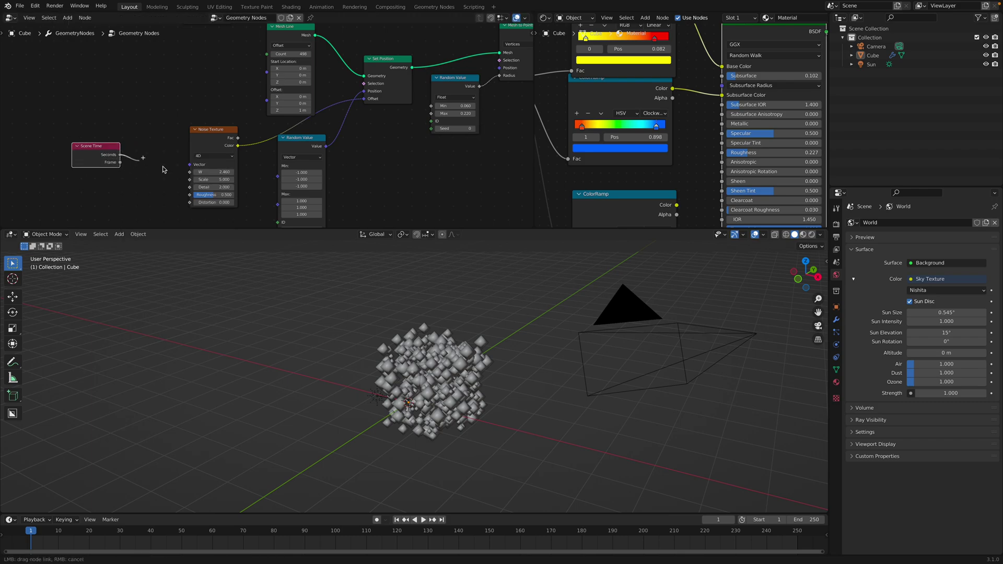
drag(189, 174, 189, 172)
Insert a Math node set to Add between Scene Time and the Noise Texture's W.
drag(112, 150, 95, 152)
key(shift+a)
click(132, 150)
text(mat)
key(Return)
click(134, 151)
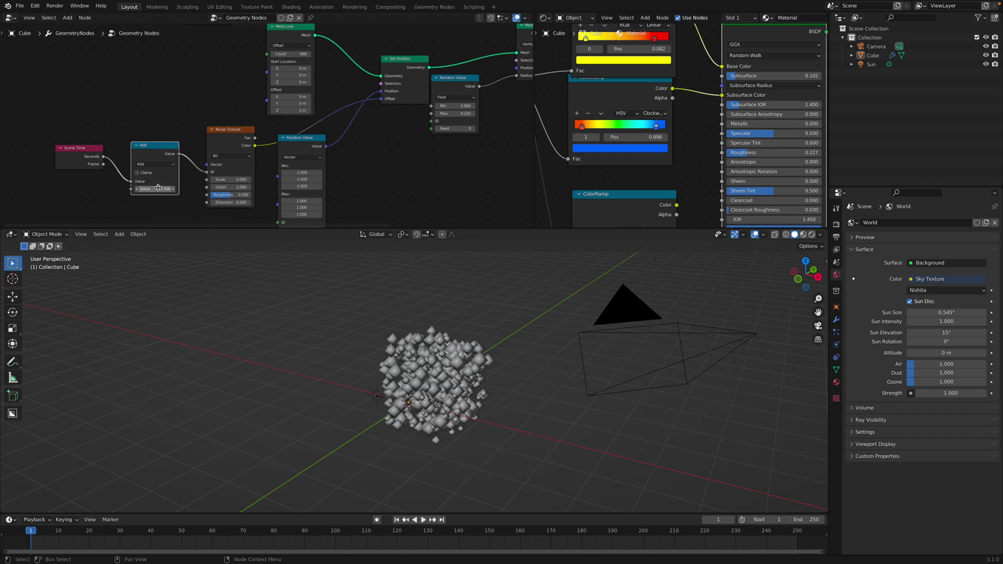
Set the Math Add node's value to 0.420 and move the vector Random Value node to free space before Set Position.
drag(314, 164, 369, 193)
drag(304, 143, 361, 182)
click(271, 159)
scroll(271, 158, up, 2)
middle_drag(270, 136, 266, 141)
middle_drag(268, 66, 260, 107)
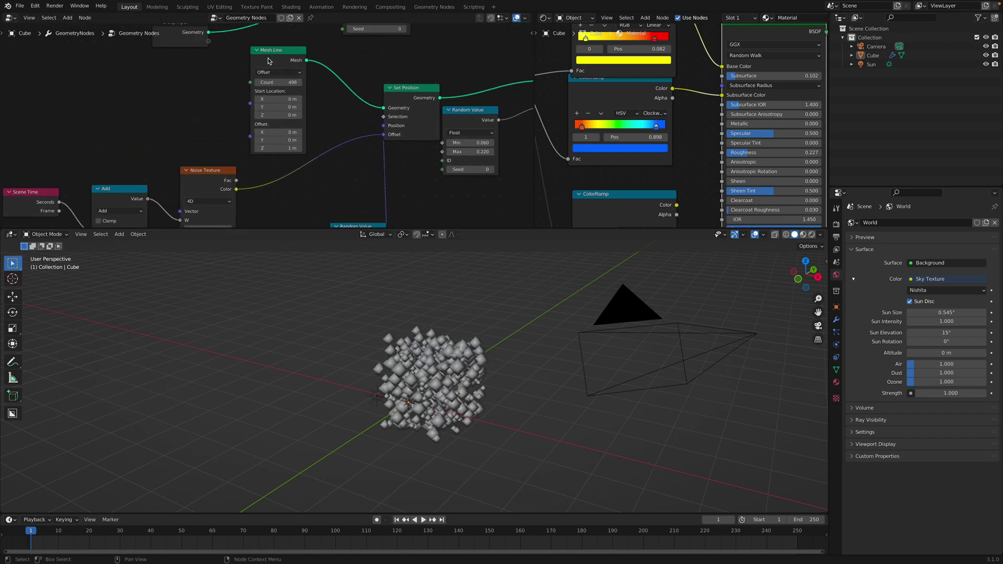
drag(268, 62, 264, 57)
Insert a Vector Math node set to Add between the Noise Texture's Color and Set Position's Offset.
middle_drag(287, 185, 271, 159)
key(shift+a)
click(271, 159)
text(vec)
key(Down)
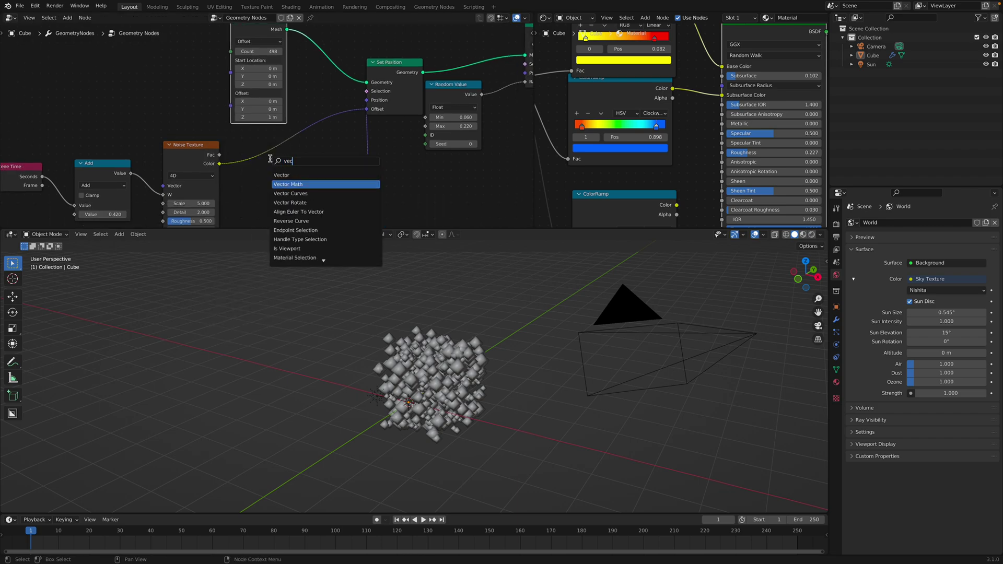
key(Return)
click(268, 134)
Set all three components of the vector Add node to -0.500 and play the animation briefly.
middle_drag(288, 146, 283, 122)
drag(286, 157, 287, 173)
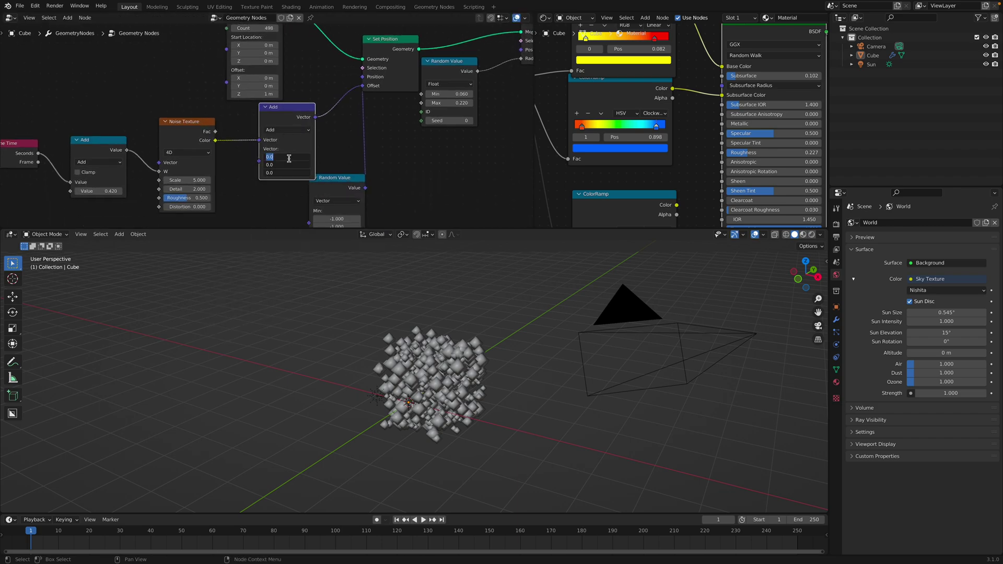
text(.5)
key(Return)
key(space)
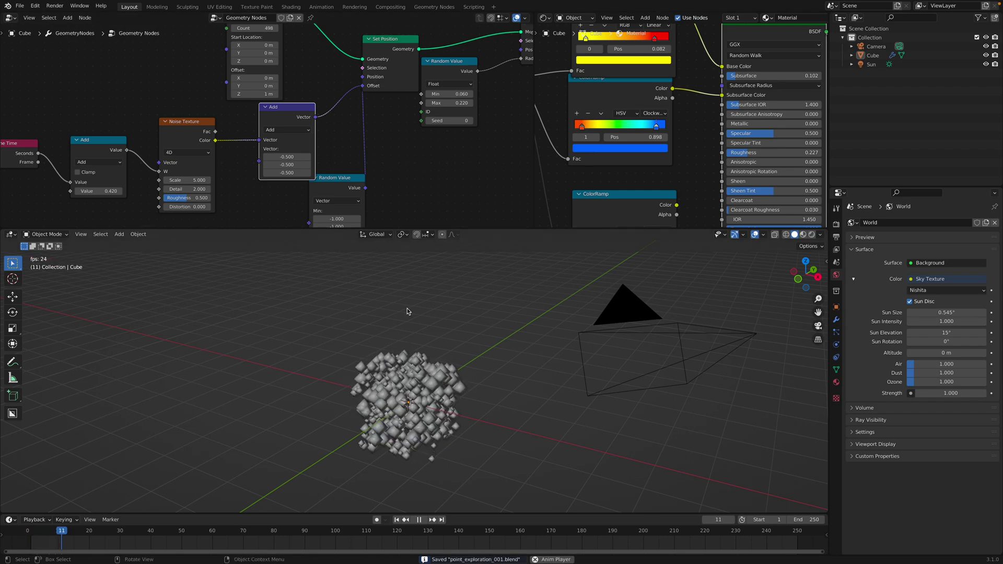
key(space)
Move the vector Add node next to the Noise Texture and reposition the Set Position and vector Random Value nodes.
middle_drag(258, 165, 256, 150)
drag(275, 97, 239, 118)
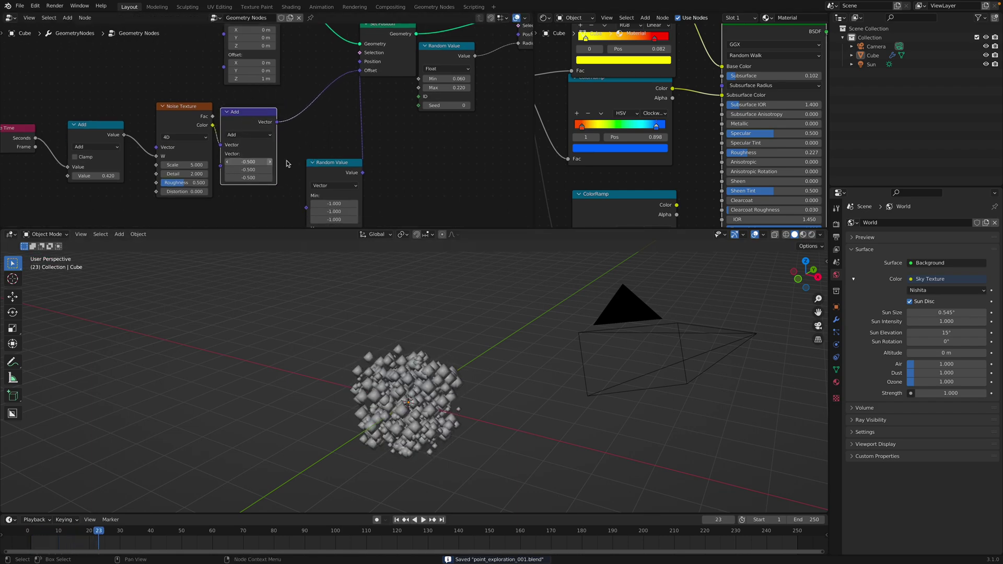
drag(330, 176, 345, 174)
drag(387, 70, 390, 68)
drag(345, 163, 325, 166)
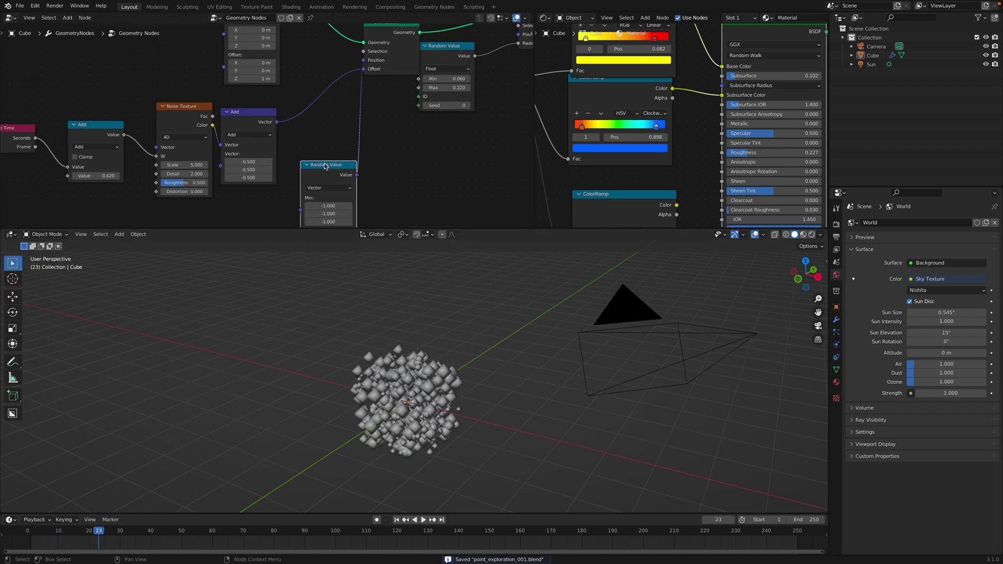
Set the Noise Texture's Scale to 10.180 while playing the animation and save the file.
drag(197, 166, 235, 166)
key(ctrl+z)
key(space)
click(190, 167)
text(.1)
key(Return)
mouse_move(190, 167)
shift+mouse_down()
mouse_move(240, 166)
mouse_move(186, 166)
shift+mouse_up()
key(space)
key(ctrl+s)
Insert a second Vector Math node set to Scale between the vector Add node and Set Position's Offset.
click(307, 149)
key(shift+a)
text(sa)
key(BackSpace)
text(veco)
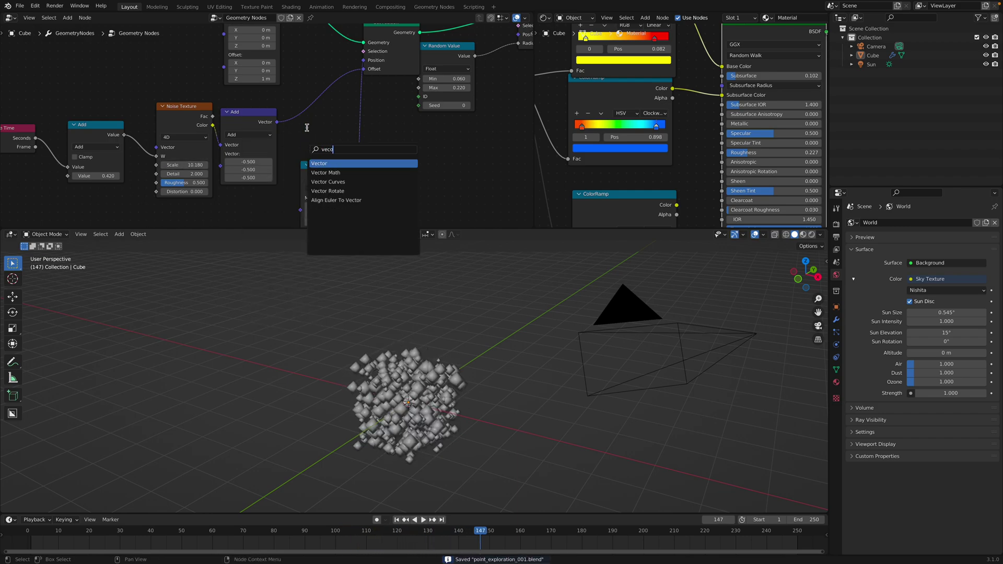
key(Return)
click(334, 102)
click(337, 106)
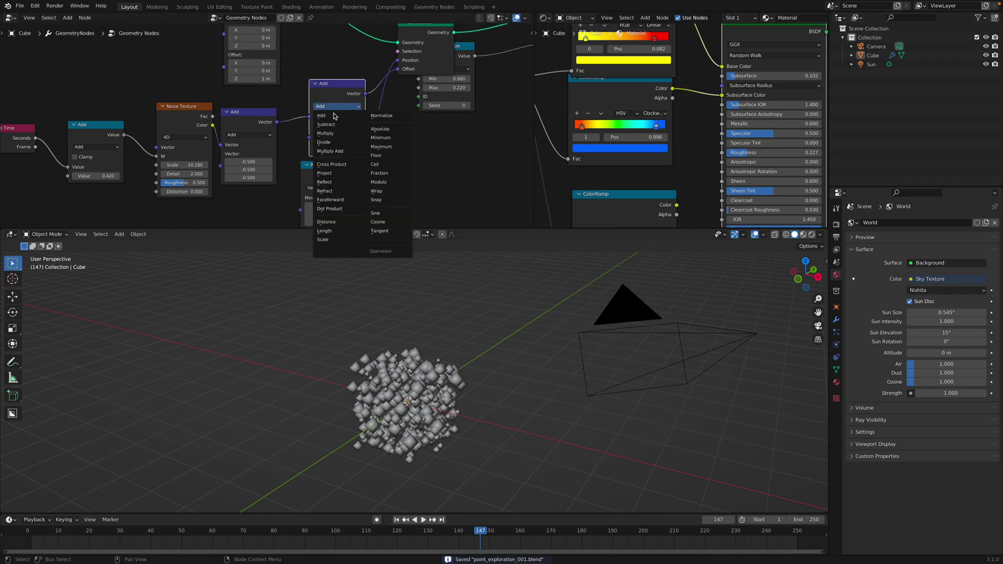
click(334, 240)
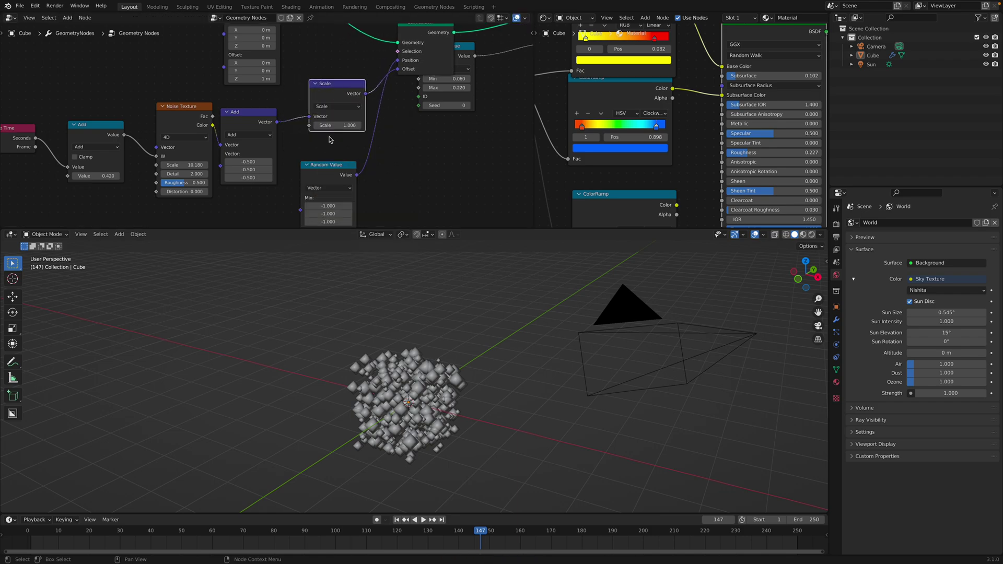
Set the vector Scale node to 3.700 and the Math Add value to 0.000, checking the motion in playback.
drag(337, 125, 418, 126)
mouse_move(490, 419)
middle_down()
mouse_move(470, 424)
mouse_move(497, 404)
middle_up()
key(space)
key(space)
drag(340, 95, 332, 91)
middle_drag(127, 184, 152, 184)
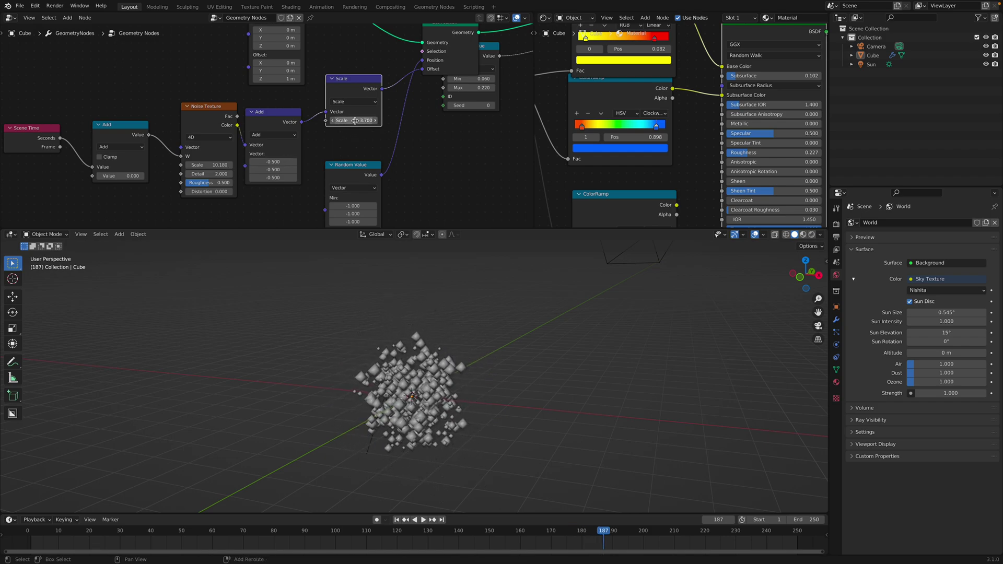
Try the vector Scale node at 0.540 and play the animation.
key(space)
drag(353, 120, 323, 120)
key(space)
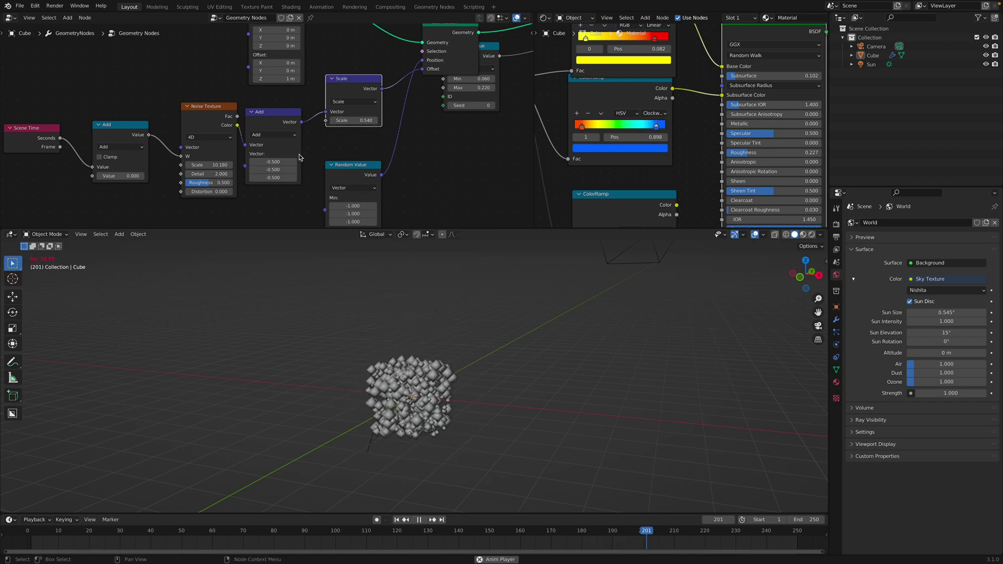
Try a Noise Texture Scale of 0.940 during playback.
click(209, 165)
text(1)
key(Return)
drag(209, 165, 205, 165)
Set the vector Scale node to 9.880 and the Noise Texture's Scale to 0.440 while playing the animation.
scroll(425, 361, up, 2)
middle_drag(426, 361, 424, 381)
key(space)
drag(367, 119, 437, 119)
key(space)
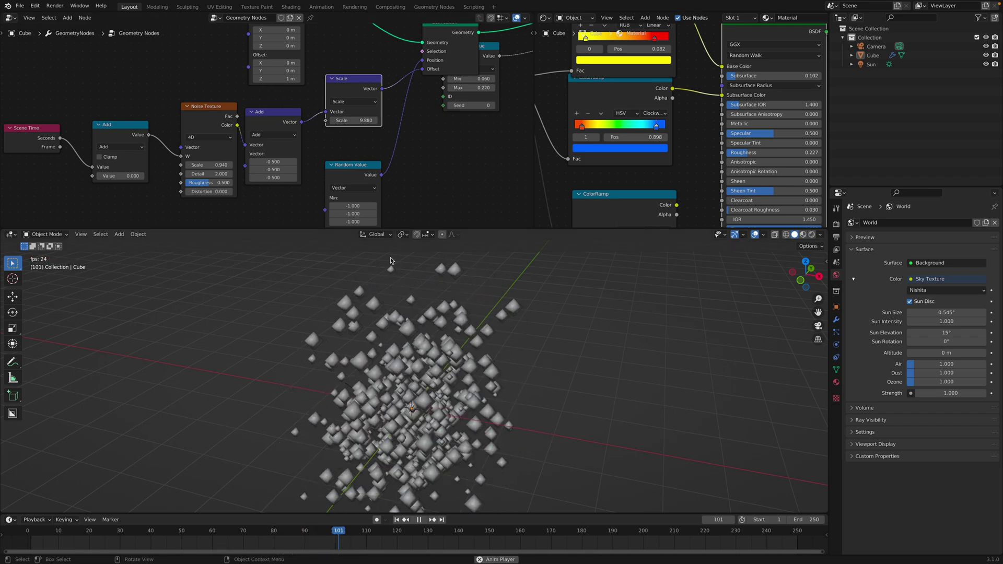
drag(218, 164, 192, 165)
scroll(482, 397, down, 5)
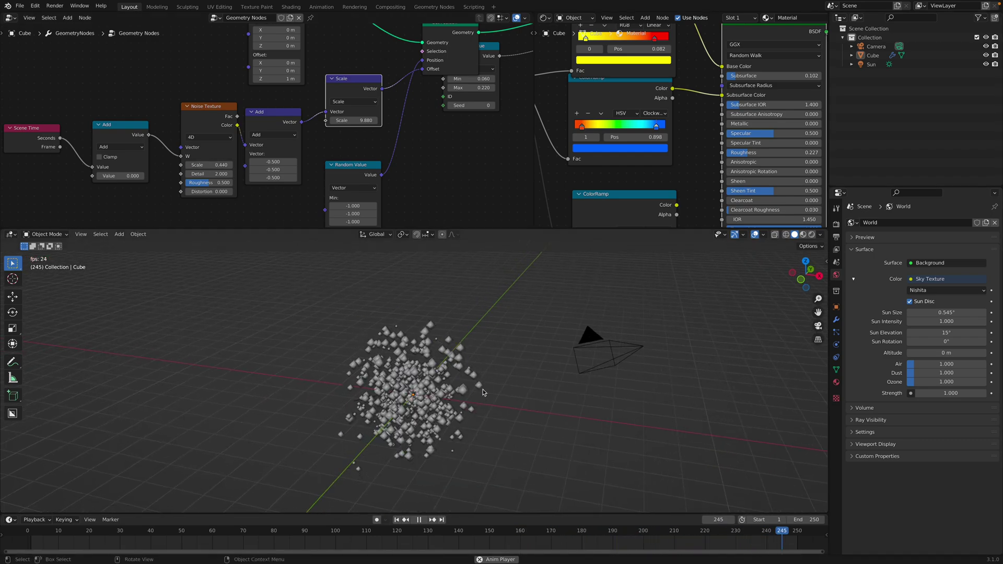
scroll(491, 384, up, 2)
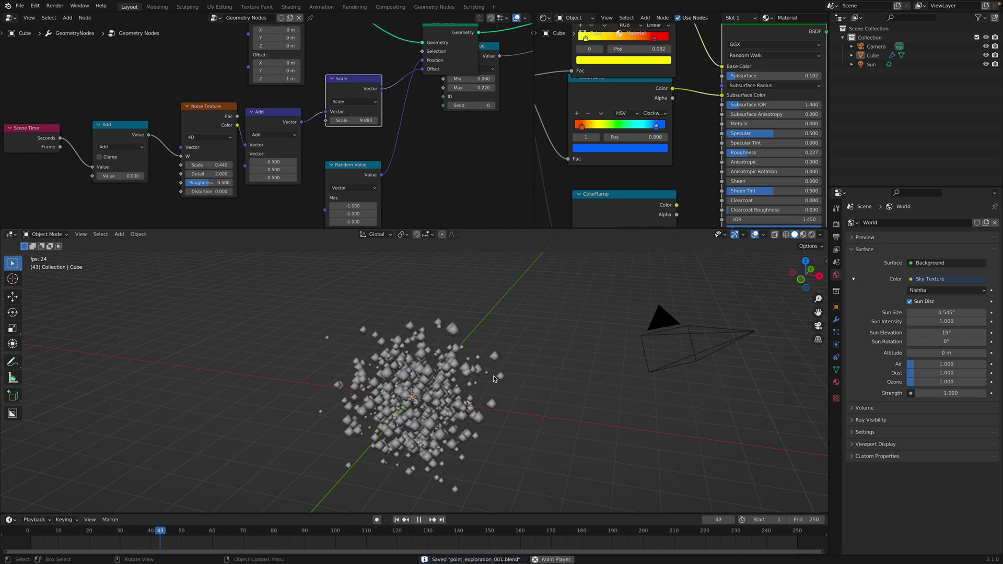
Save the file and replay the animation to check the scattered point motion.
middle_drag(494, 379, 498, 361)
key(space)
key(ctrl+s)
key(space)
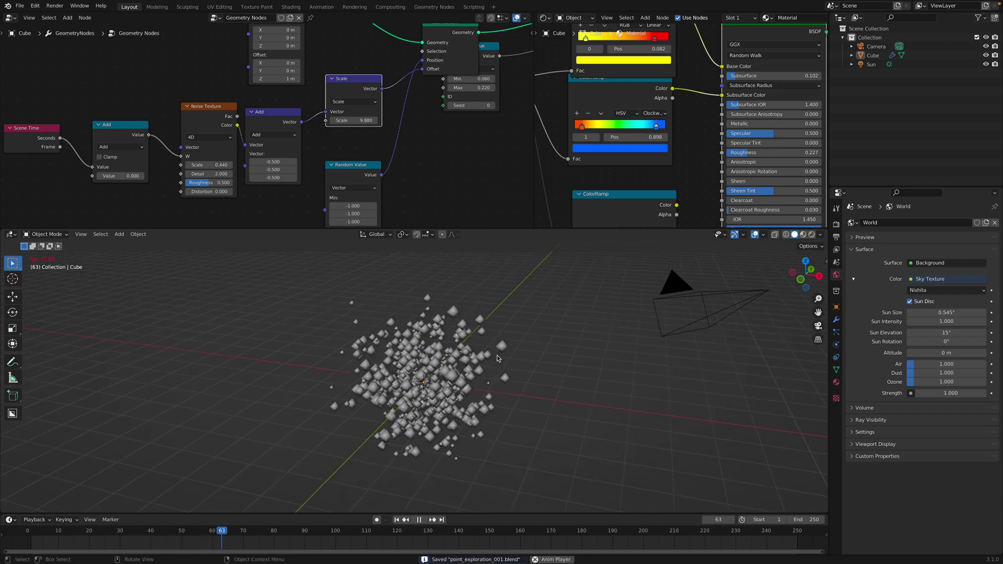
scroll(497, 361, down, 2)
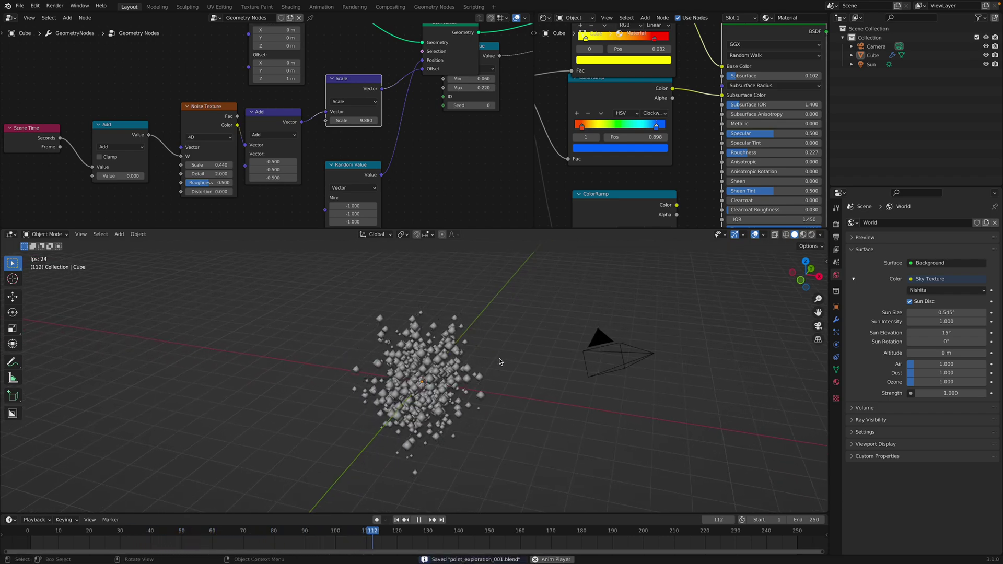
key(space)
Move the radius Random Value node clear of Set Position and widen the shader editor to show the whole material tree.
ctrl+middle_drag(342, 213, 339, 160)
drag(370, 60, 365, 50)
drag(405, 82, 414, 101)
scroll(422, 111, down, 3)
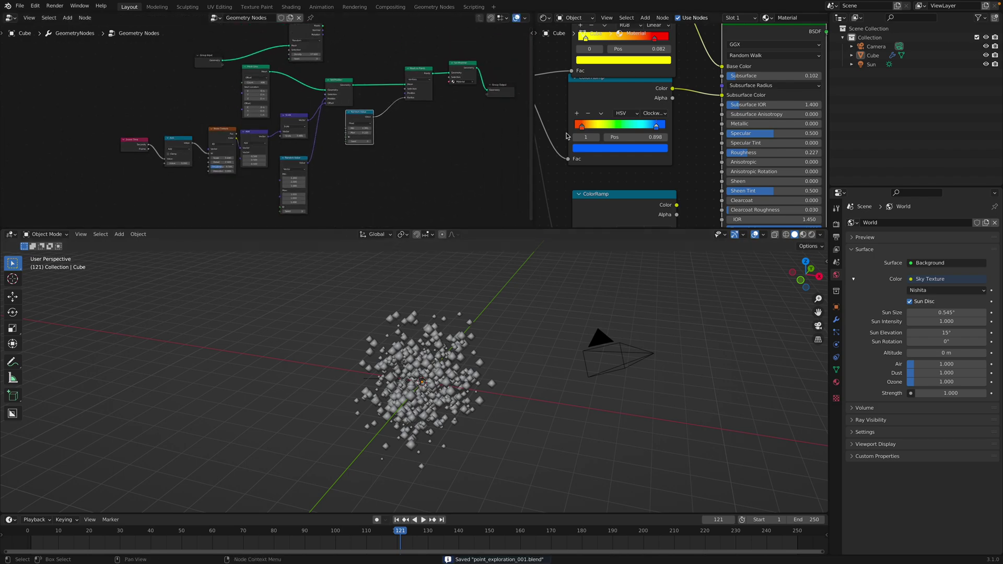
drag(532, 130, 509, 131)
scroll(612, 145, down, 3)
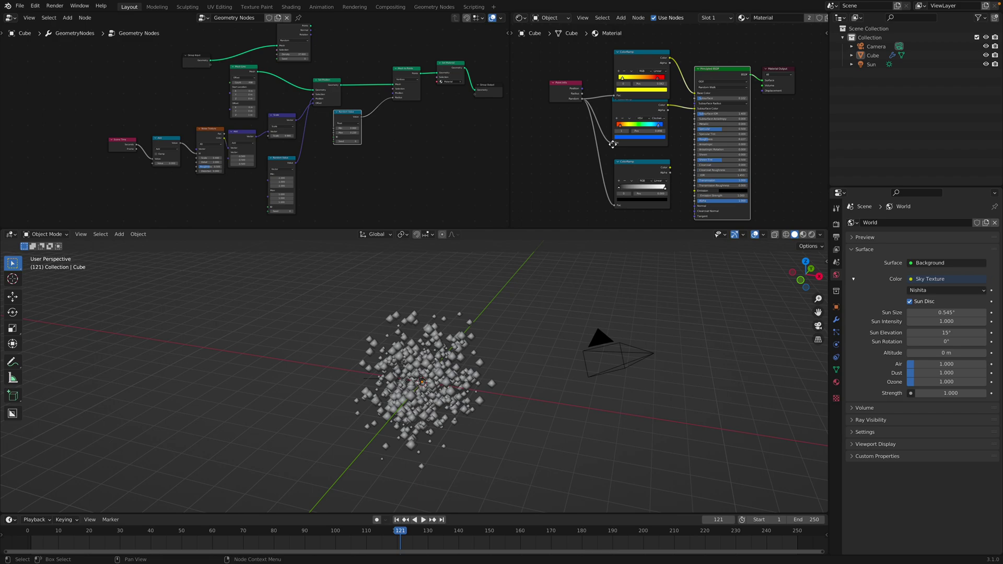
Preview the scattered points in rendered shading and return to solid shading.
middle_drag(565, 311, 591, 302)
scroll(584, 89, up, 1)
click(804, 235)
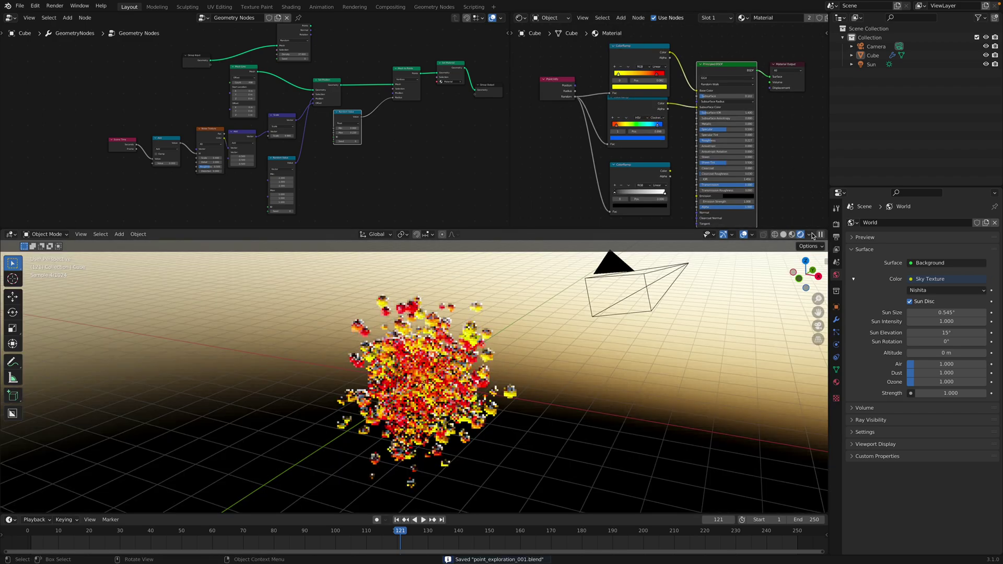
click(795, 234)
mouse_move(595, 333)
middle_down()
mouse_move(577, 335)
mouse_move(587, 334)
middle_up()
Switch the geometry node editor to Sverchok Nodes and add a Torus Knot node.
click(11, 19)
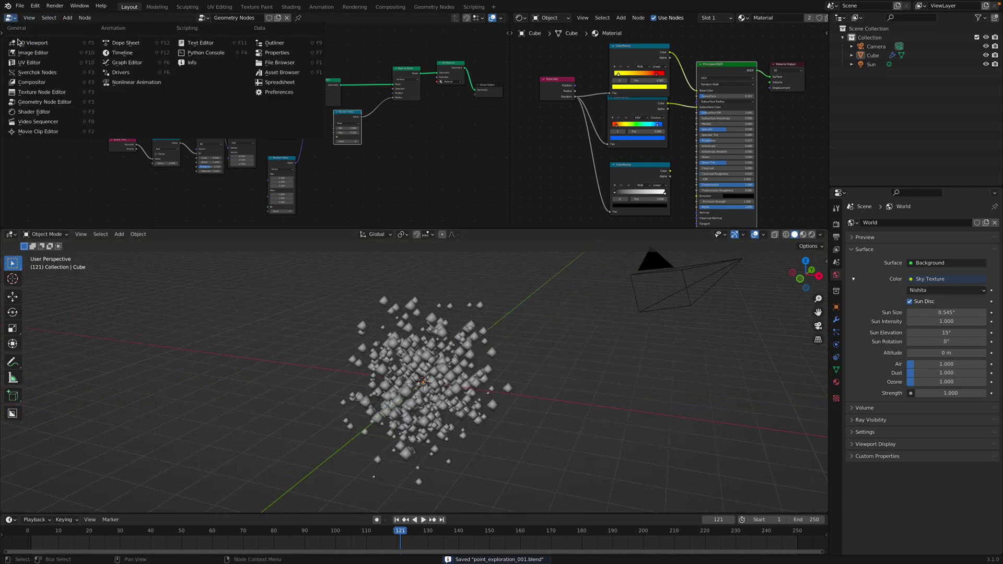
click(36, 73)
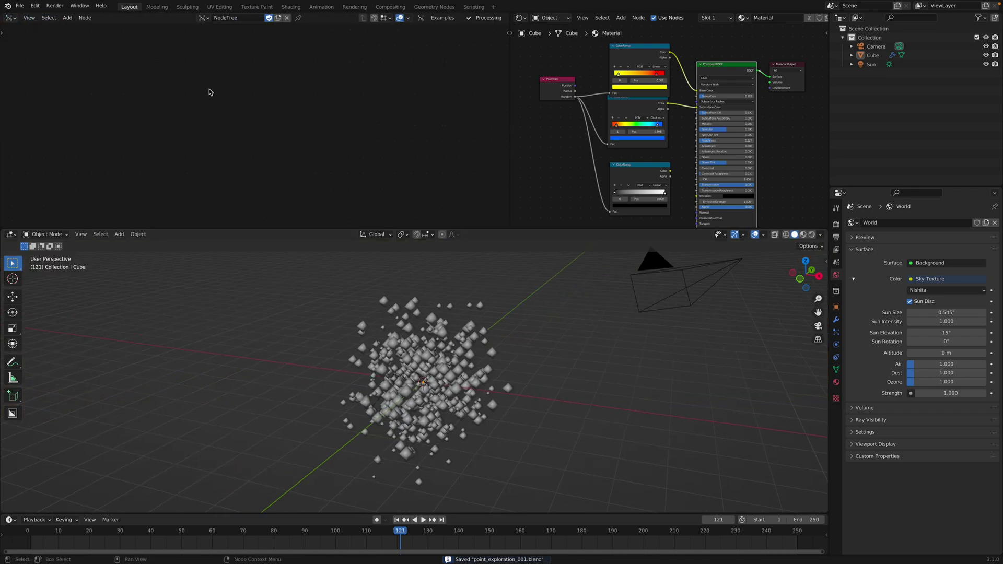
key(alt+space)
text(tor)
key(Down)
key(Return)
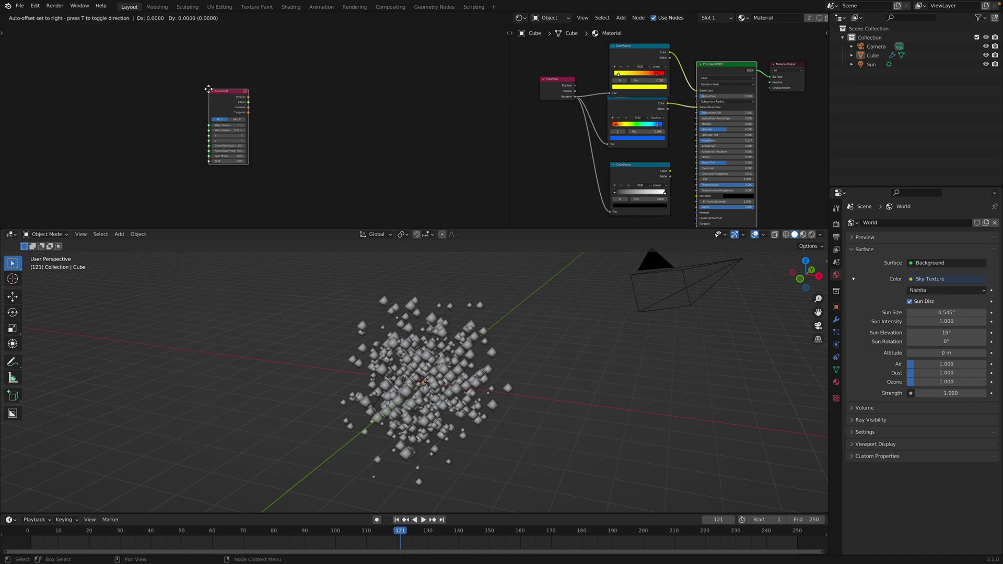
click(154, 82)
key(shift+a)
click(259, 96)
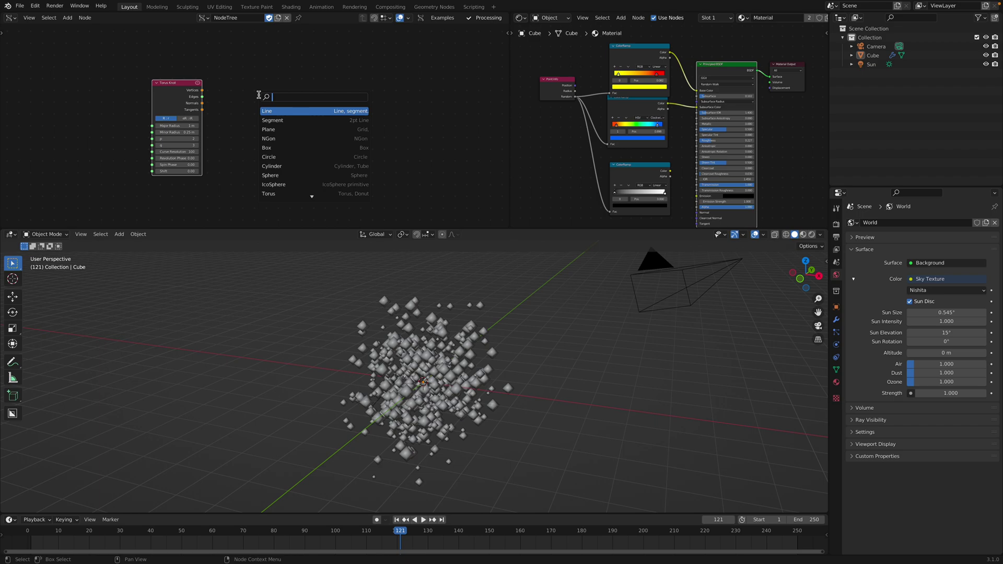
text(poly)
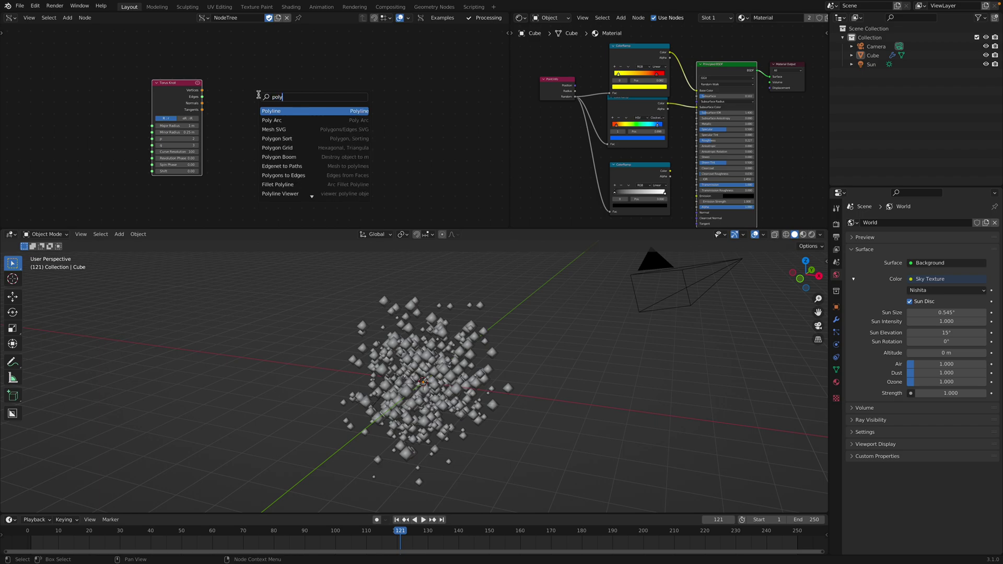
key(Return)
click(256, 96)
Add a Polyline Viewer node beside the Torus Knot node.
key(alt+space)
text(polyl)
key(Down)
key(Down)
key(Down)
key(Return)
click(255, 94)
scroll(224, 89, up, 2)
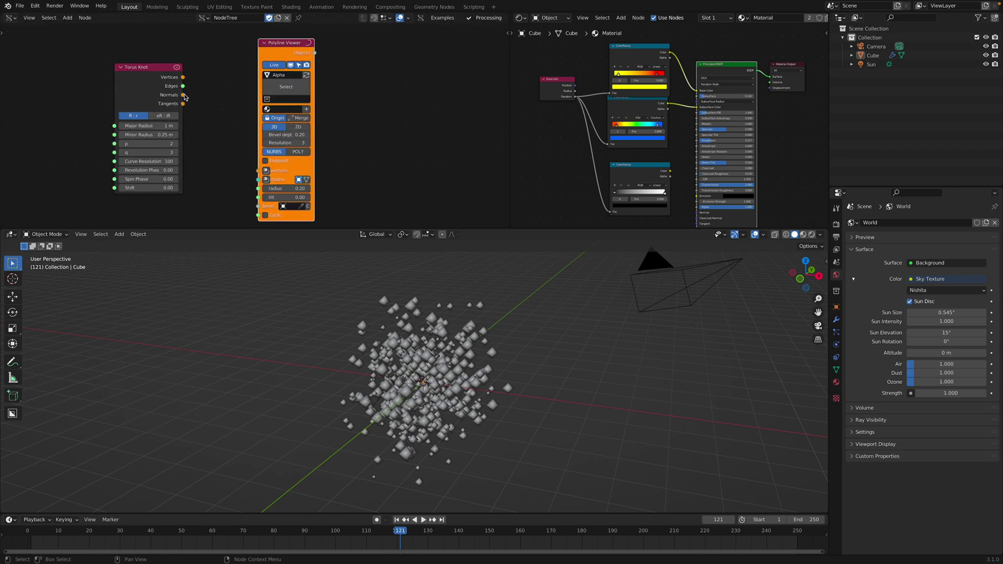
Connect Torus Knot's Vertices to the Polyline Viewer and set Major Radius 3.9 m, Minor Radius 1.3 m and q 31.
drag(185, 97, 156, 83)
drag(258, 173, 259, 170)
mouse_move(126, 125)
mouse_down()
mouse_move(176, 125)
mouse_move(132, 131)
mouse_move(150, 150)
mouse_move(129, 147)
mouse_move(146, 135)
mouse_move(136, 140)
mouse_up()
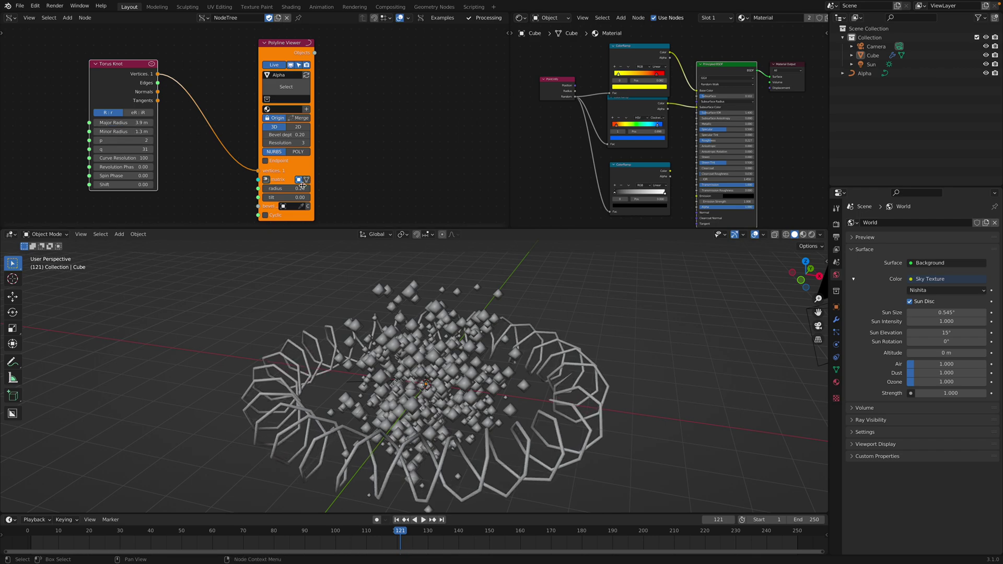
Set the Polyline Viewer's radius to 1.68 and save the file.
drag(287, 188, 317, 211)
middle_drag(523, 397, 543, 433)
scroll(542, 418, down, 2)
key(ctrl+s)
Set the Torus Knot's Major Radius to 4.5 m and Minor Radius to 2.9 m, and save the file.
drag(133, 124, 162, 132)
scroll(526, 326, down, 1)
middle_drag(526, 324, 527, 332)
key(ctrl+s)
Select the torus knot curve and enable Cyclic on the Polyline Viewer to close it.
click(527, 331)
middle_drag(379, 246, 383, 286)
click(264, 215)
middle_drag(493, 379, 528, 396)
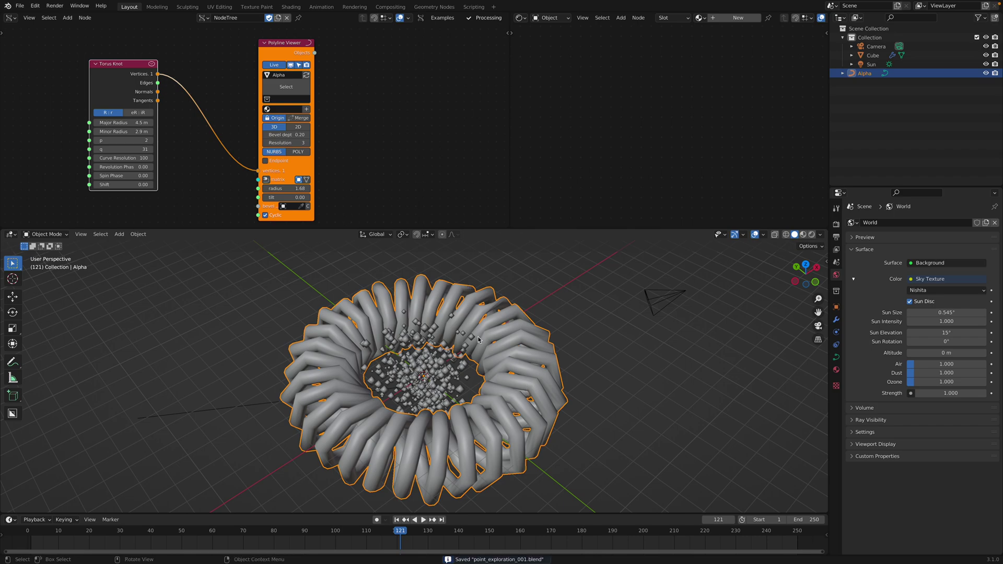
Widen the empty shader editor beside the Sverchok node tree with the torus knot curve selected.
middle_drag(381, 156, 366, 151)
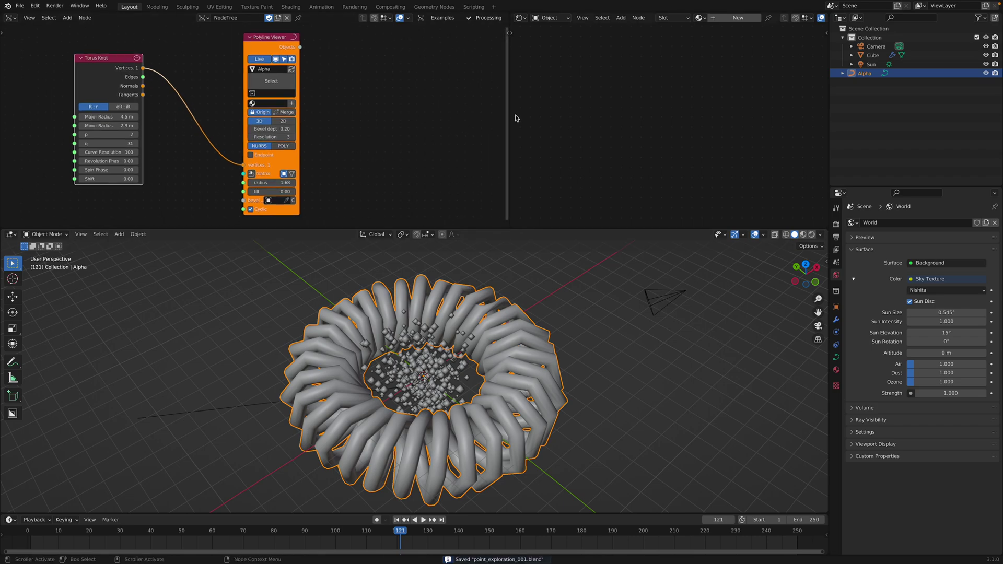
drag(509, 114, 415, 116)
middle_drag(483, 372, 499, 379)
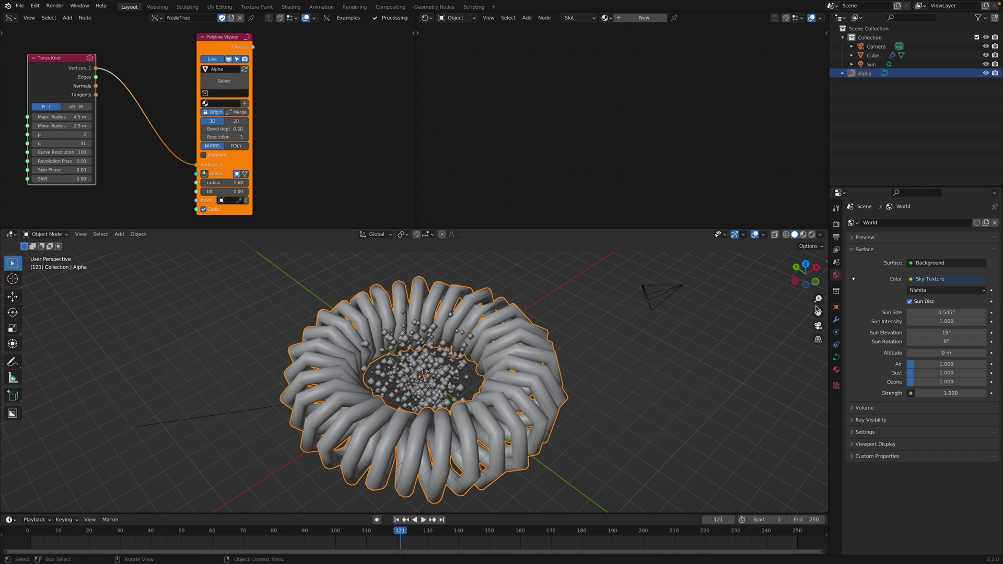
Add a Geometry Nodes modifier to the torus knot curve and assign it the existing Geometry Nodes group.
click(836, 319)
click(867, 223)
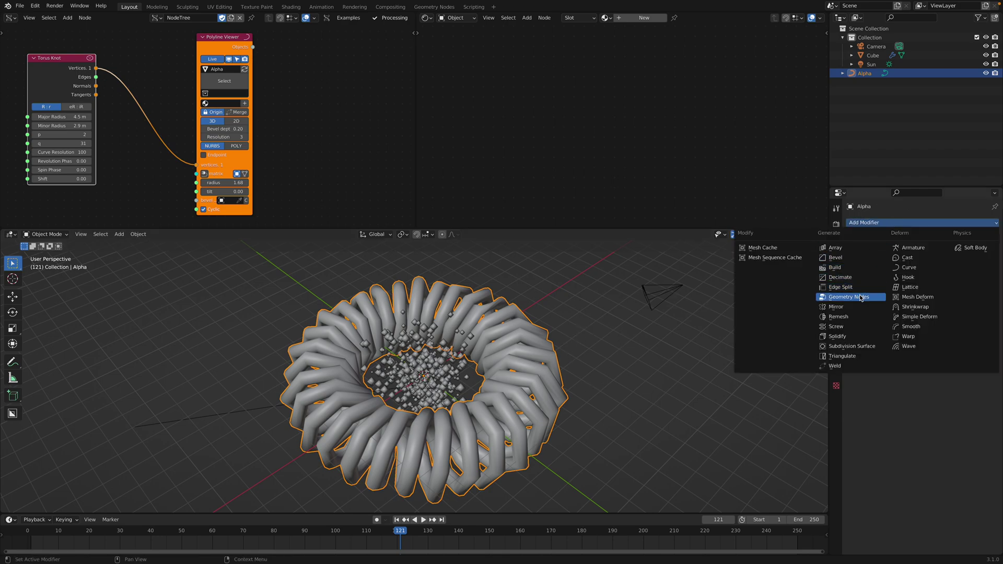
click(844, 297)
click(857, 250)
click(865, 264)
middle_drag(501, 324, 493, 349)
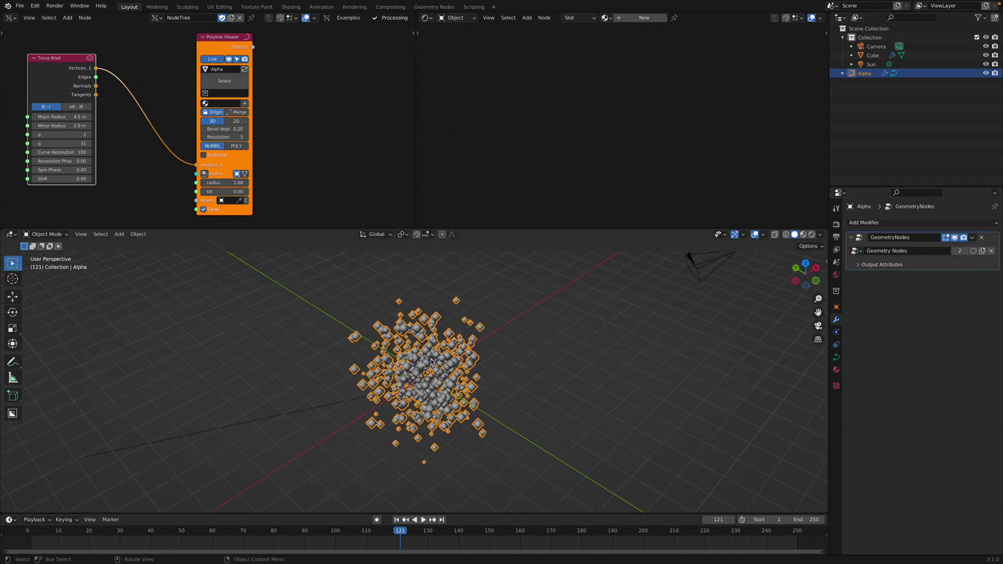
middle_drag(431, 361, 456, 353)
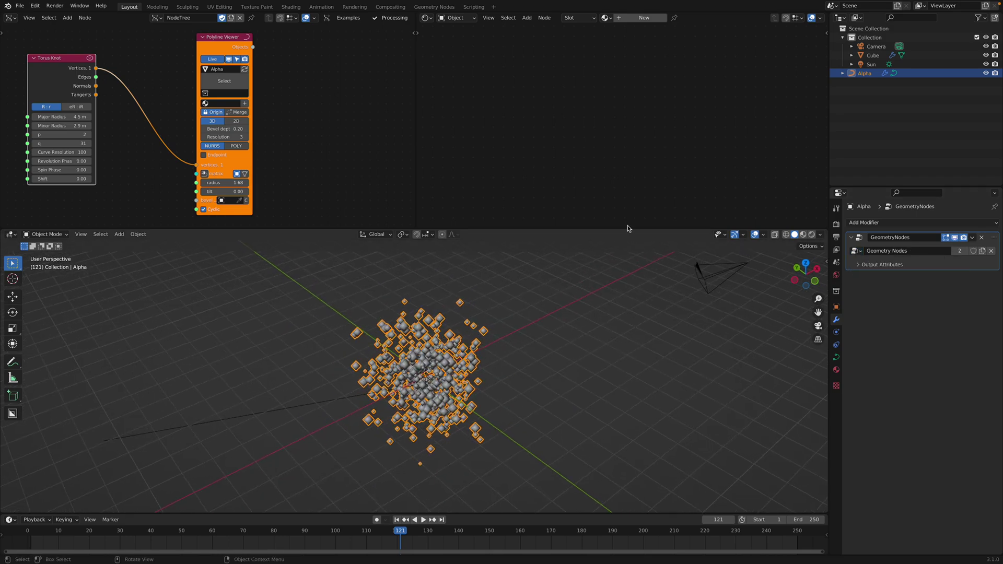
Turn the empty editor into an enlarged Geometry Node Editor and make the curve's node group a single-user copy.
drag(416, 105, 194, 105)
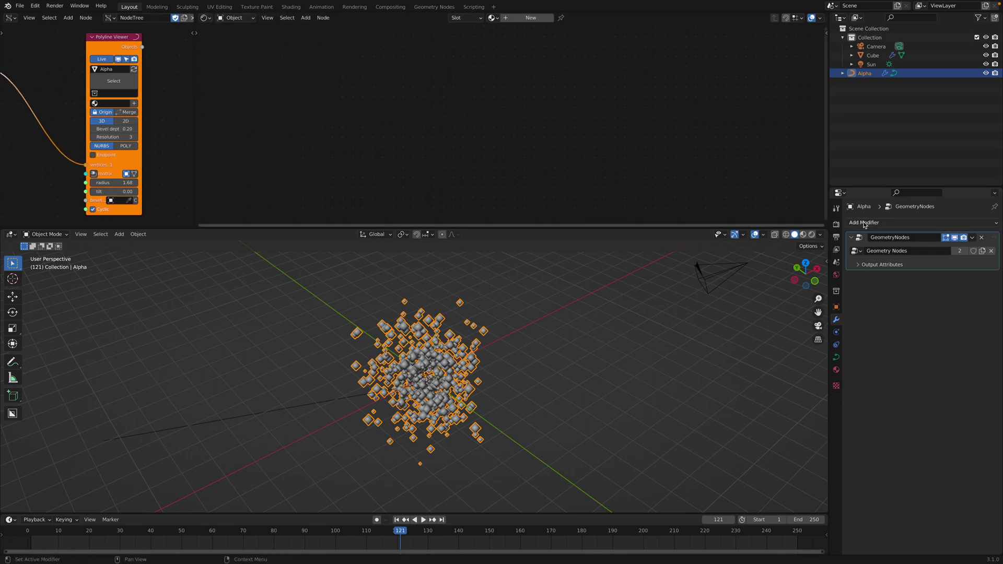
click(212, 18)
click(228, 106)
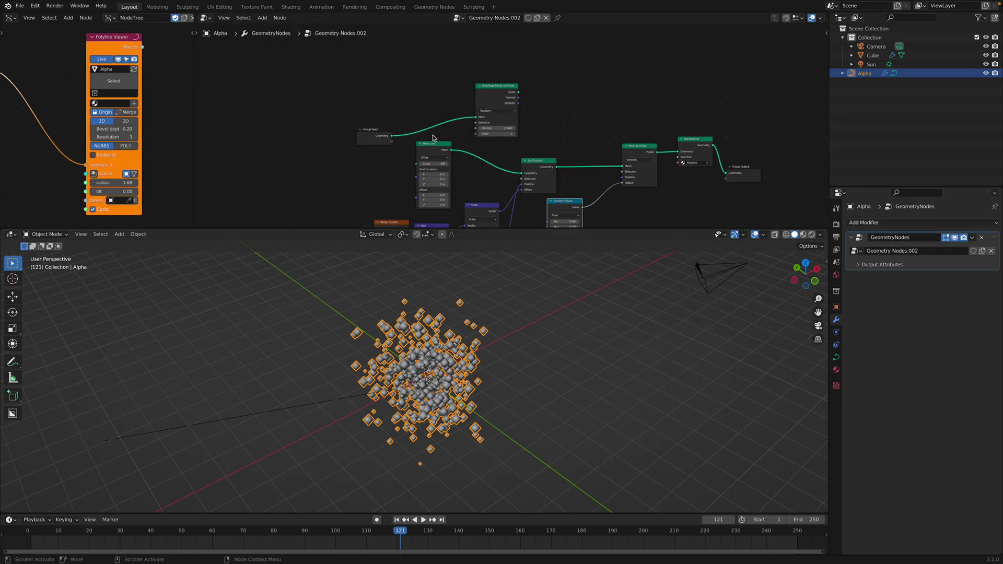
scroll(433, 138, down, 5)
middle_drag(433, 138, 389, 95)
drag(517, 229, 501, 300)
scroll(512, 158, up, 5)
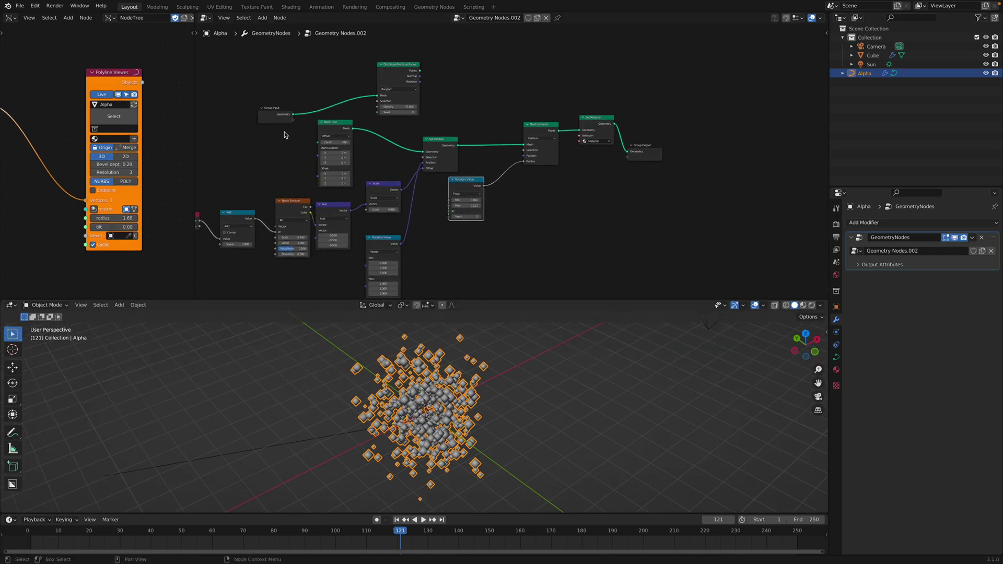
Replace the Mesh Line feeding Set Position with the Points output of Distribute Points on Faces.
middle_drag(423, 260, 484, 259)
scroll(436, 152, up, 3)
drag(308, 103, 307, 65)
drag(453, 63, 422, 55)
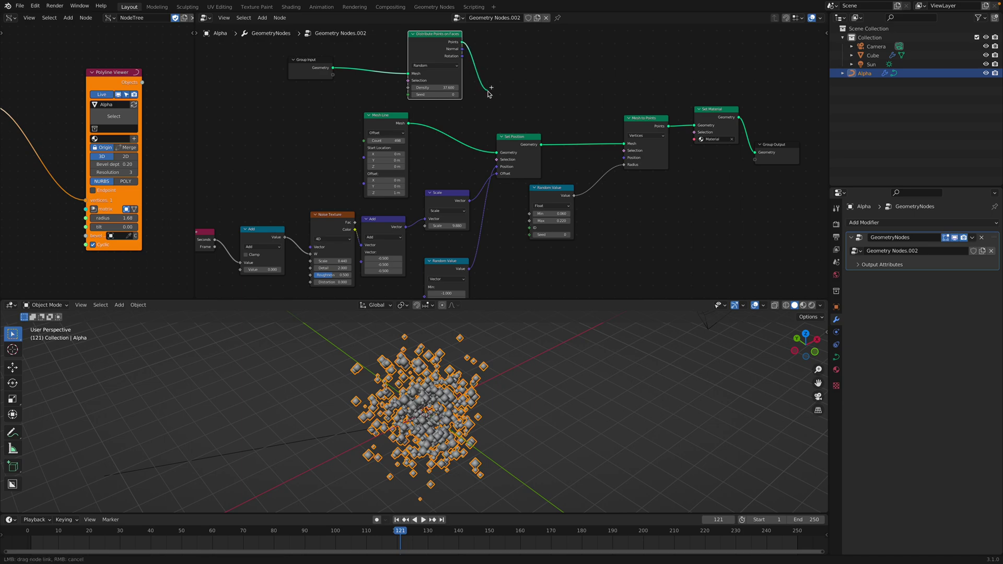
drag(495, 156, 523, 136)
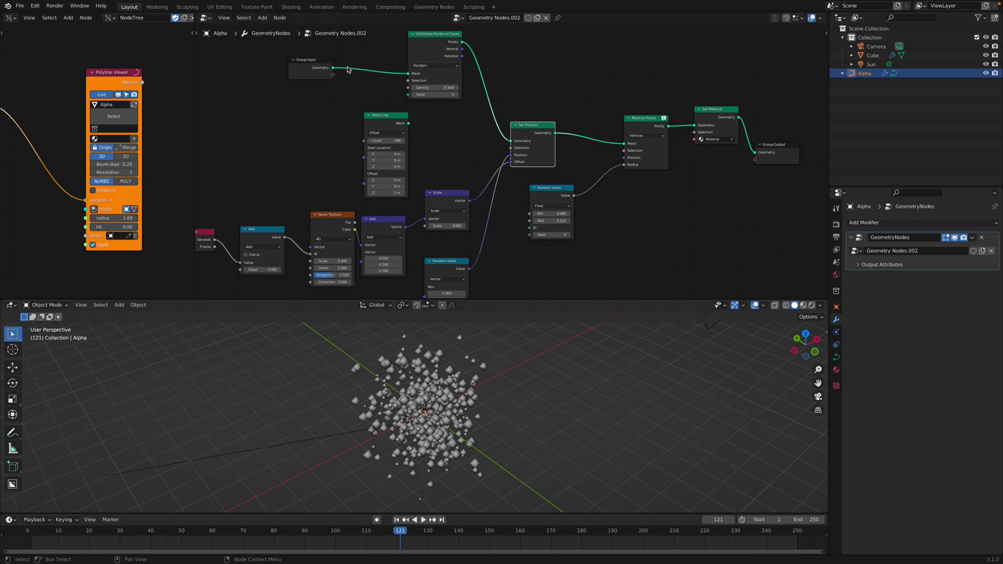
Look at the cube's modifier, return to the torus knot curve, and protect its Geometry Nodes.002 group with a fake user.
click(862, 265)
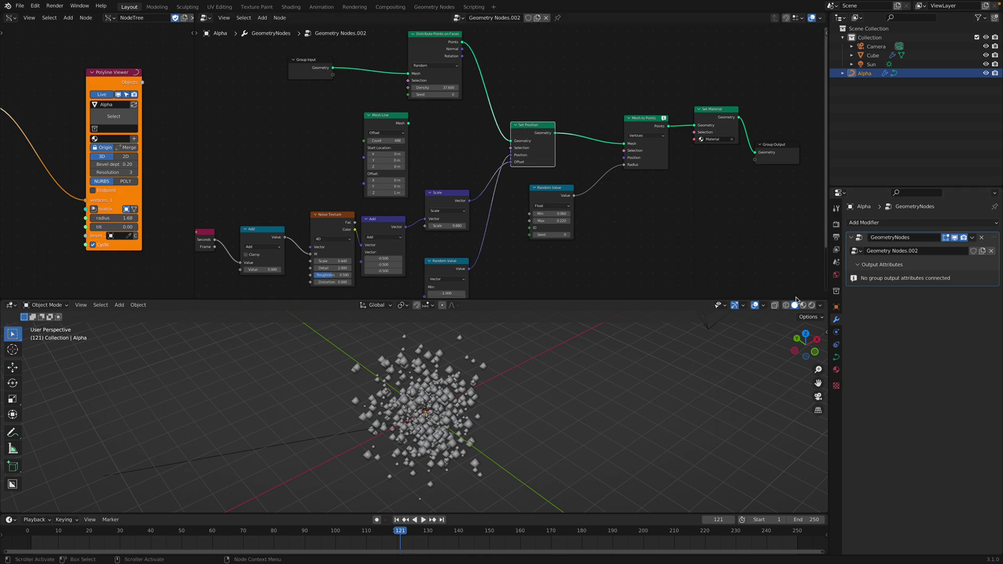
click(472, 396)
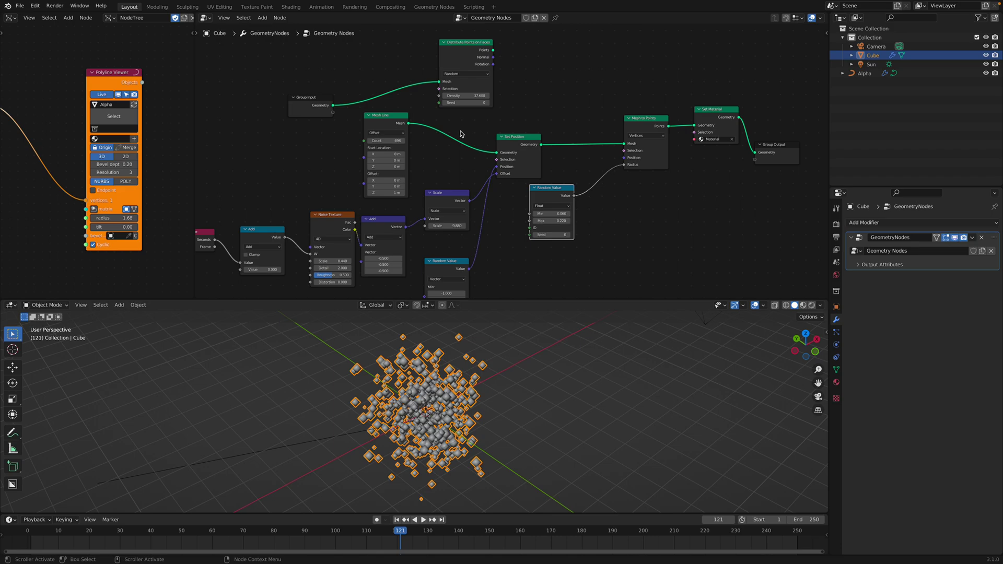
click(864, 73)
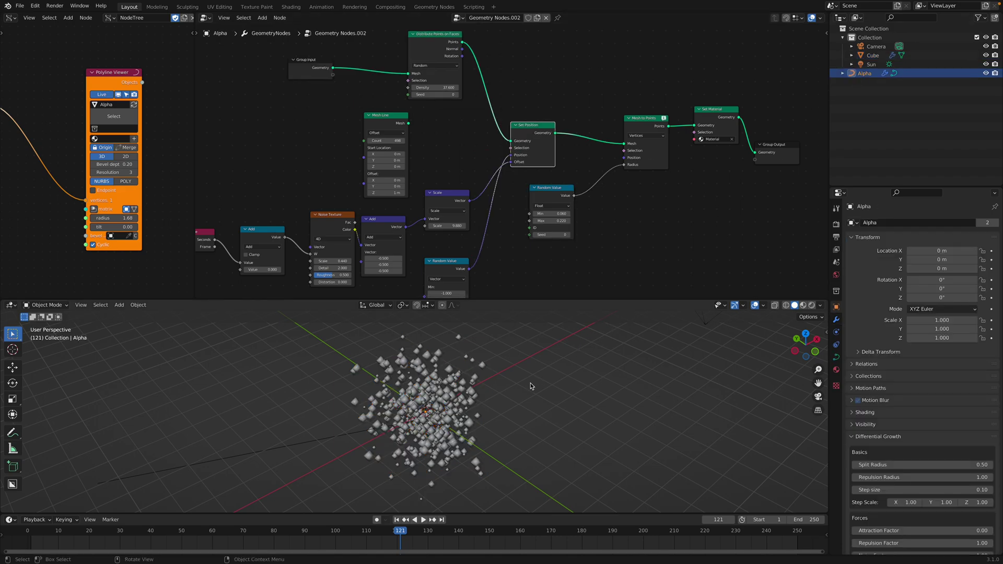
scroll(537, 393, up, 1)
click(837, 319)
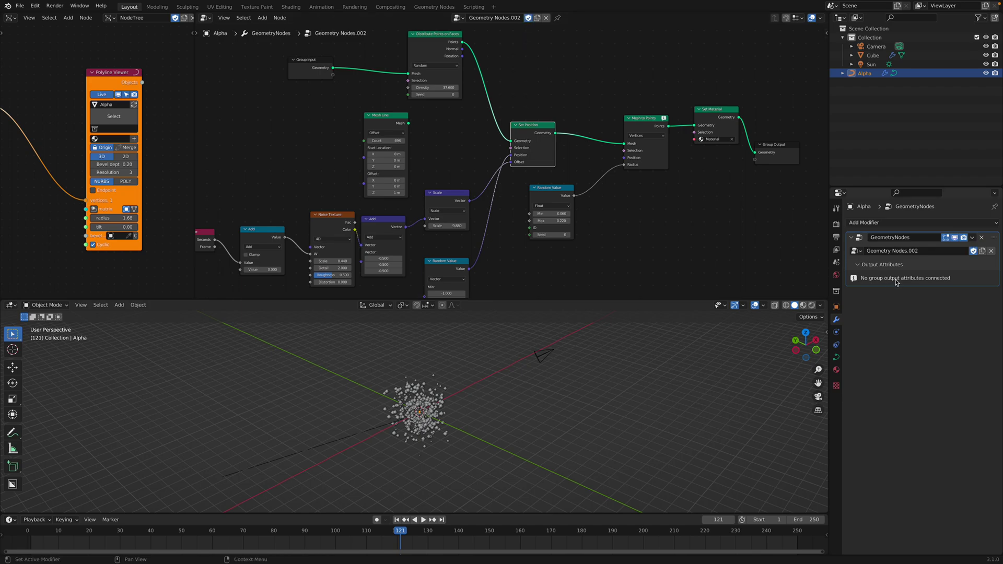
Rearrange the Group Input, Group Output and Set Position nodes to open up space in the curve's tree.
middle_drag(382, 81, 393, 100)
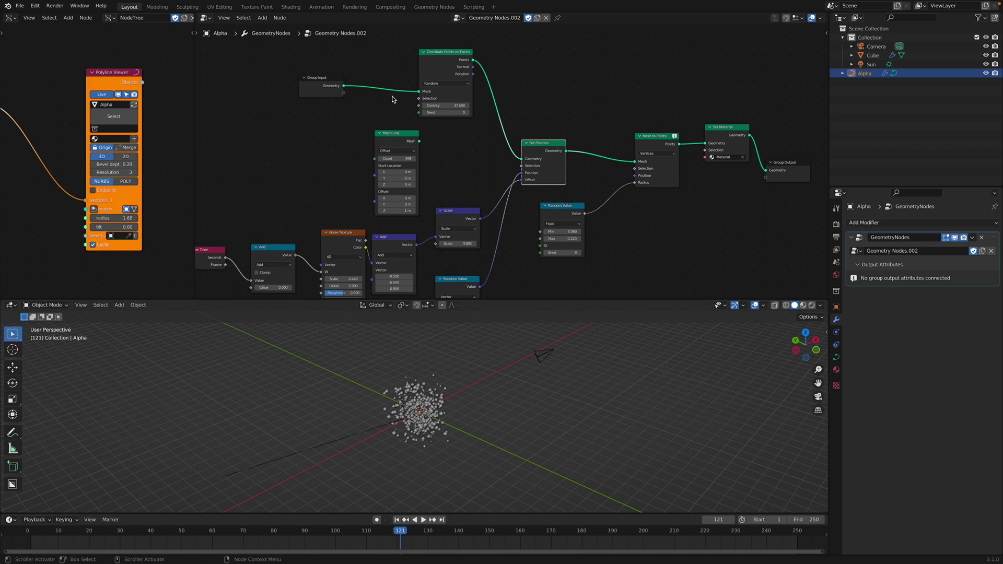
drag(330, 84, 329, 63)
middle_drag(338, 84, 304, 103)
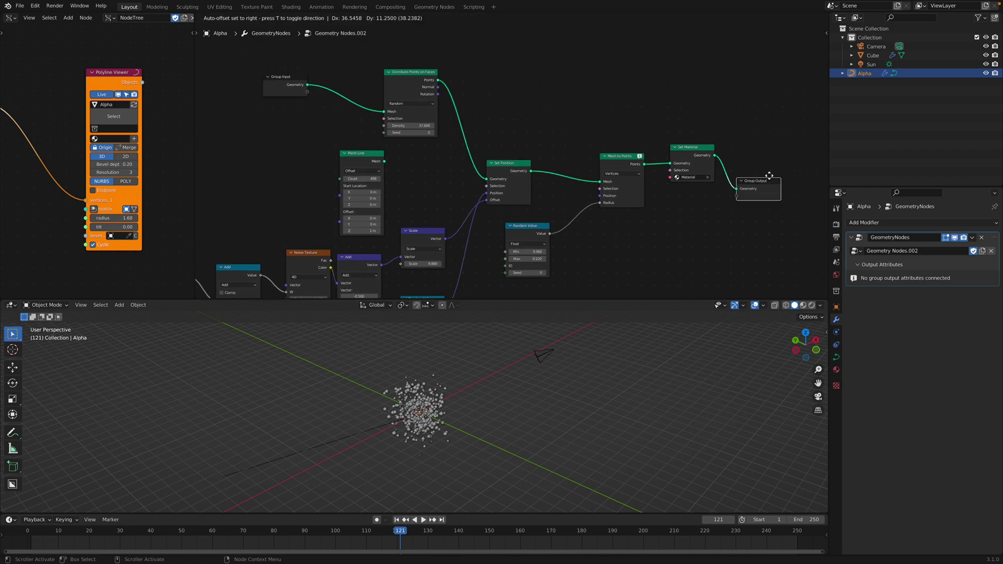
drag(759, 186, 774, 150)
mouse_move(639, 160)
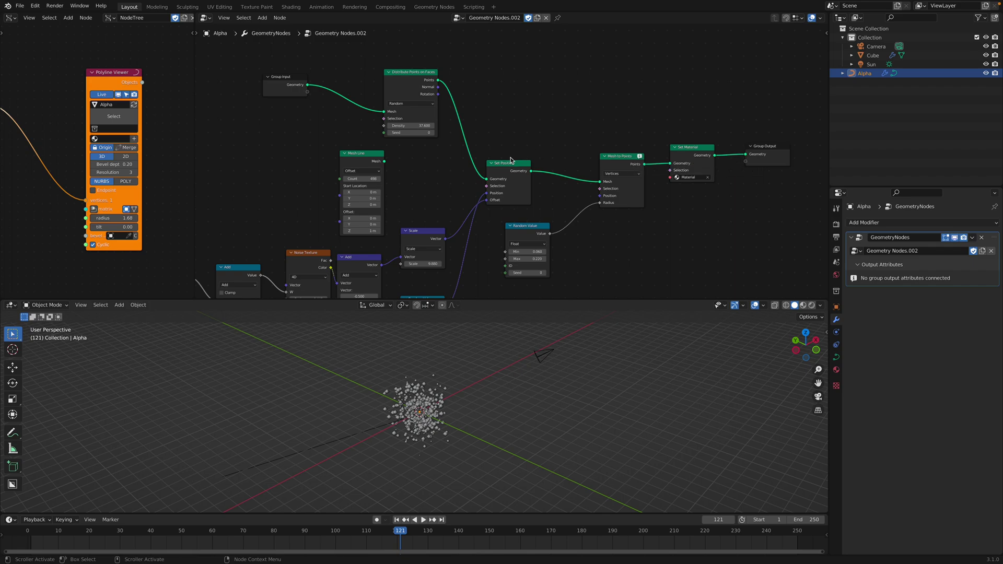
drag(524, 178, 538, 140)
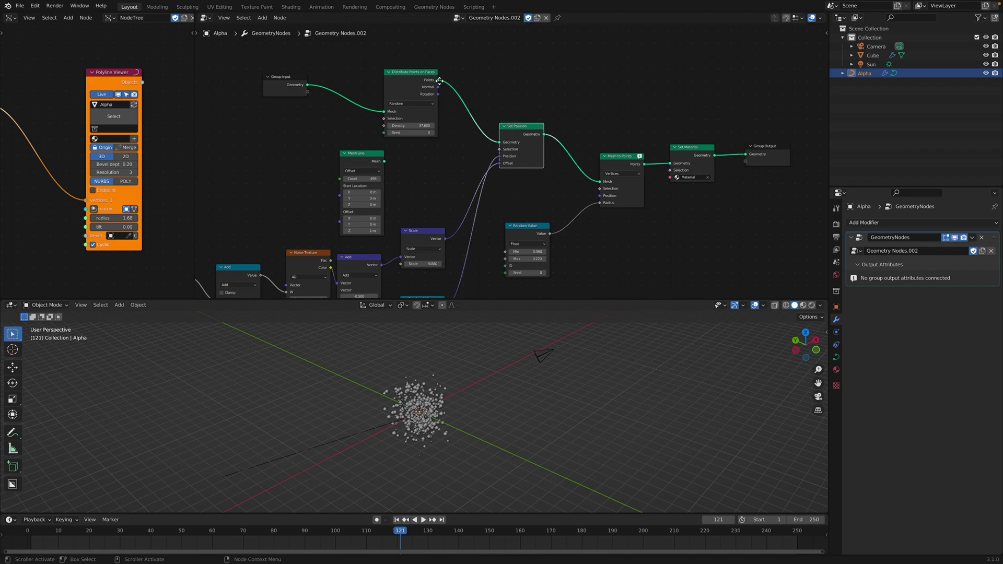
key(ctrl+z)
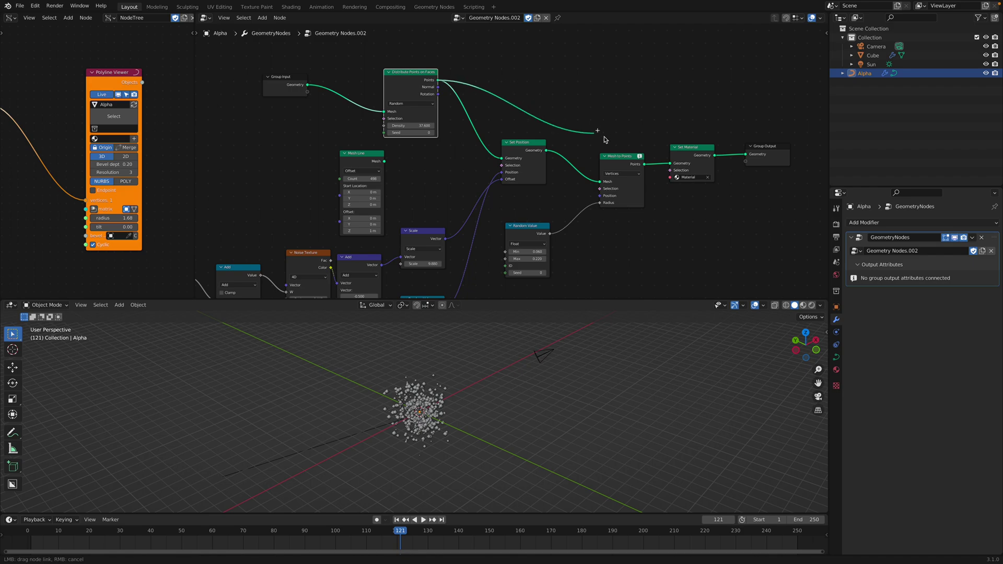
Link the Points output of Distribute Points on Faces directly to Set Material, bypassing Set Position and Mesh to Points.
drag(669, 166, 617, 186)
click(568, 365)
middle_drag(574, 396, 585, 436)
scroll(585, 437, up, 3)
Move the Set Position, Mesh to Points and Random Value nodes below the direct link and play the animation.
drag(526, 149, 534, 170)
drag(625, 204, 618, 210)
drag(535, 230, 536, 235)
key(space)
middle_drag(604, 417, 484, 438)
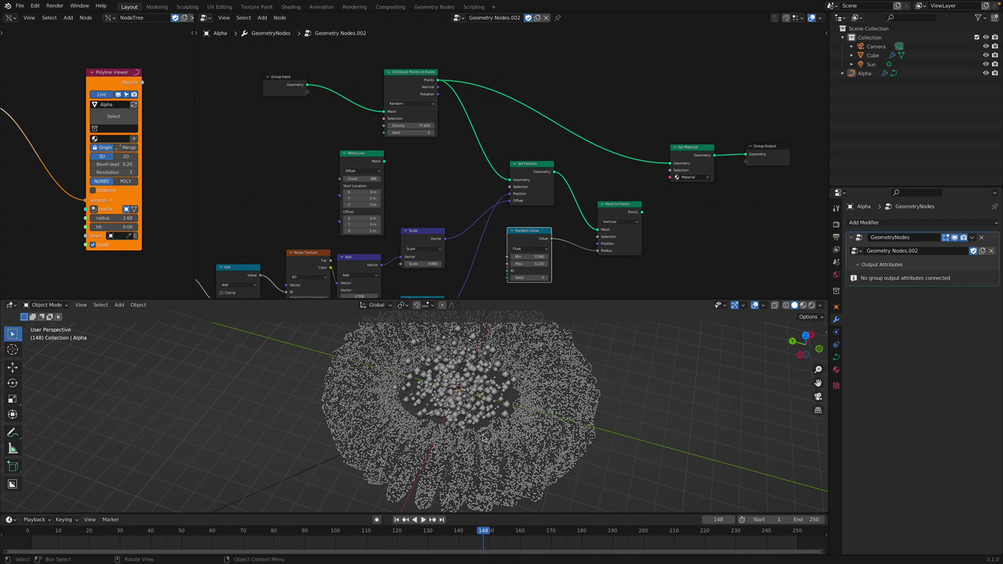
Widen the Sverchok editor, set the Polyline Viewer's radius to 1.71, and save the file.
middle_drag(226, 210, 272, 203)
drag(194, 160, 288, 162)
middle_drag(168, 214, 190, 215)
drag(191, 216, 199, 215)
middle_drag(685, 428, 616, 403)
key(ctrl+s)
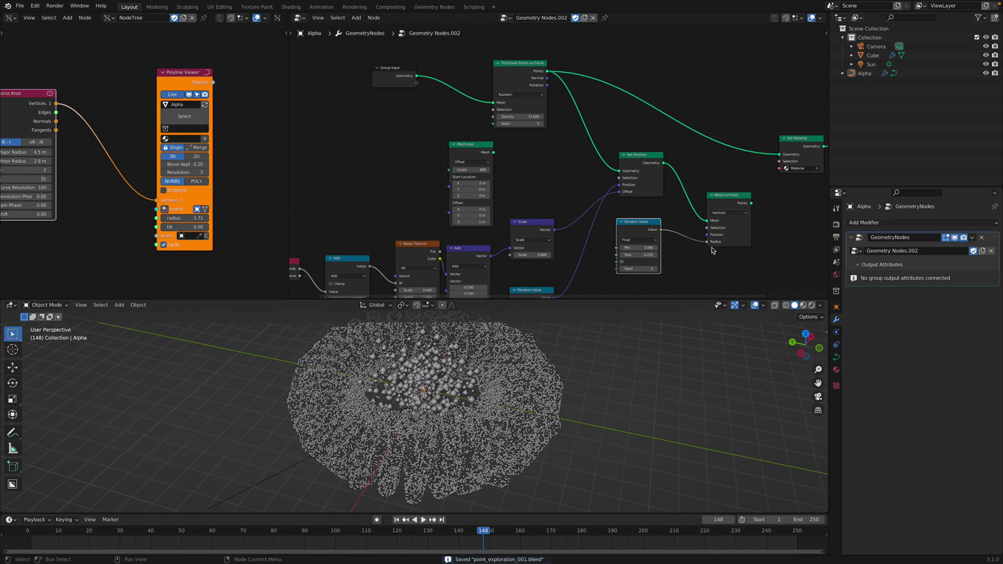
Preview the torus knot point cloud in rendered shading, and return to solid shading.
middle_drag(742, 202, 664, 217)
click(811, 305)
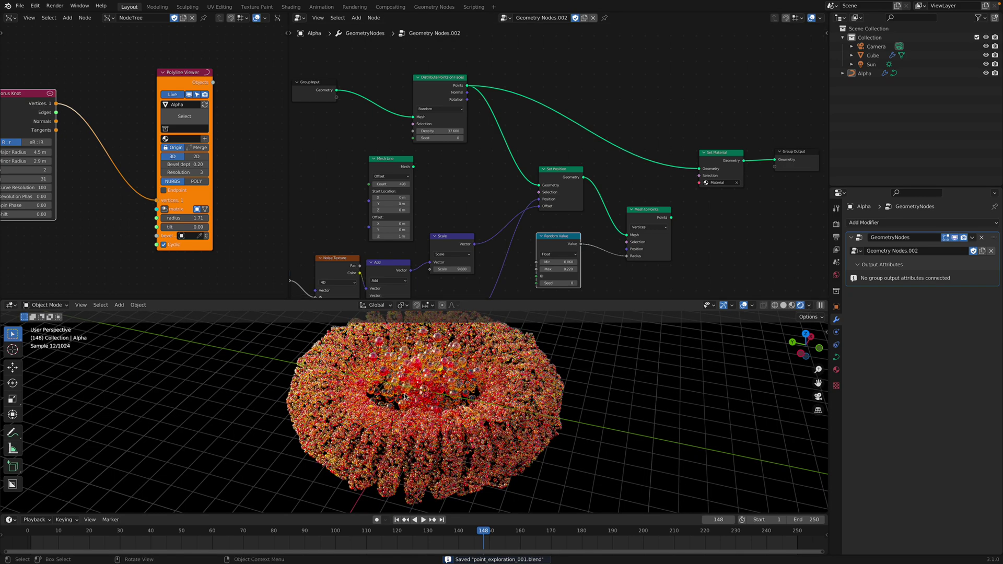
click(783, 306)
Save the file, enlarge the Torus Knot's major and minor radii, and set its q to 12 and Curve Resolution to 118.
key(Home)
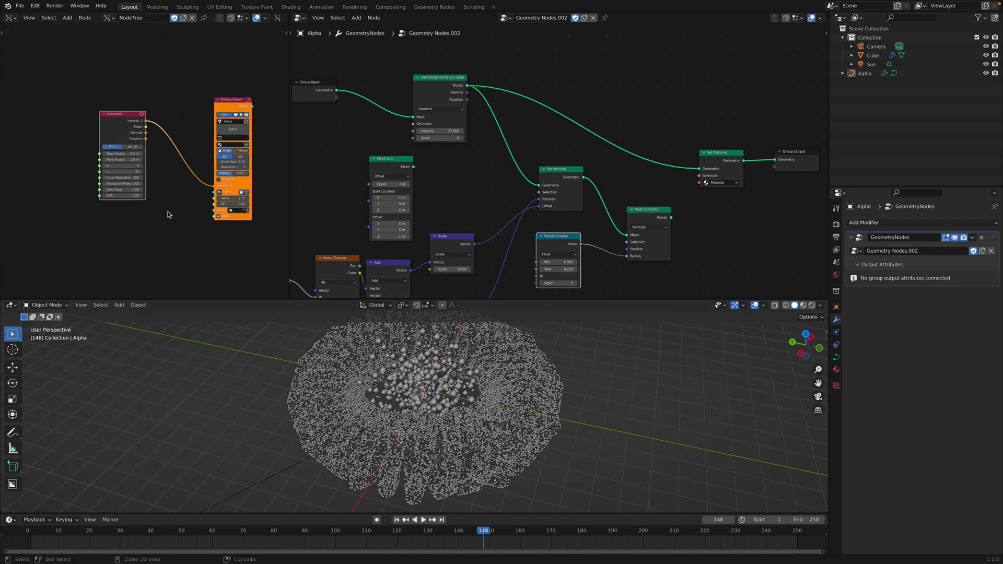
key(ctrl+s)
drag(122, 152, 123, 182)
text(12)
key(Return)
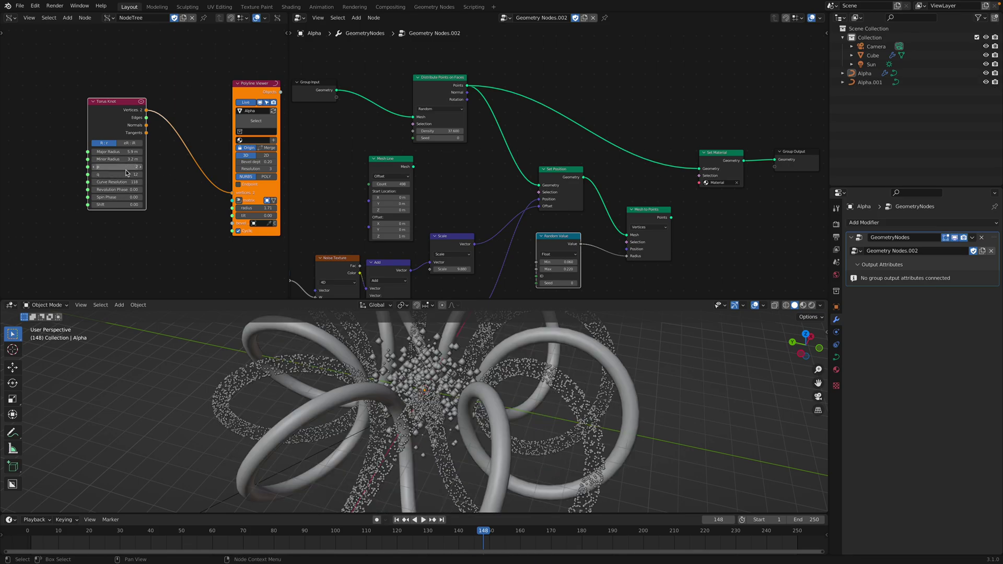
Thicken the knot tubes by setting the Polyline Viewer's radius to 4.17.
mouse_move(251, 208)
mouse_down()
mouse_move(269, 209)
mouse_move(257, 209)
mouse_up()
scroll(495, 349, down, 2)
middle_drag(495, 349, 514, 385)
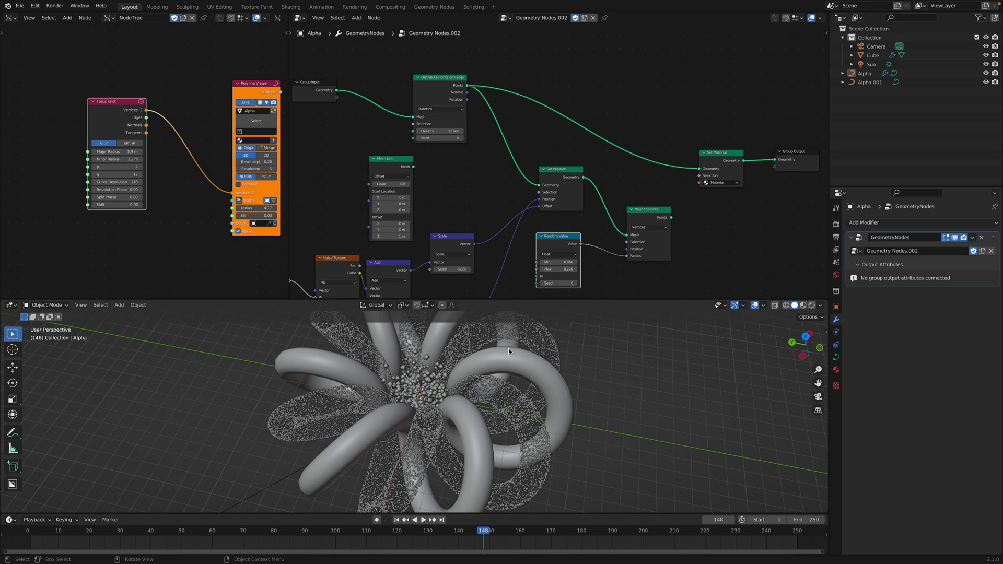
Select the second torus knot curve, Alpha.001, and give it a Geometry Nodes modifier using the Geometry Nodes.002 group.
click(550, 376)
click(521, 380)
click(539, 385)
click(529, 386)
click(529, 387)
click(532, 371)
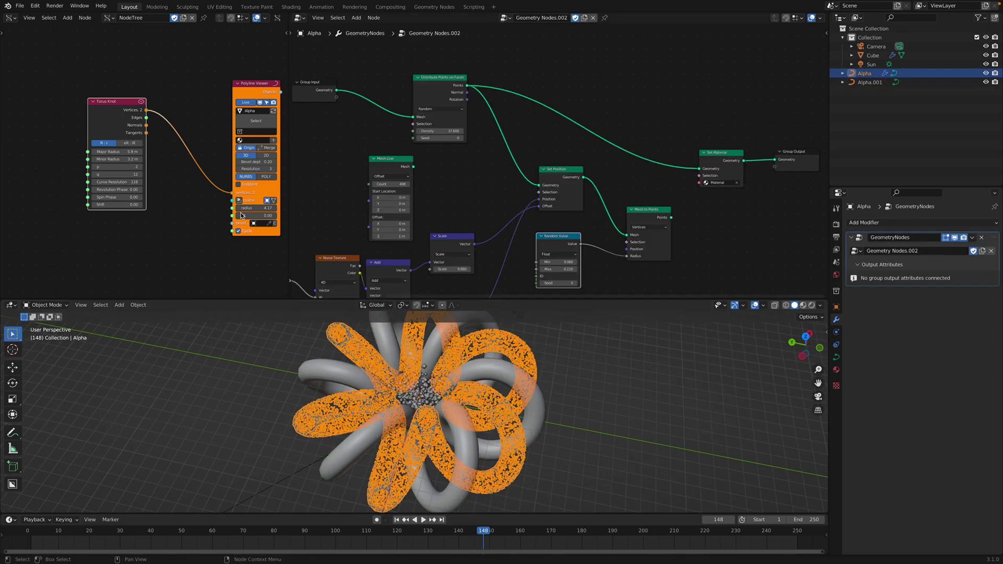
middle_drag(203, 195, 178, 198)
click(546, 386)
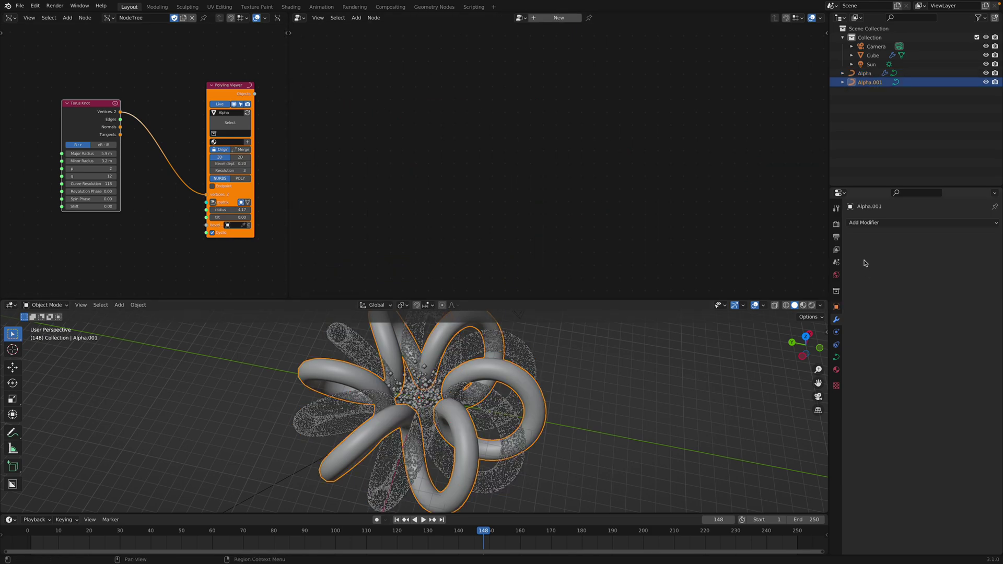
click(867, 223)
click(850, 297)
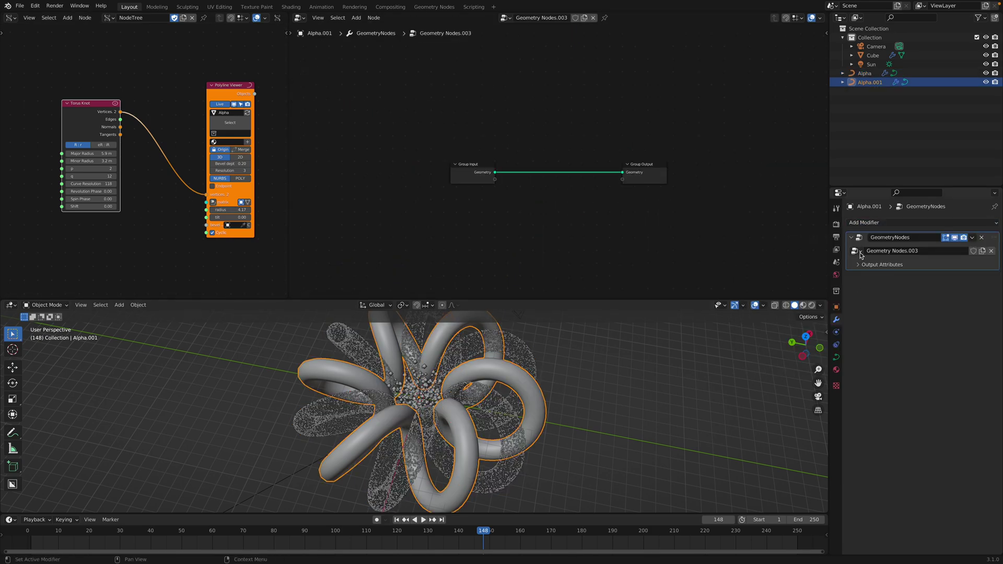
click(859, 253)
click(888, 277)
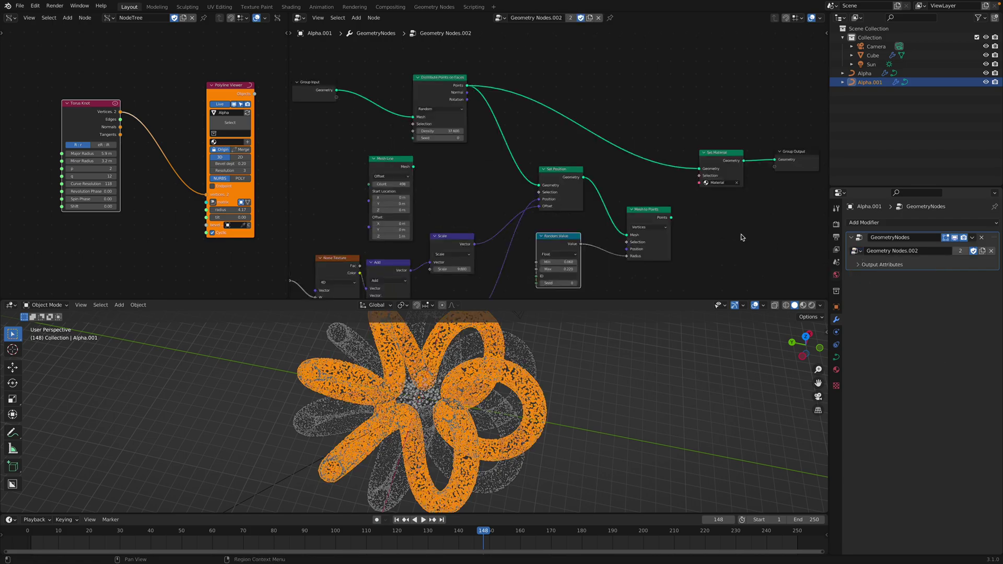
Save the file and set the Distribute Points on Faces node's Seed to 96.
click(618, 368)
key(ctrl+s)
drag(449, 138, 499, 138)
middle_drag(478, 181, 448, 156)
scroll(419, 151, down, 1)
drag(553, 152, 552, 146)
drag(447, 65, 449, 69)
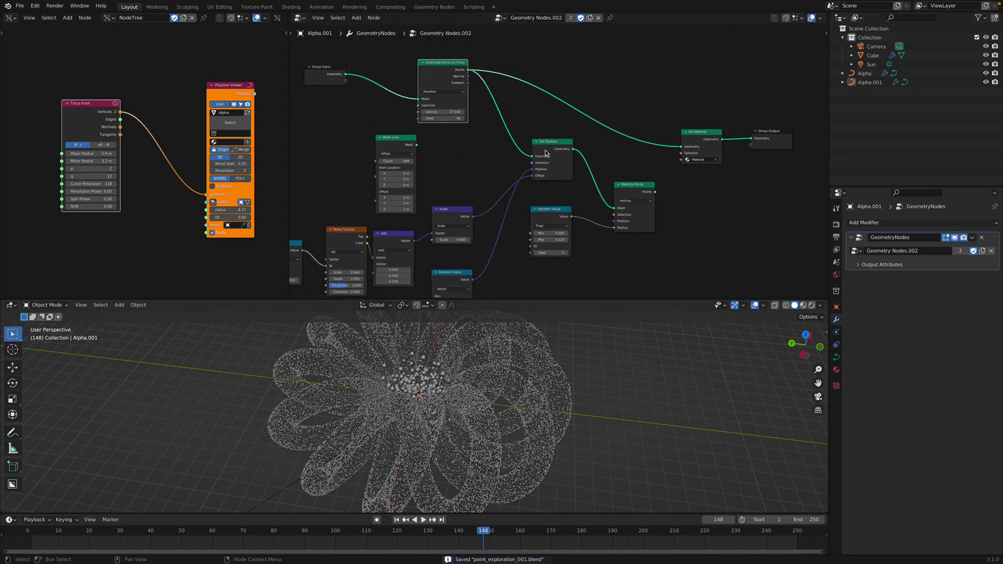
Link the Set Position node's Geometry output to Set Material in place of the direct Points link.
middle_drag(576, 157, 578, 153)
drag(638, 186, 634, 182)
scroll(605, 160, up, 1)
drag(572, 145, 594, 146)
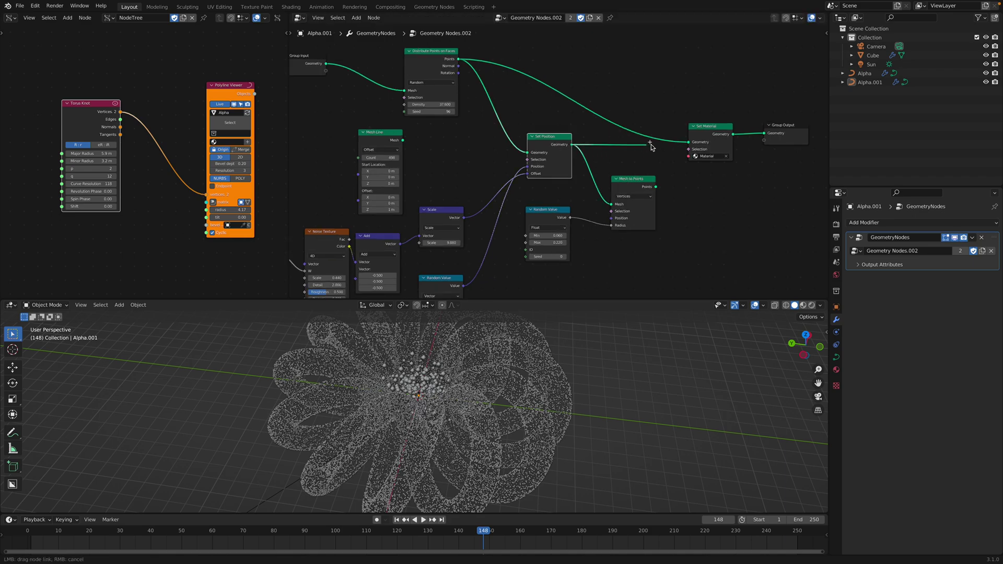
drag(688, 146, 687, 146)
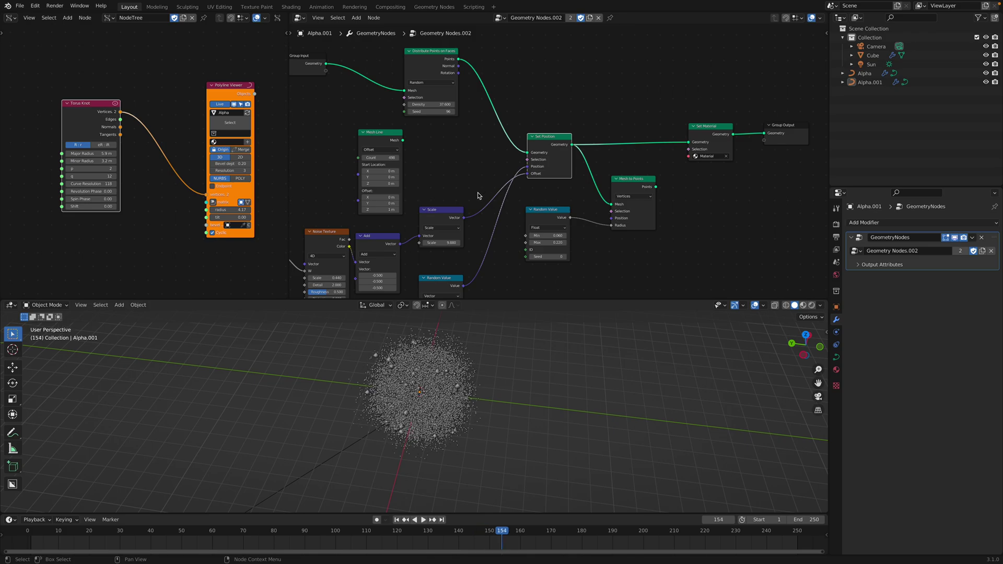
Disconnect the vector Random Value from Set Position's Position input and play the animation to check the noise offset.
middle_drag(511, 179, 537, 157)
drag(552, 146, 524, 152)
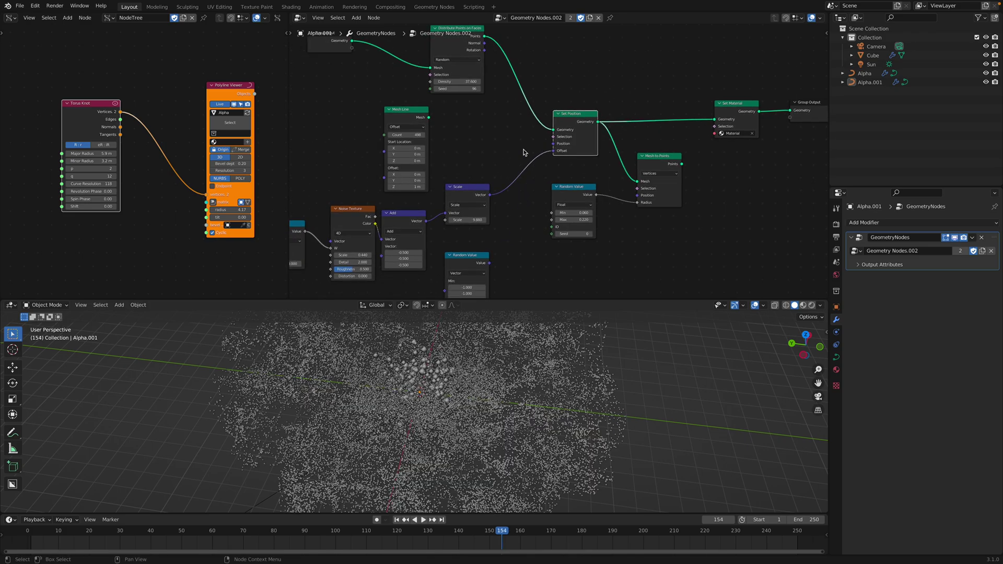
key(space)
middle_drag(579, 407, 546, 397)
key(space)
Line up the Scene Time, Add, Noise Texture and Scale nodes beside Set Position, and set the Scale factor to 3.280.
middle_drag(445, 203, 494, 186)
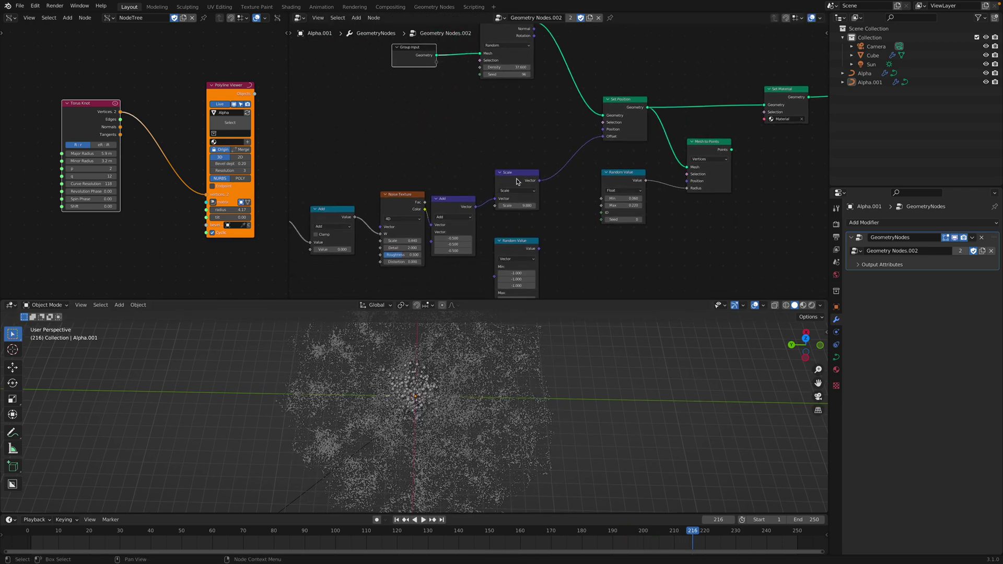
drag(516, 178, 552, 138)
drag(465, 202, 506, 158)
drag(404, 197, 428, 158)
middle_drag(392, 169, 447, 154)
drag(392, 195, 418, 157)
drag(333, 199, 365, 161)
scroll(560, 163, up, 1)
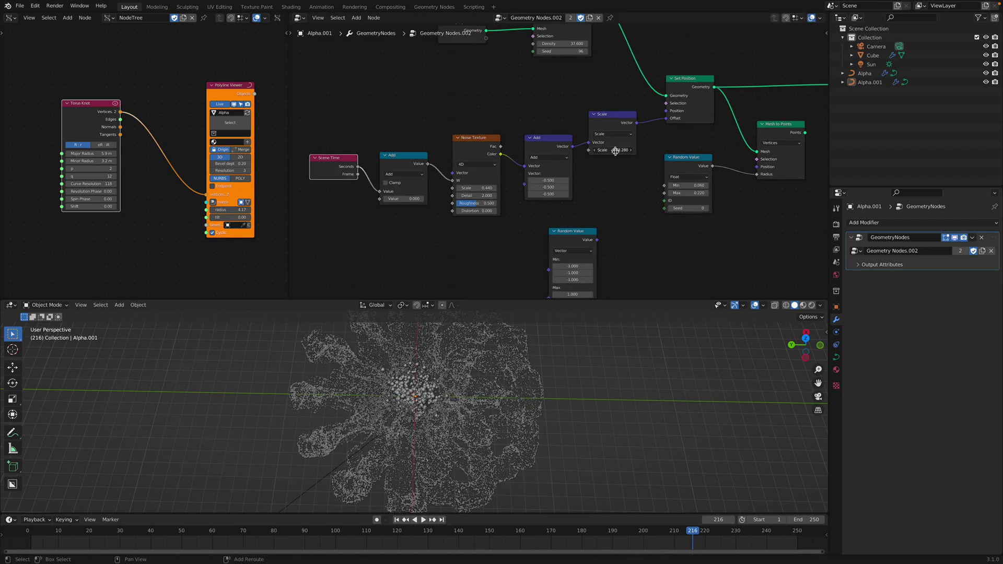
Play the animation in an enlarged 3D viewport to examine the noise-driven motion of the knot points.
middle_drag(553, 413, 596, 394)
key(space)
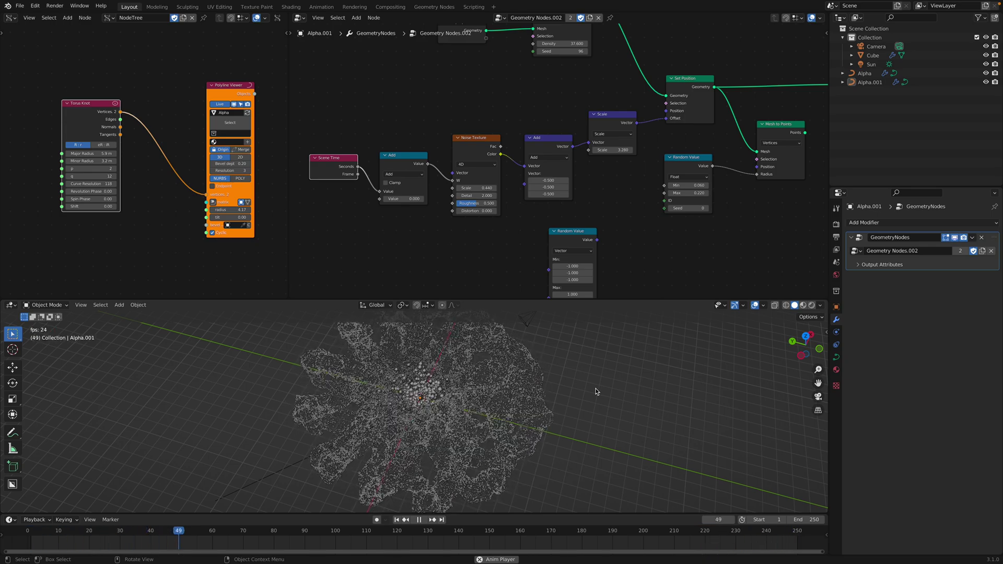
drag(573, 299, 570, 187)
scroll(569, 267, up, 1)
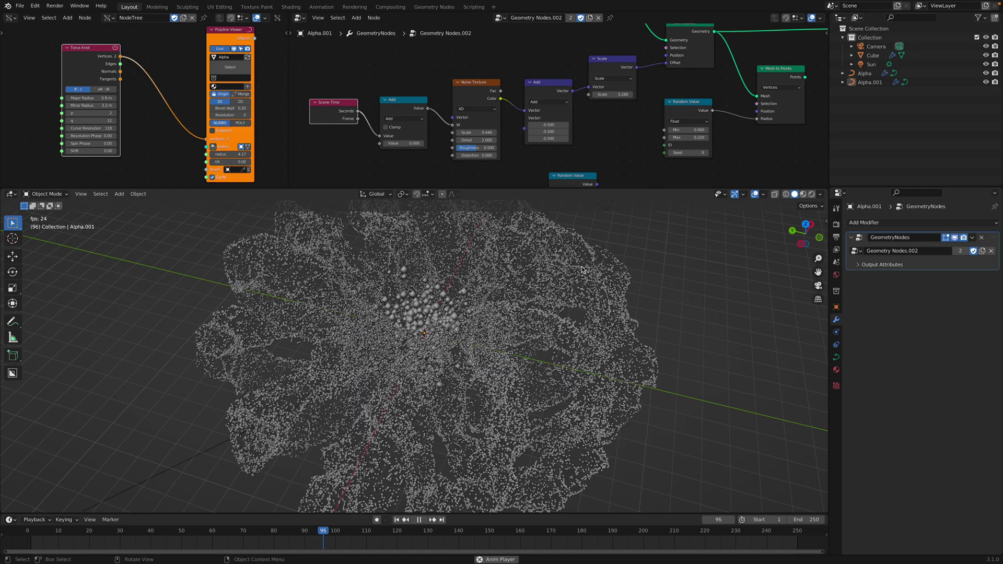
Save the file and play the animation to watch the noise-driven motion of the knot points.
key(space)
key(ctrl+s)
key(space)
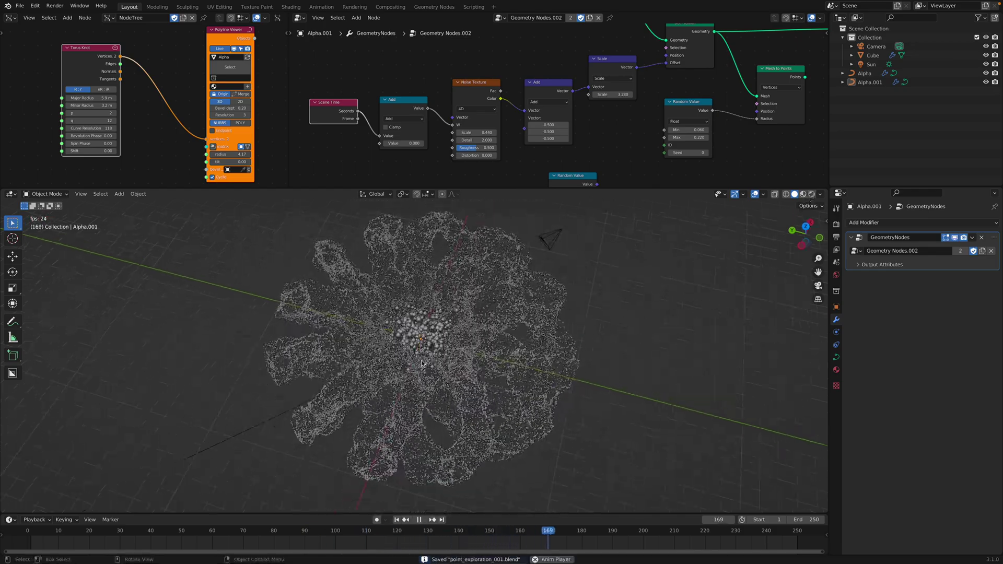
key(space)
Inspect the Distribute Points on Faces settings and replay the point animation from another viewing angle.
middle_drag(465, 333, 473, 336)
ctrl+middle_drag(474, 78, 431, 114)
scroll(434, 115, up, 4)
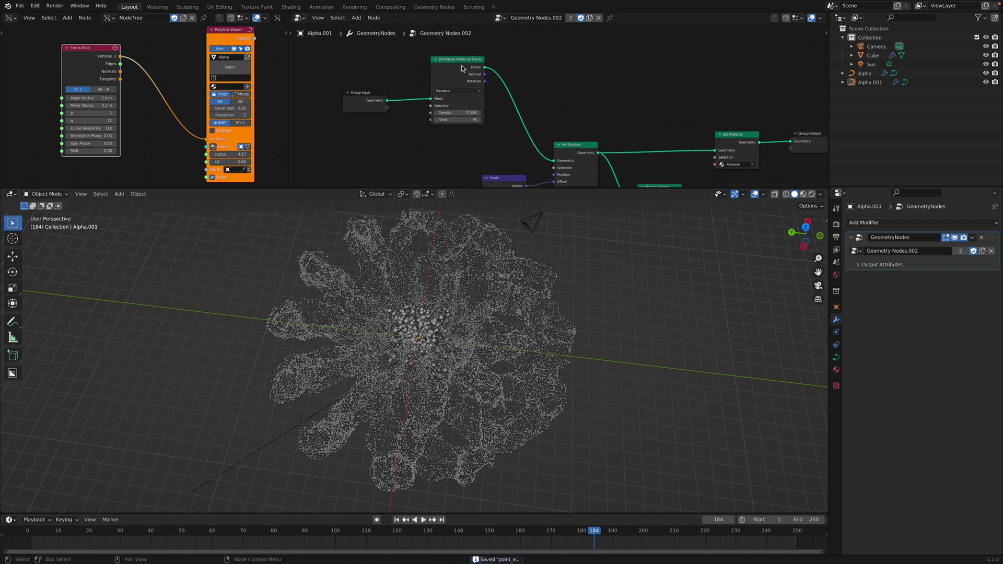
scroll(476, 74, up, 2)
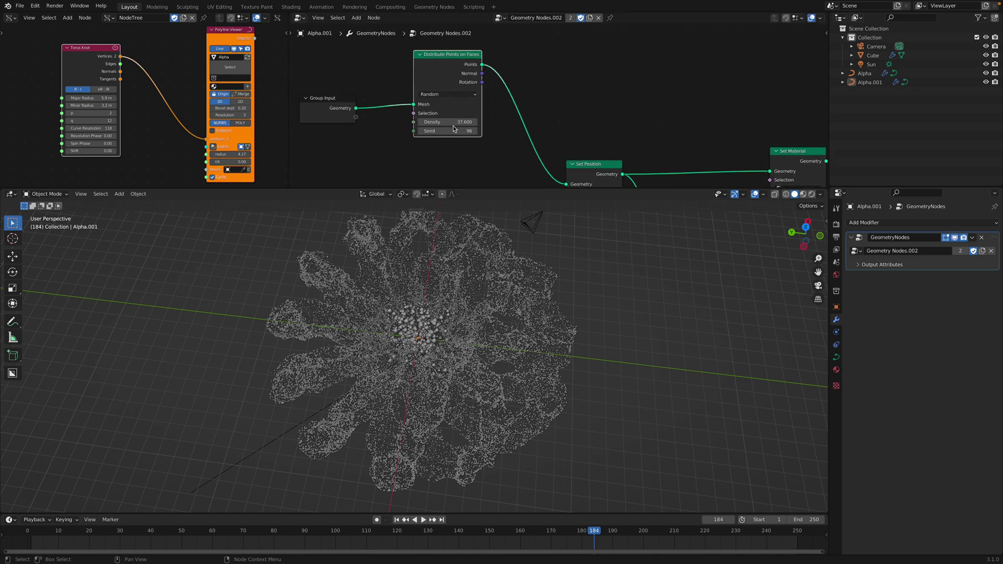
middle_drag(496, 292, 533, 347)
key(space)
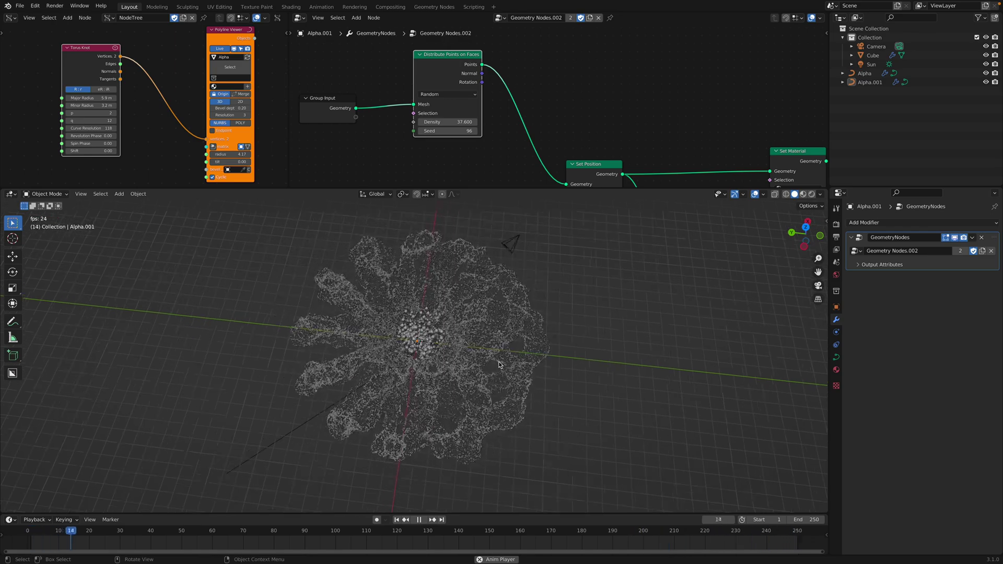
key(space)
Duplicate the Torus Knot and Polyline Viewer nodes and place the copies below the originals.
scroll(498, 364, down, 1)
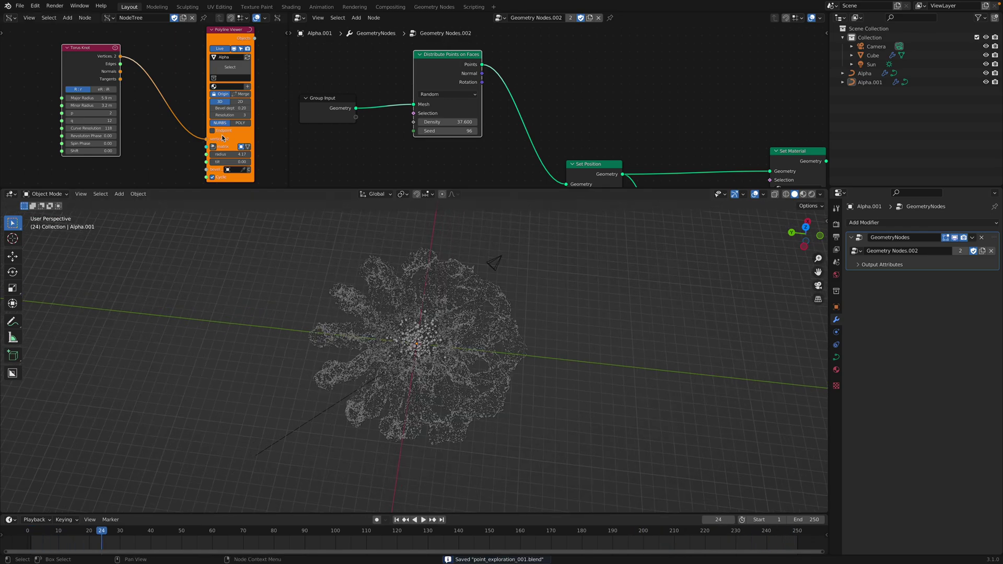
scroll(177, 98, down, 2)
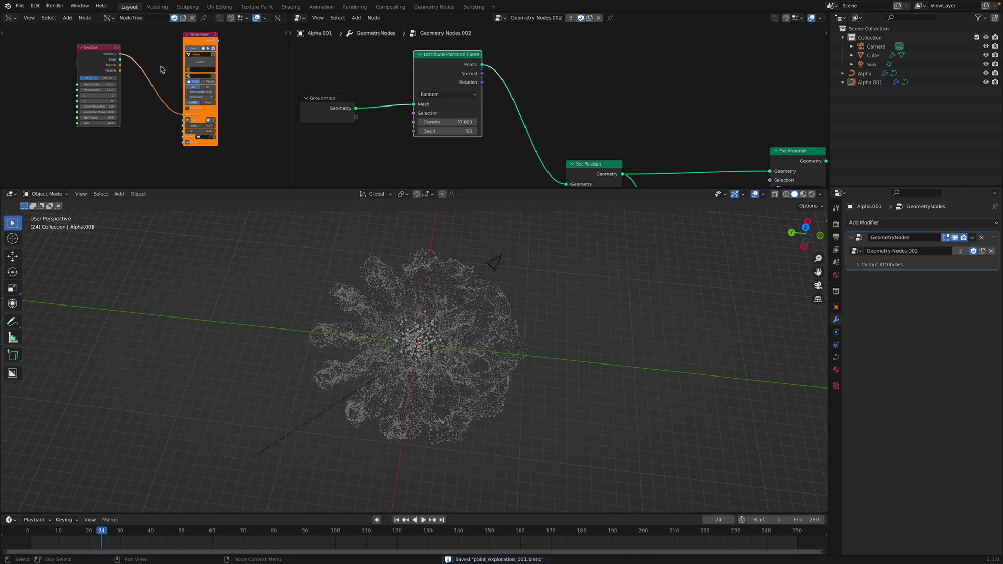
key(shift+d)
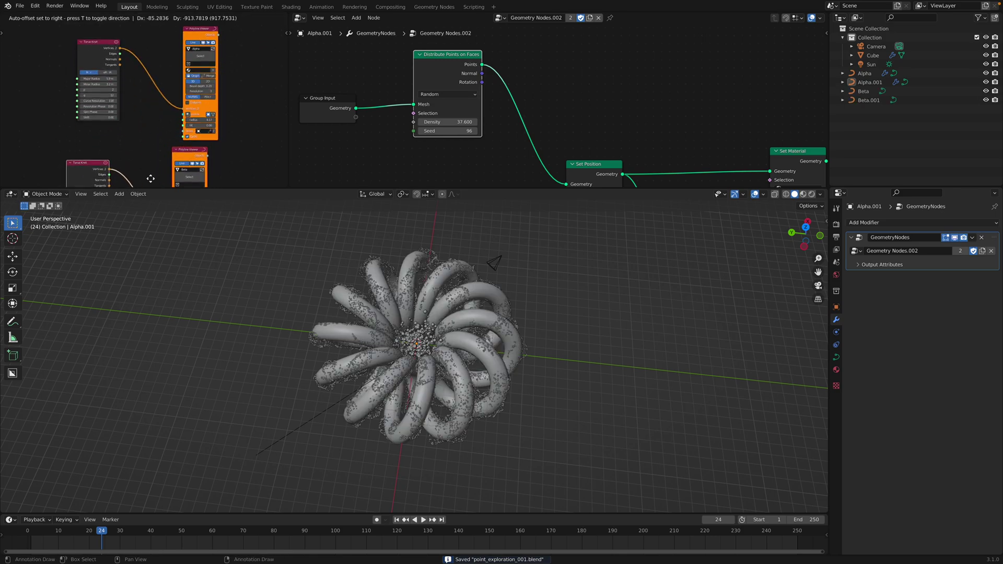
click(150, 178)
middle_drag(146, 129, 147, 40)
scroll(148, 41, up, 1)
scroll(120, 98, up, 1)
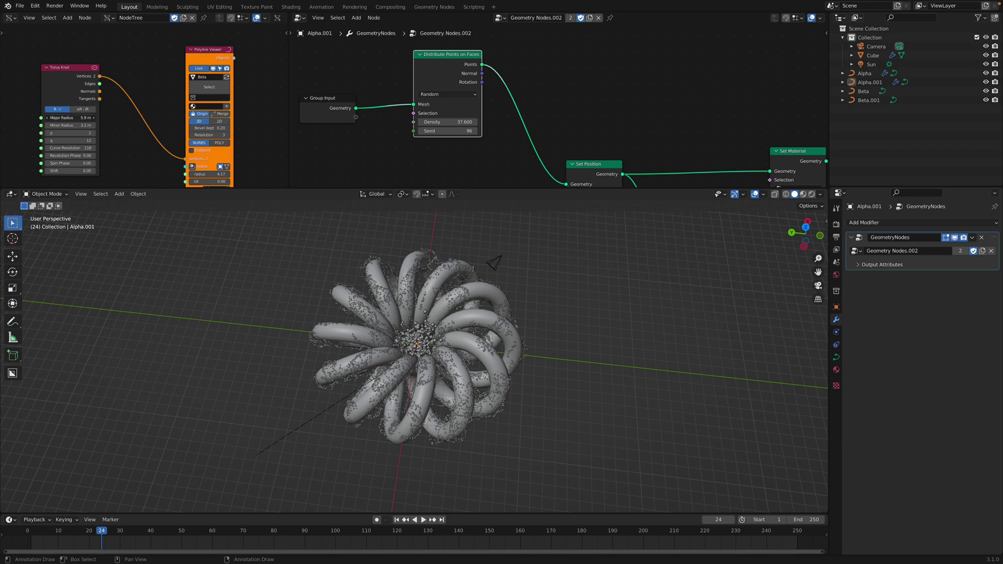
Set the duplicated Torus Knot's Major Radius to 15 m and Minor Radius to 2.4 m, and save the file.
drag(78, 117, 105, 118)
middle_drag(455, 313, 451, 315)
key(ctrl+s)
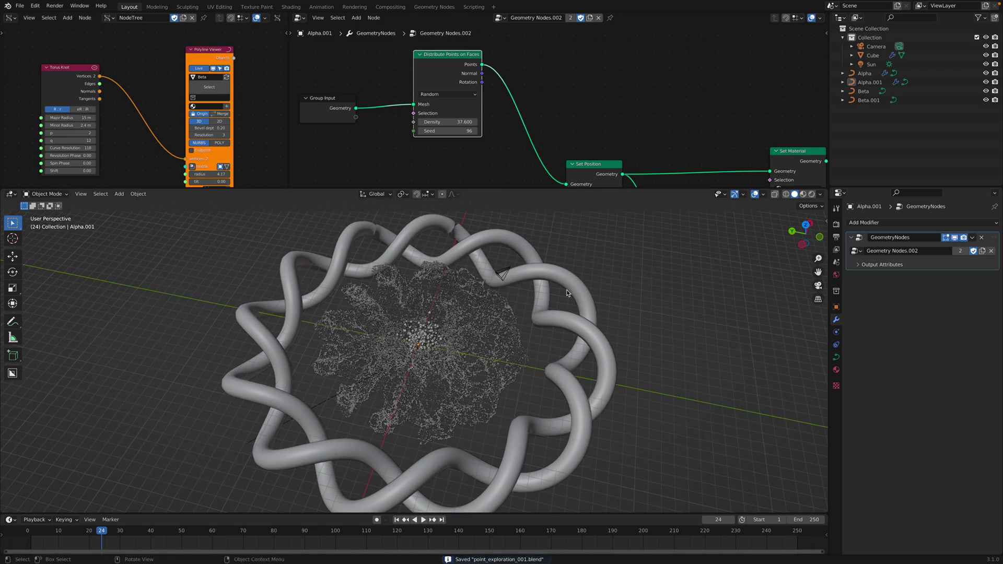
Turn the outer knot into a single tightly coiled ring with p 1, Minor Radius 4.1 m and higher q and Curve Resolution, and select Beta.
click(588, 307)
click(583, 331)
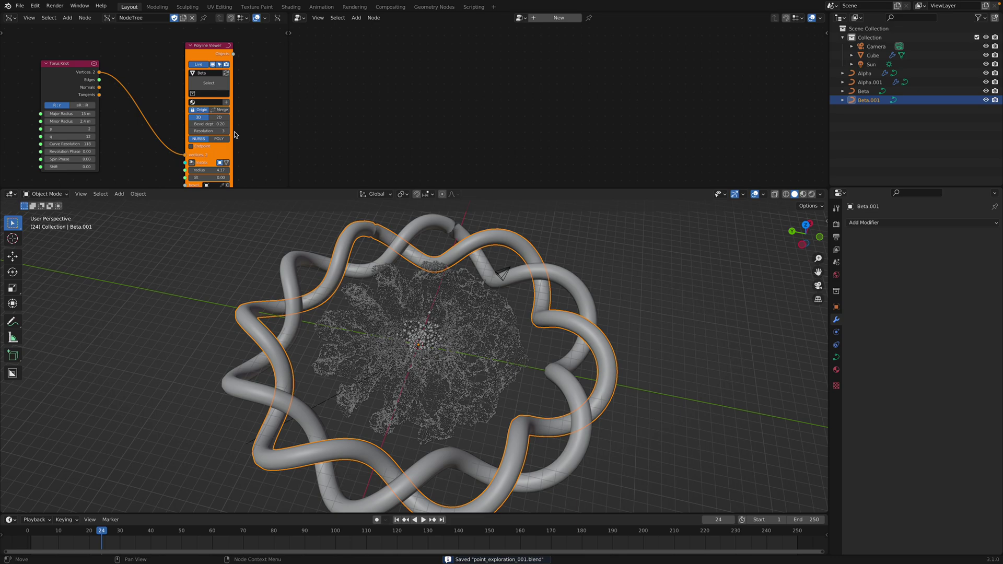
click(48, 131)
drag(65, 121, 97, 121)
middle_drag(114, 132, 115, 131)
drag(69, 142, 97, 142)
middle_drag(574, 327, 564, 329)
click(564, 329)
Append the GM Fill Volume node tree from chocolate_lion_003.blend.
scroll(564, 329, down, 2)
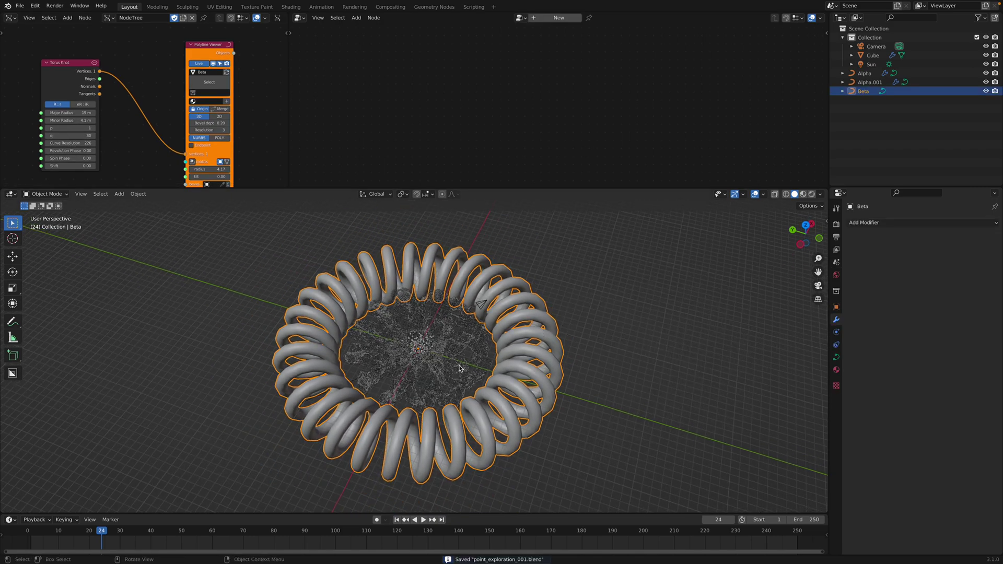
scroll(453, 313, up, 2)
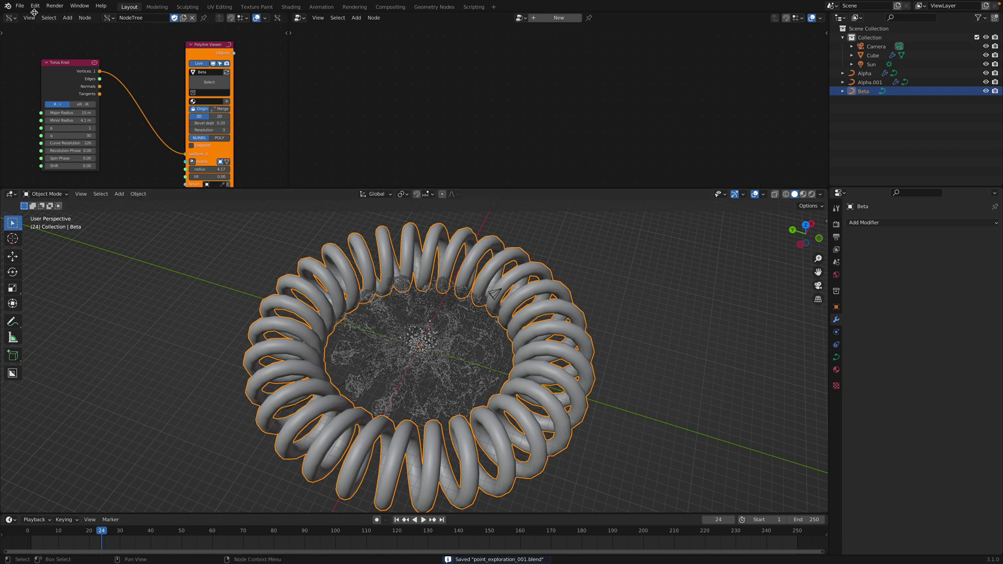
click(20, 5)
click(38, 105)
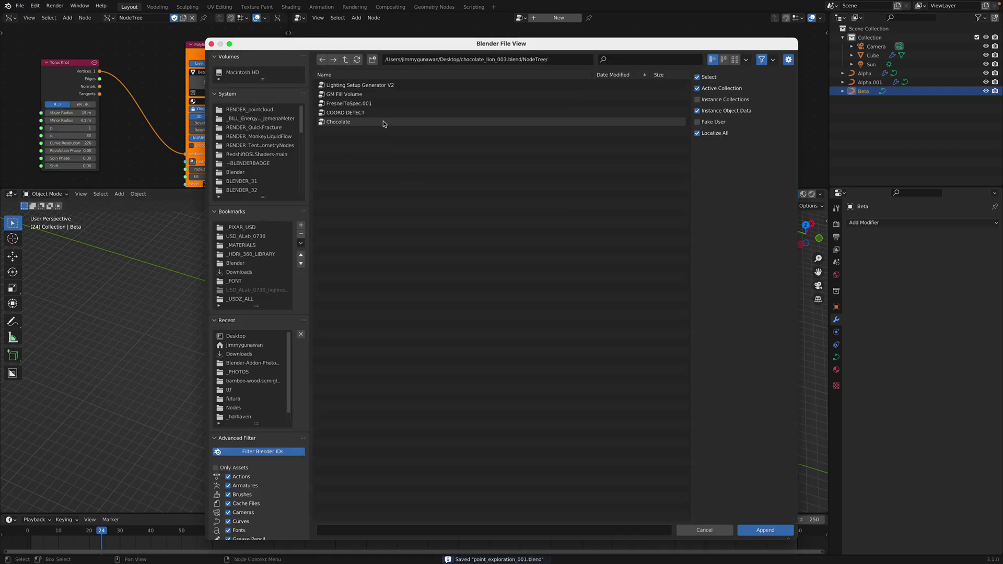
click(356, 95)
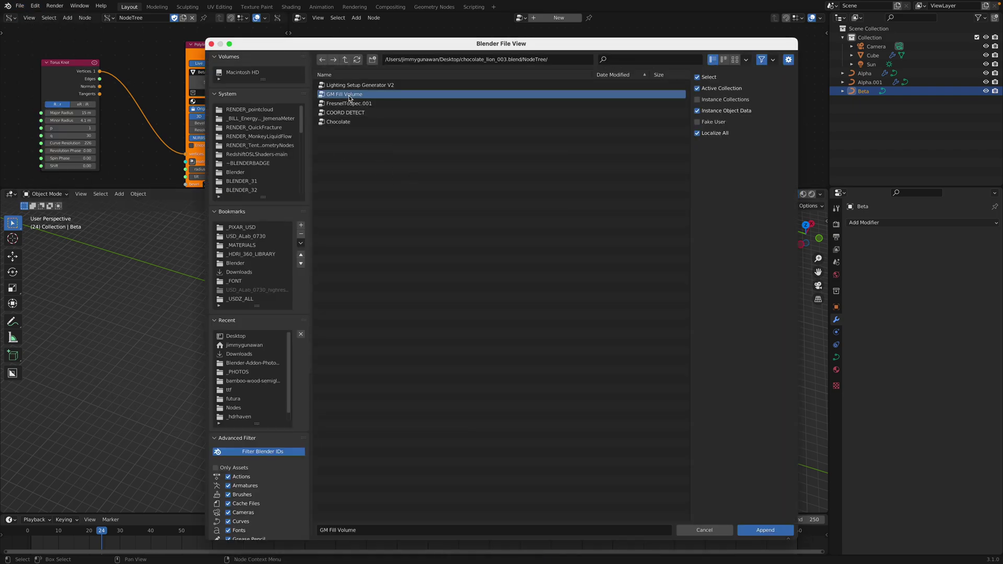
click(765, 530)
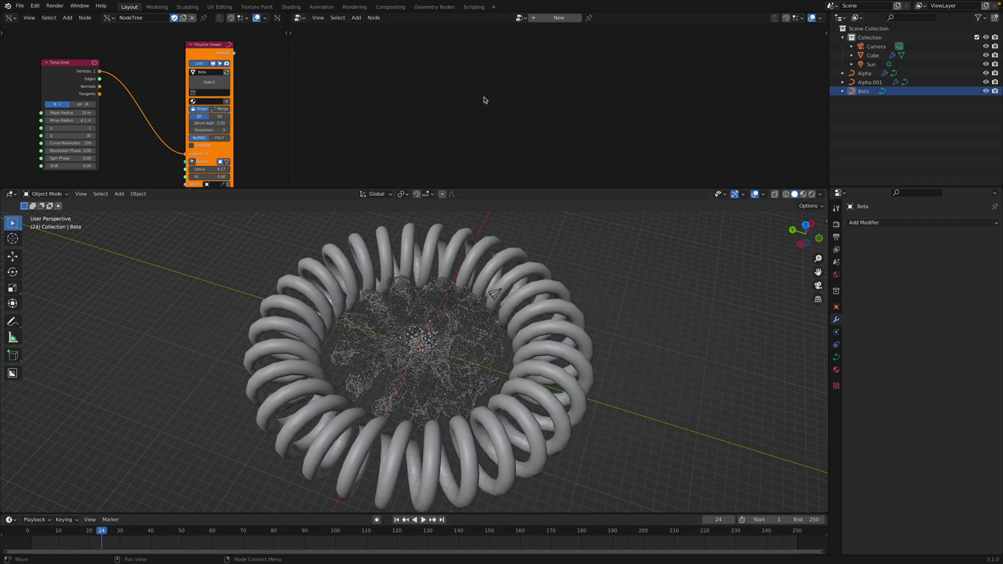
Add a Geometry Nodes modifier to the Beta curve and assign it the GM Fill Volume node group.
click(543, 294)
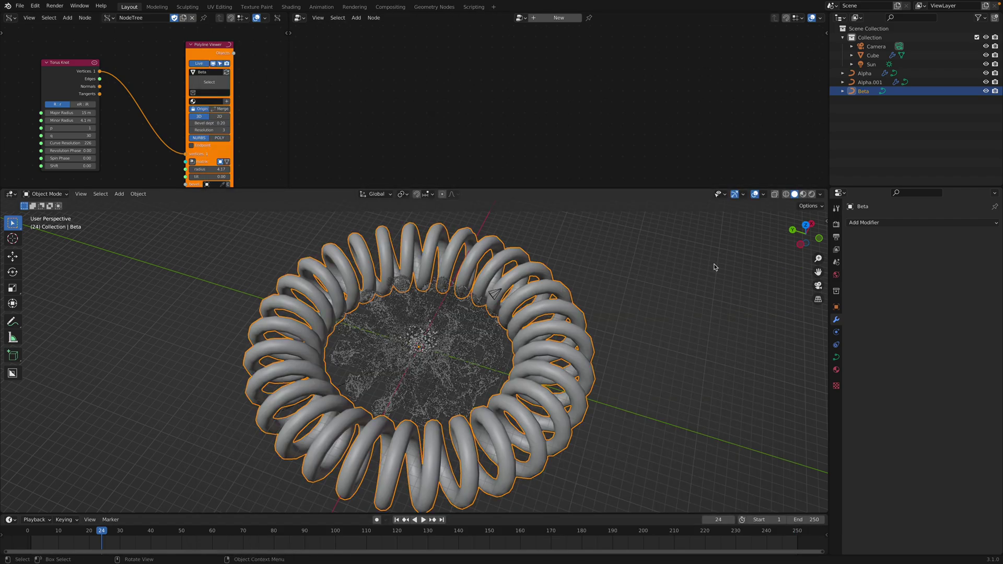
click(869, 223)
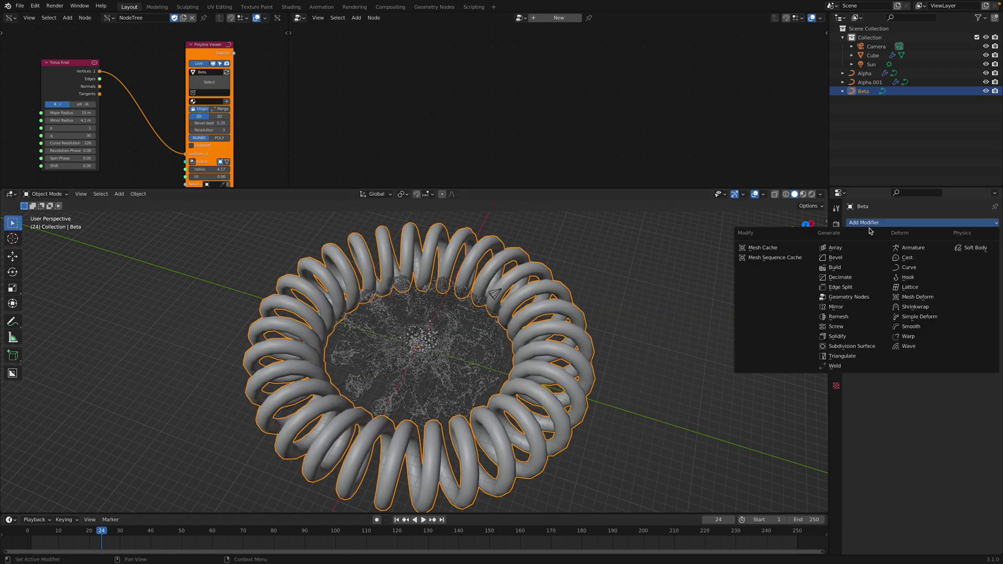
click(863, 297)
click(861, 252)
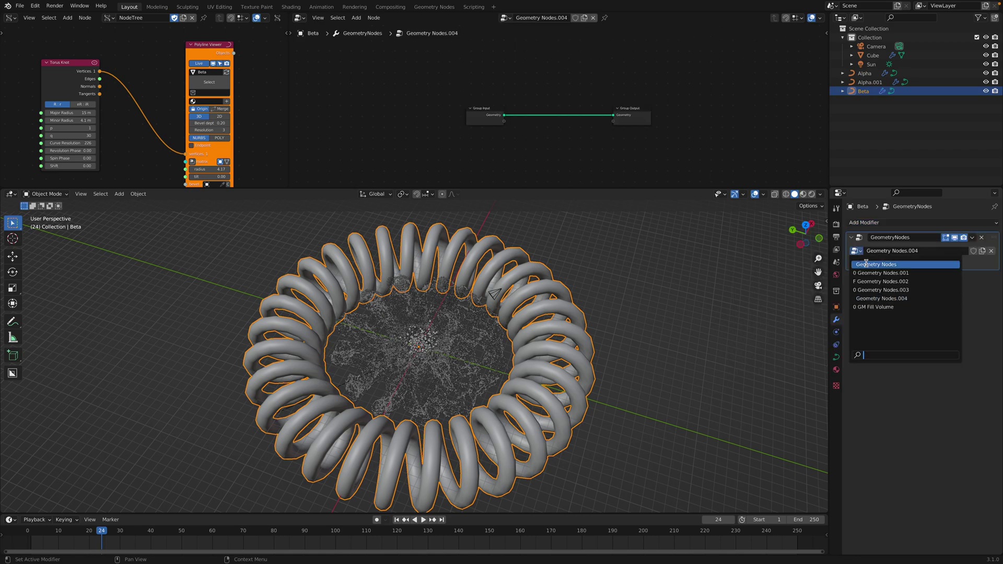
click(886, 307)
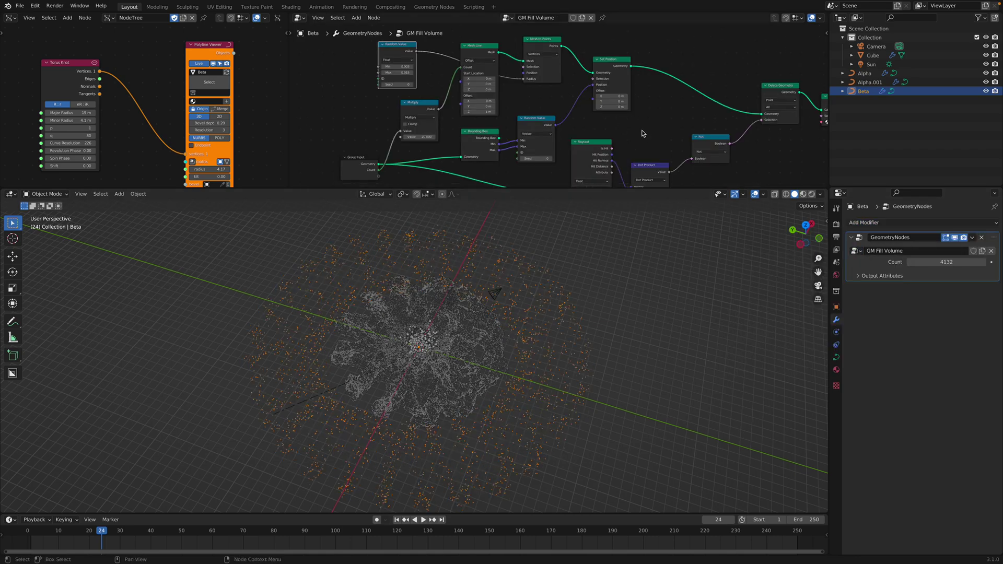
Enlarge the node editor and spread out the float Random Value, Mesh Line, Mesh to Points and Multiply nodes of GM Fill Volume.
key(ctrl+alt+space)
middle_drag(590, 194, 523, 146)
scroll(525, 145, down, 5)
scroll(506, 167, up, 2)
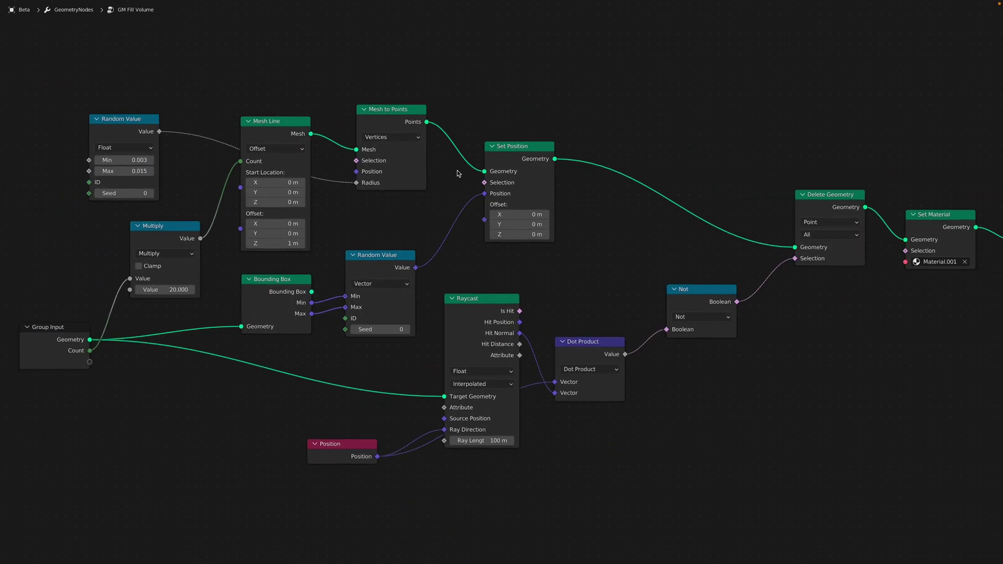
drag(111, 129, 159, 113)
drag(274, 121, 264, 151)
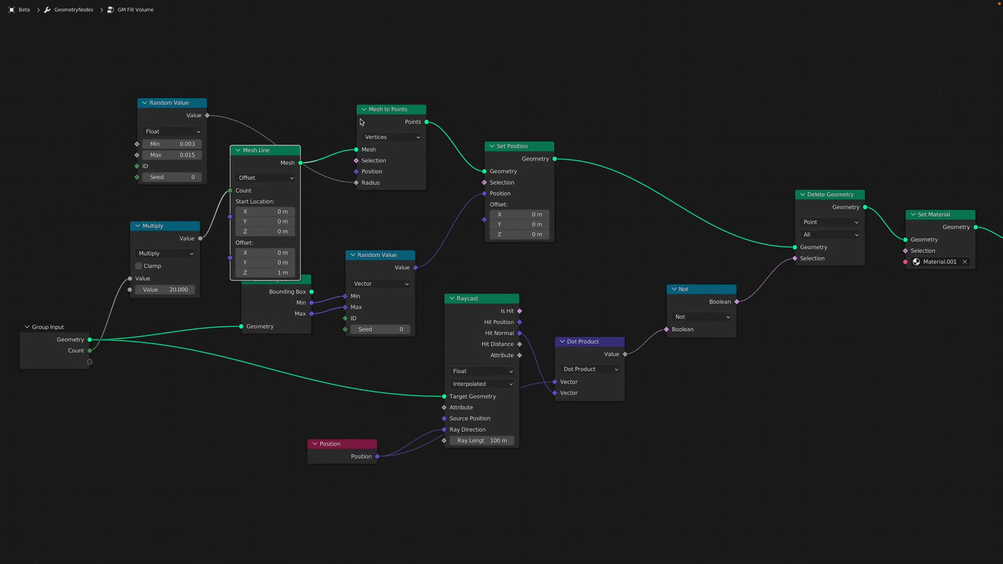
drag(360, 118, 366, 97)
drag(161, 105, 246, 49)
middle_drag(275, 122, 262, 99)
drag(149, 202, 135, 195)
Reposition the Bounding Box and vector Random Value nodes, and set the vector Random Value's Seed to 124.
middle_drag(252, 268, 259, 267)
drag(259, 270, 258, 277)
scroll(271, 277, down, 3)
drag(132, 314, 111, 318)
drag(308, 284, 300, 293)
scroll(394, 223, down, 1)
drag(410, 252, 408, 258)
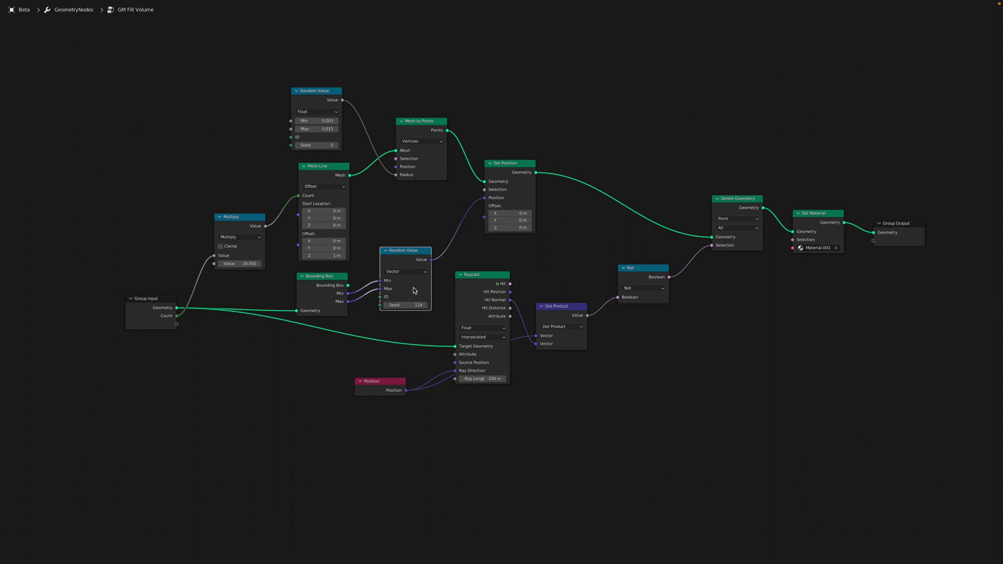
drag(413, 259, 423, 251)
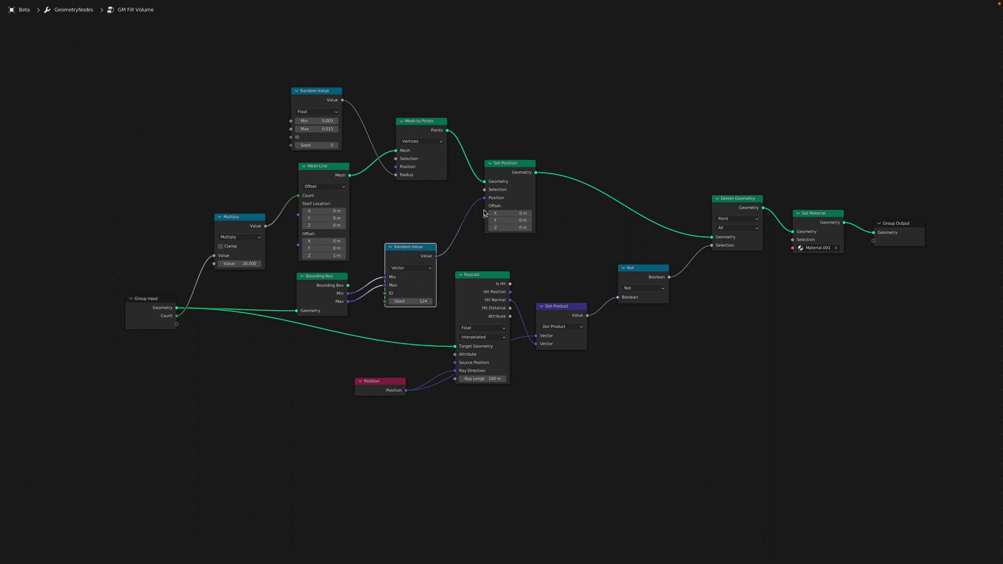
Adjust the placement of the Raycast and Not nodes, select Delete Geometry and restore the normal editor layout.
middle_drag(477, 217, 466, 204)
drag(483, 277, 551, 303)
drag(628, 272, 633, 273)
click(723, 194)
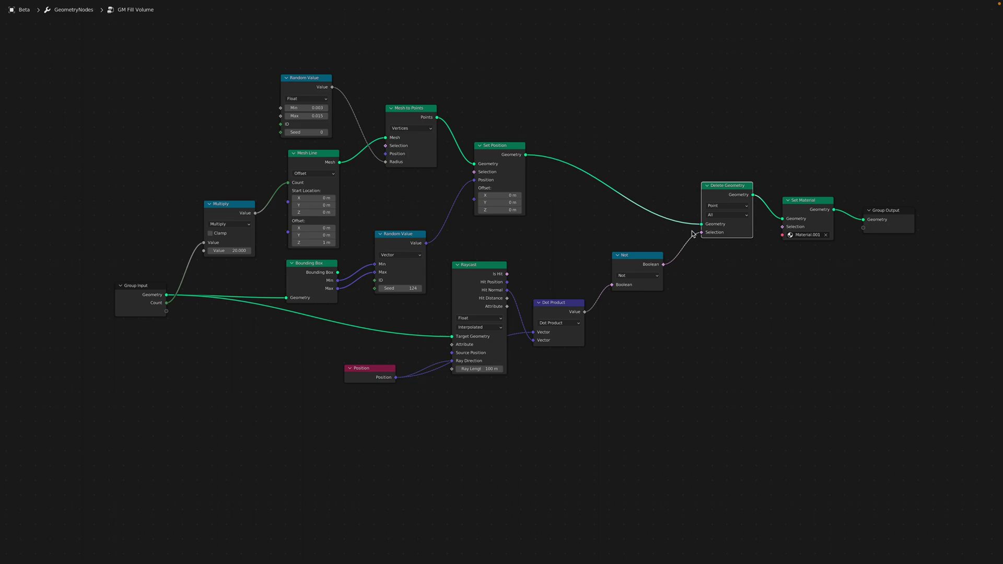
key(ctrl+space)
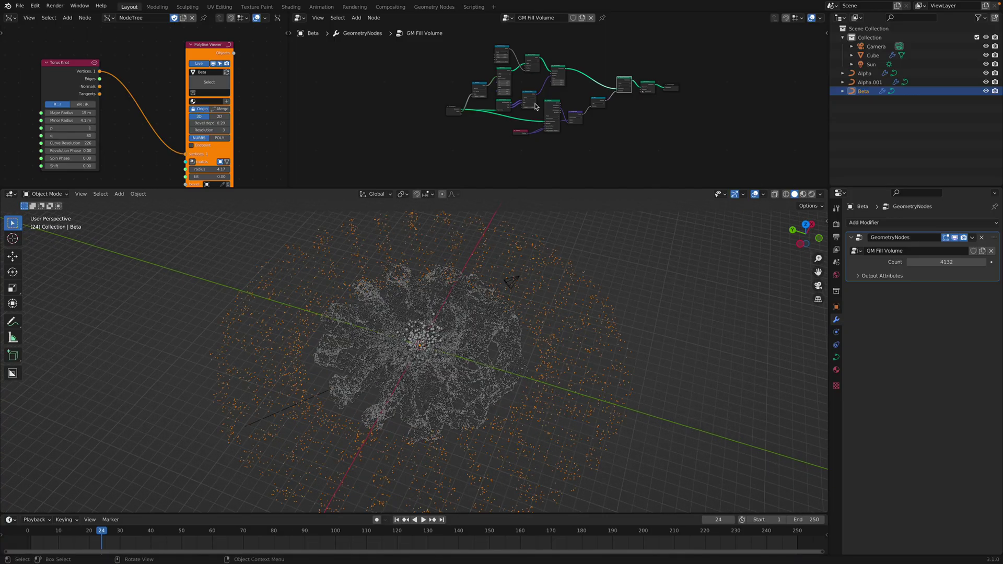
Set the GM Fill Volume modifier's Count on Beta to 10000.
click(941, 260)
text(12000)
key(Return)
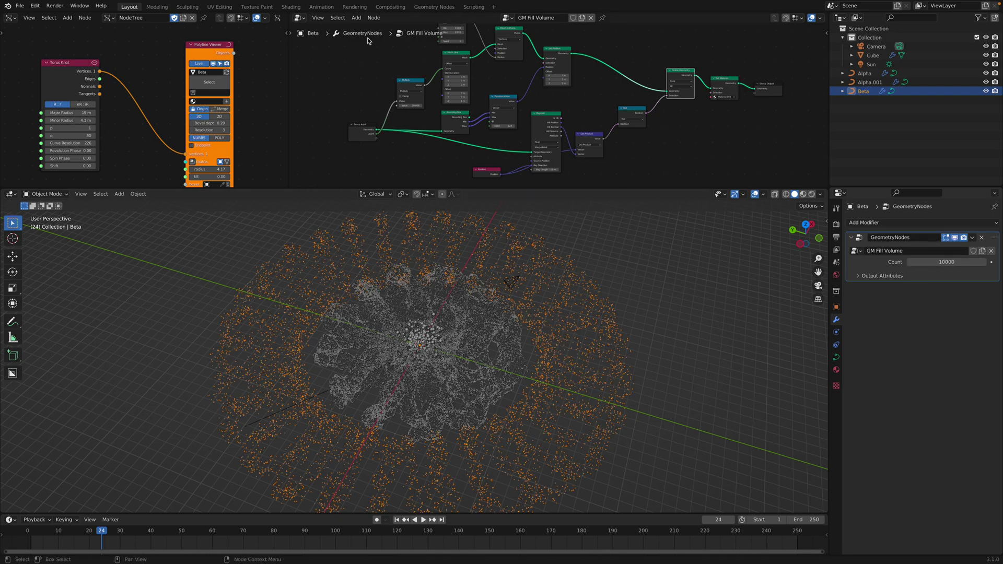
Raise the Multiply node's Value to 228.8 and inspect the denser points in the coiled ring.
scroll(537, 38, up, 5)
drag(351, 137, 412, 137)
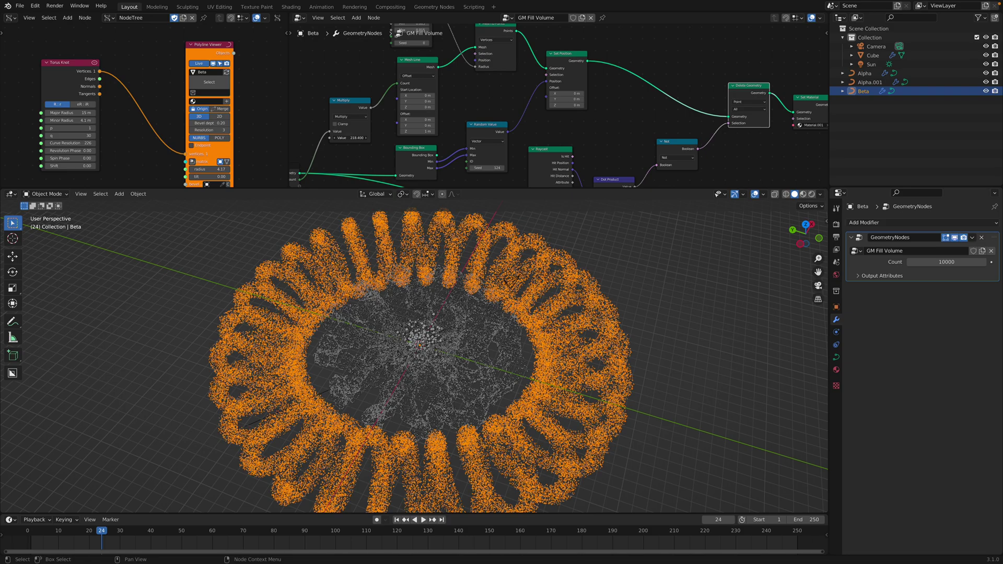
mouse_move(500, 310)
middle_down()
mouse_move(500, 280)
mouse_move(500, 295)
middle_up()
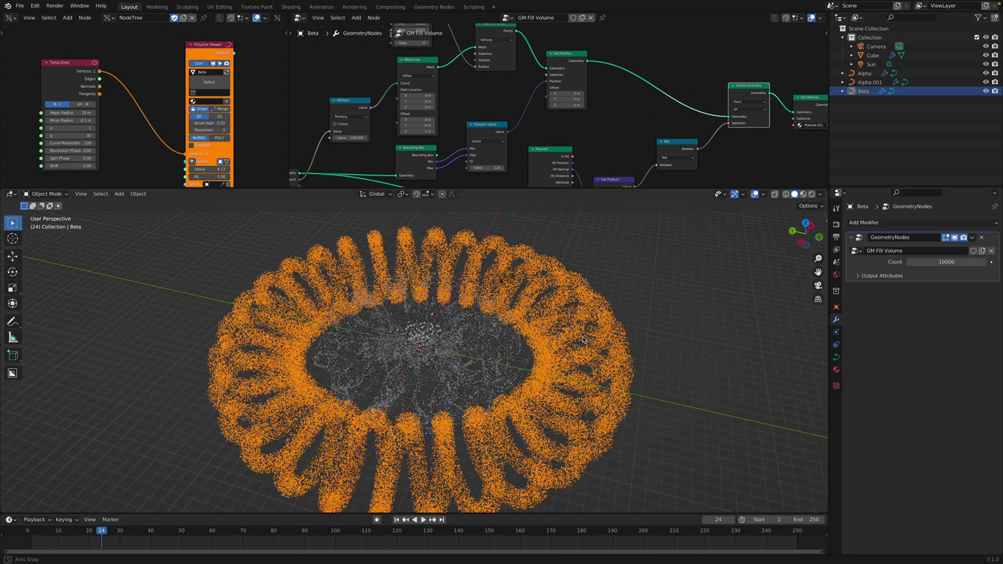
scroll(584, 340, up, 3)
shift+middle_drag(584, 346, 584, 306)
scroll(585, 306, down, 4)
scroll(546, 138, down, 2)
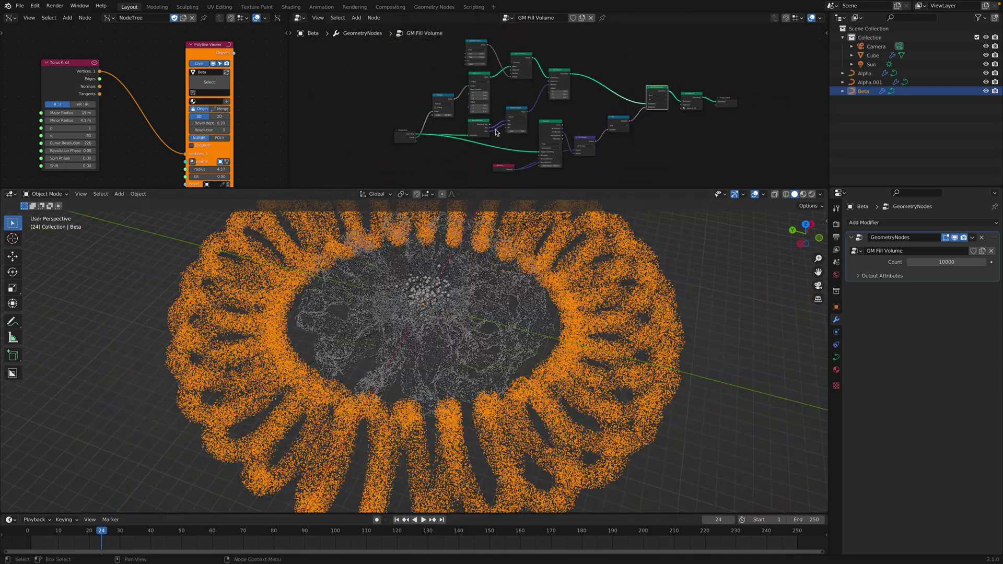
Space out the Raycast, Dot Product, Not and Position nodes in the enlarged node editor and restore the layout.
key(ctrl+alt+space)
scroll(530, 137, down, 3)
drag(375, 290, 386, 270)
drag(481, 328, 492, 316)
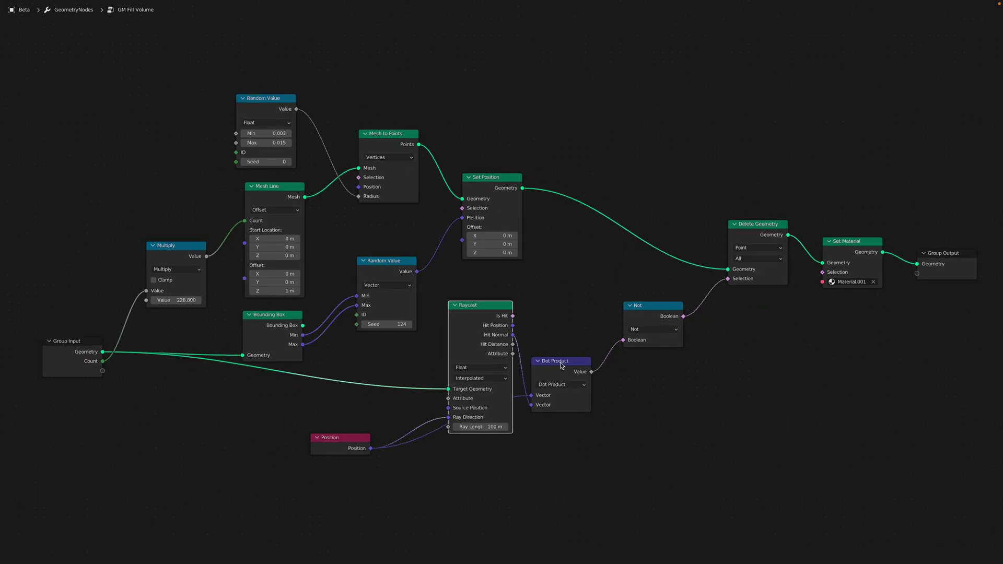
drag(558, 360, 568, 351)
drag(634, 320, 653, 321)
drag(346, 437, 368, 435)
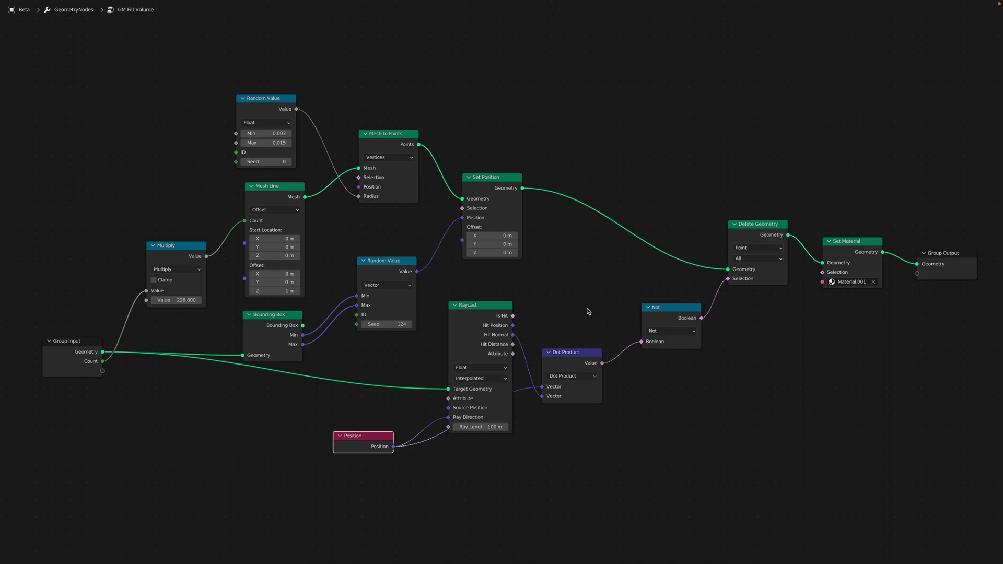
key(ctrl+alt+space)
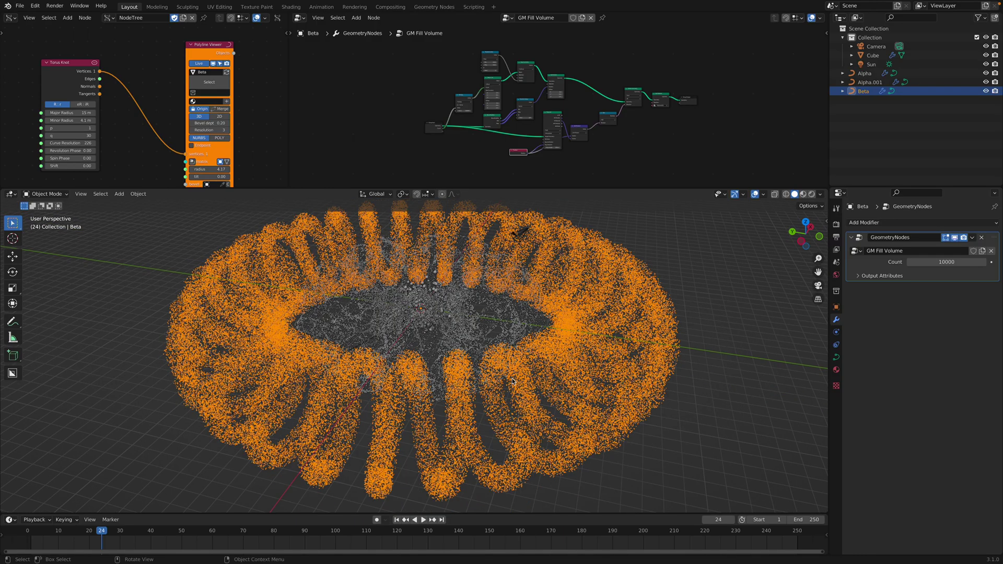
Change the Set Material node's material in GM Fill Volume to Material.
middle_drag(512, 381, 508, 418)
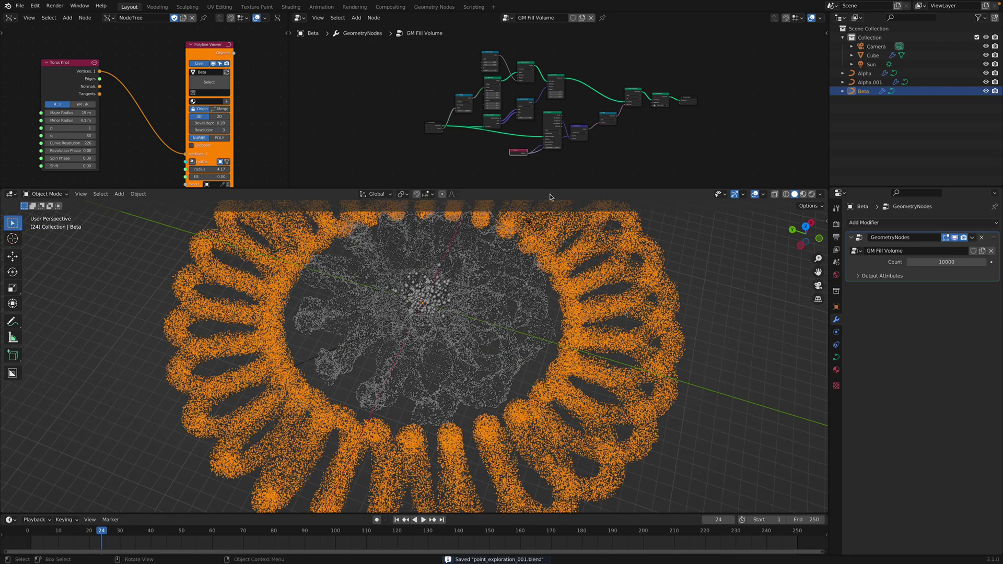
scroll(575, 154, up, 7)
click(599, 119)
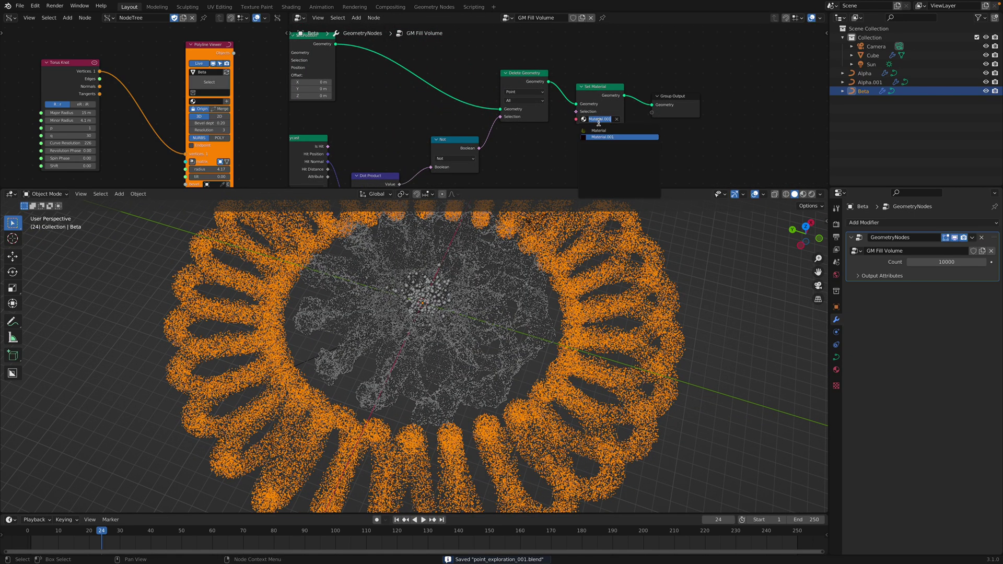
click(612, 130)
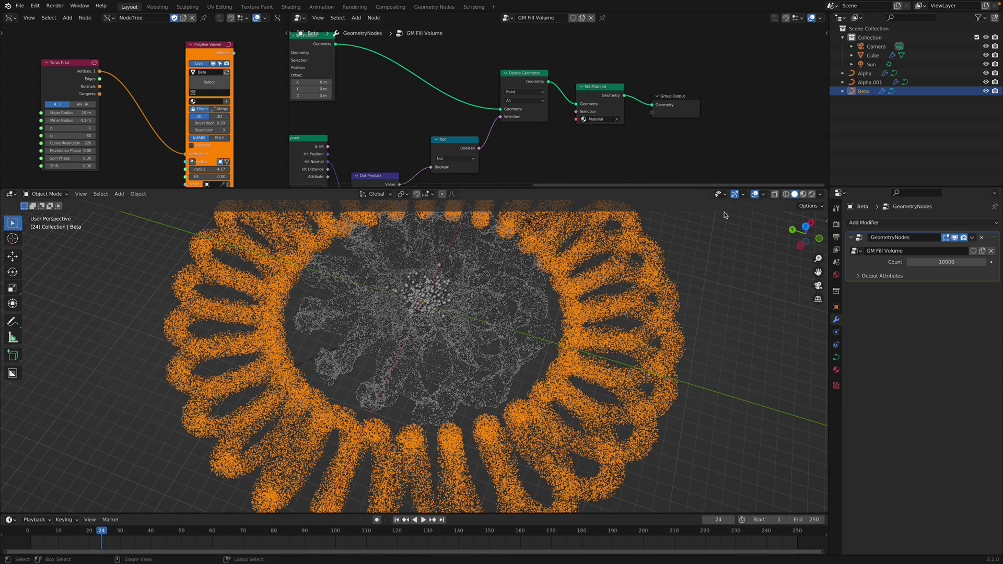
Preview the point clouds rendered and set the Set Material node's material in GM Fill Volume to Material.001.
click(812, 194)
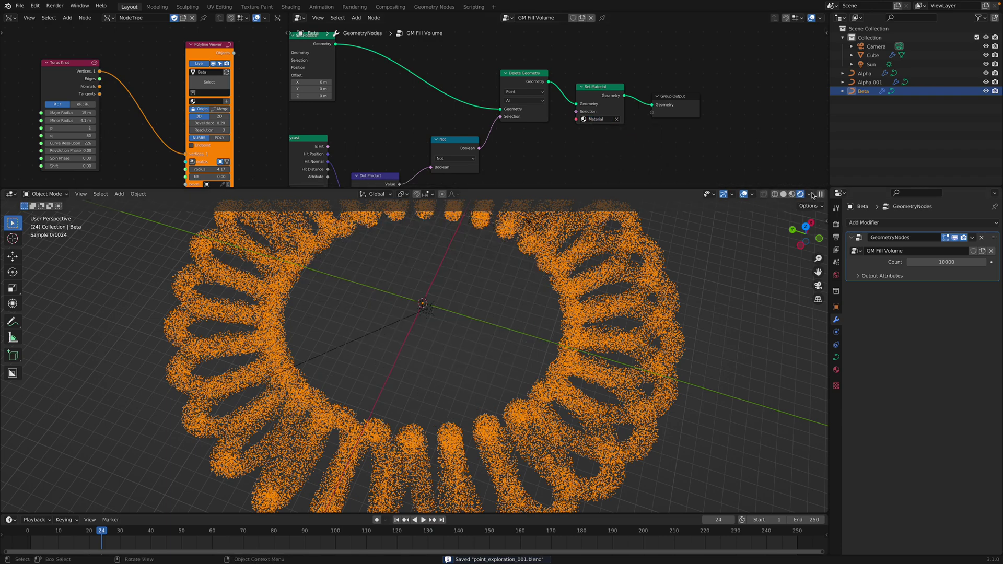
click(752, 233)
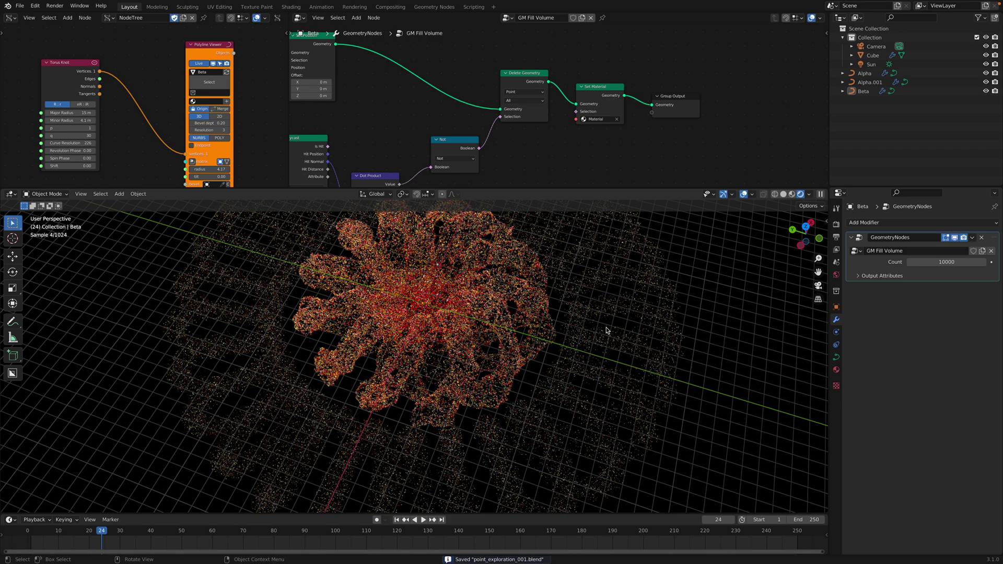
scroll(595, 112, up, 2)
click(589, 122)
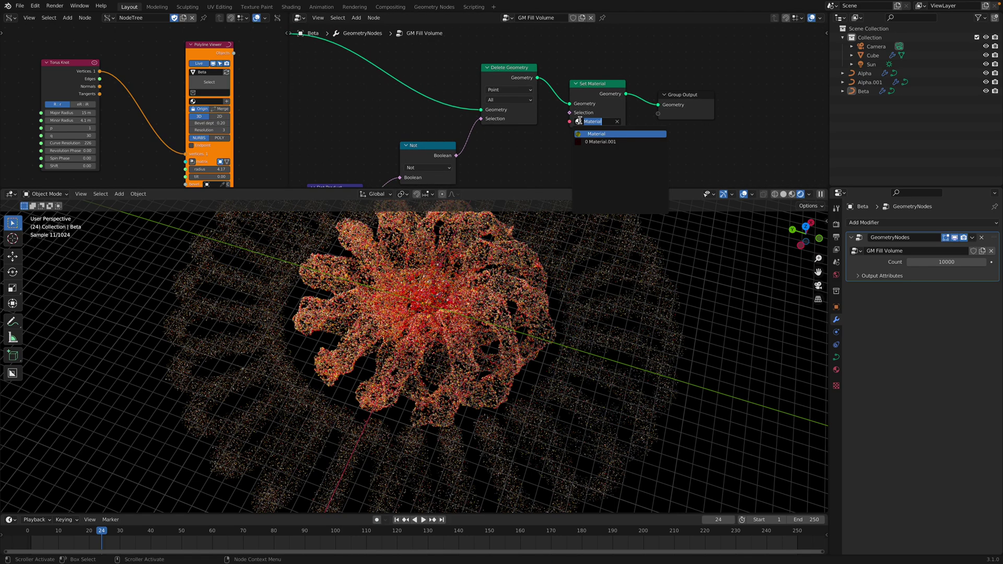
click(584, 142)
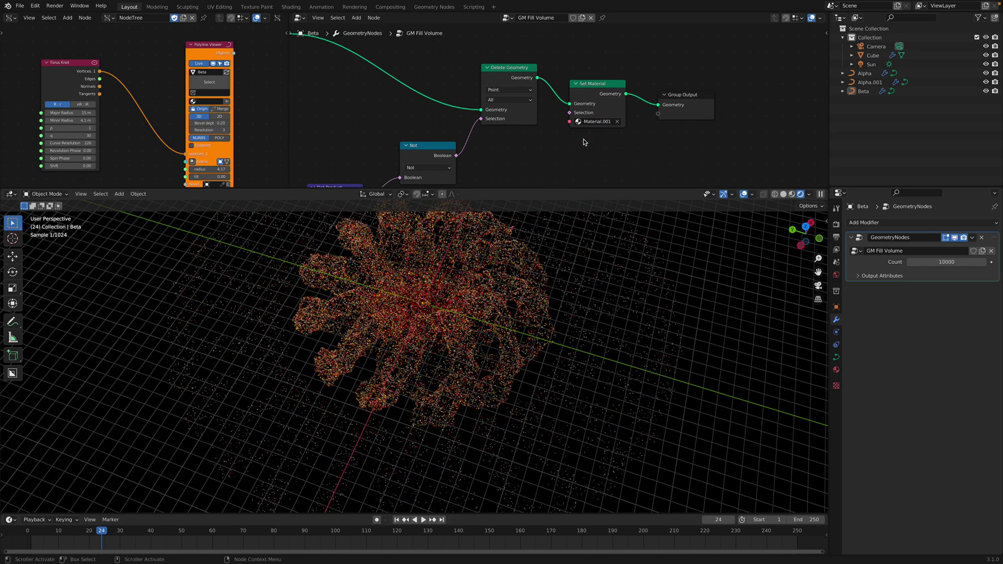
Set the radius Random Value node's Min to 0.1 and Max to 0.055, and check the ring in a rendered preview.
click(784, 194)
scroll(669, 179, down, 3)
middle_drag(453, 140, 555, 165)
middle_drag(368, 107, 471, 121)
scroll(471, 121, up, 1)
mouse_move(413, 67)
shift+mouse_down()
mouse_move(439, 67)
mouse_move(423, 66)
shift+mouse_up()
click(421, 59)
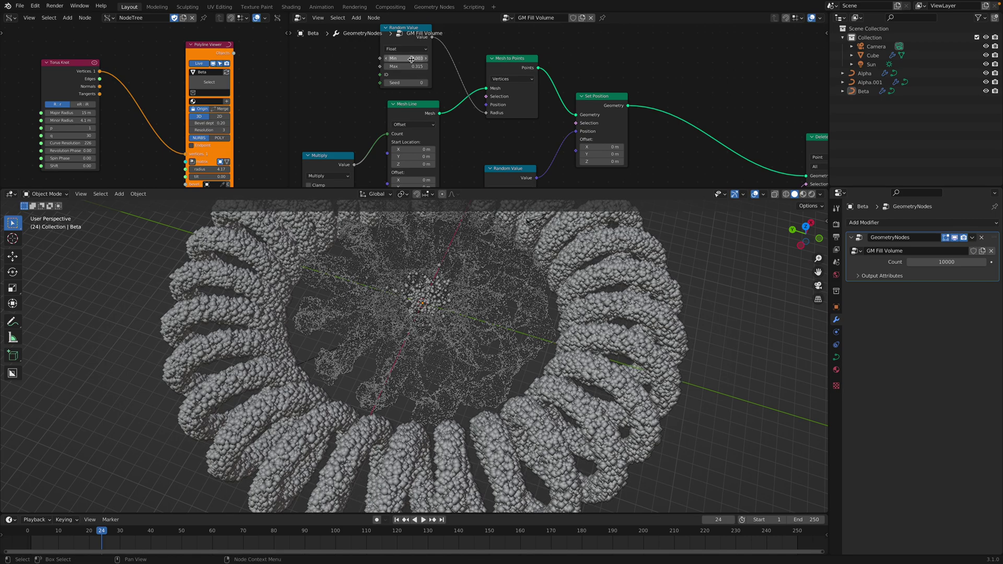
text(0.1)
key(Return)
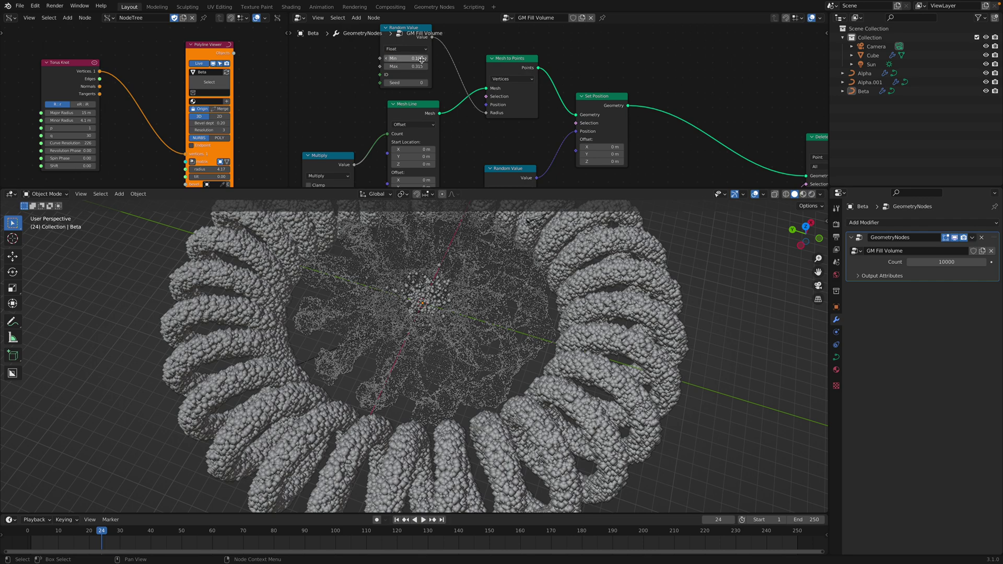
drag(413, 66, 372, 66)
mouse_move(598, 325)
middle_down()
mouse_move(616, 326)
mouse_move(575, 337)
mouse_move(590, 329)
middle_up()
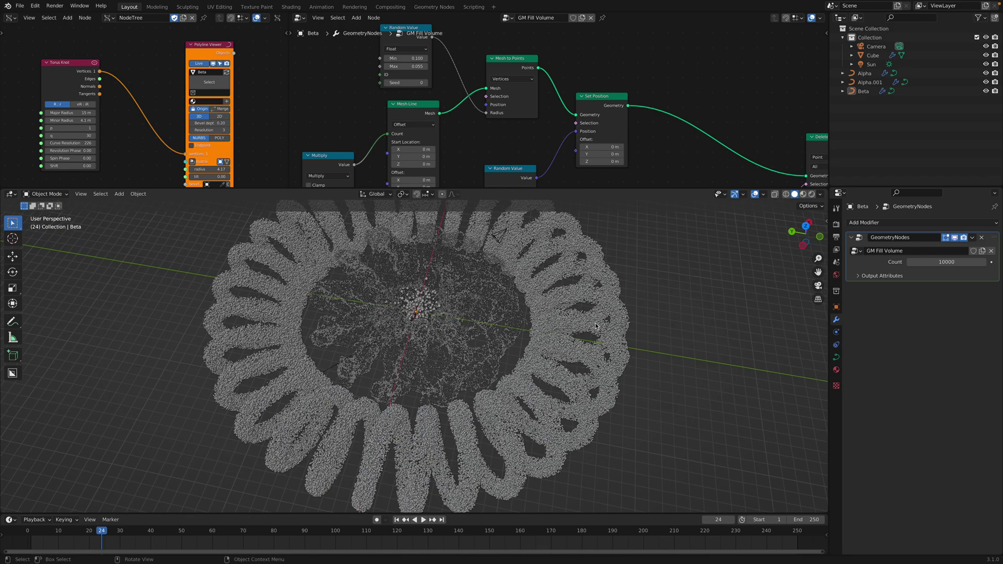
click(812, 196)
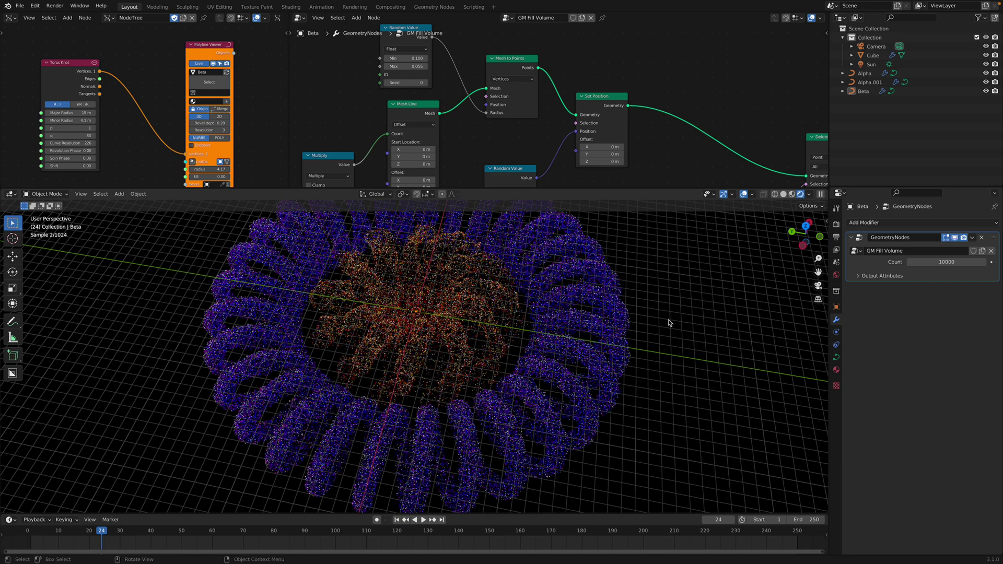
click(783, 194)
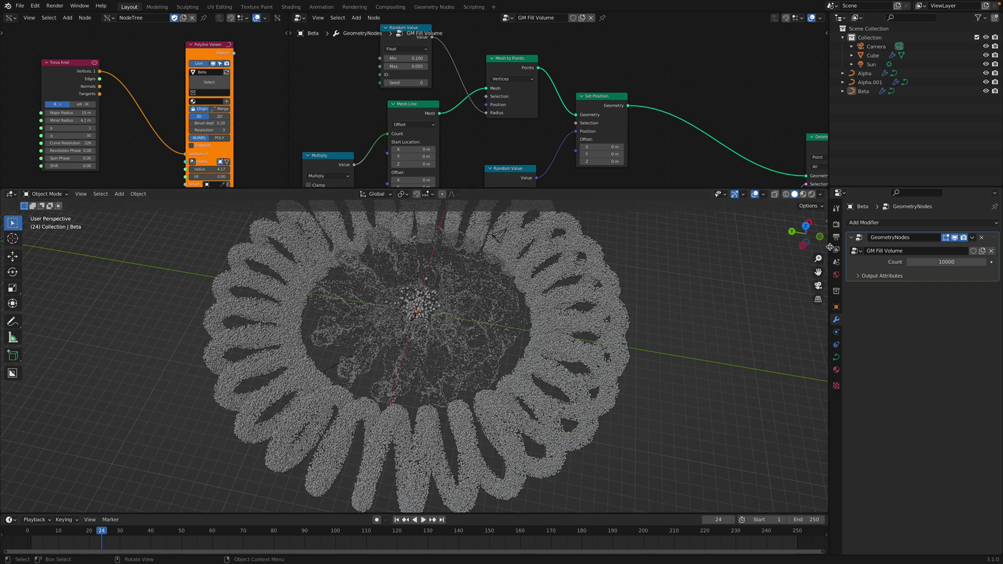
click(836, 369)
click(851, 260)
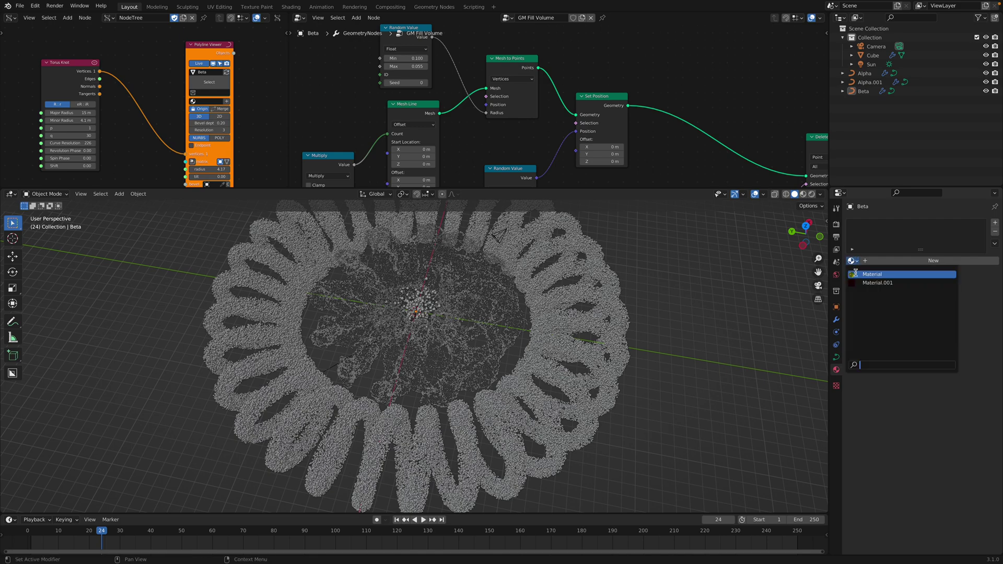
click(648, 158)
Set the Set Material node's material in GM Fill Volume to Material and check the ring in a rendered preview.
middle_drag(652, 133, 488, 146)
scroll(646, 145, down, 1)
click(652, 153)
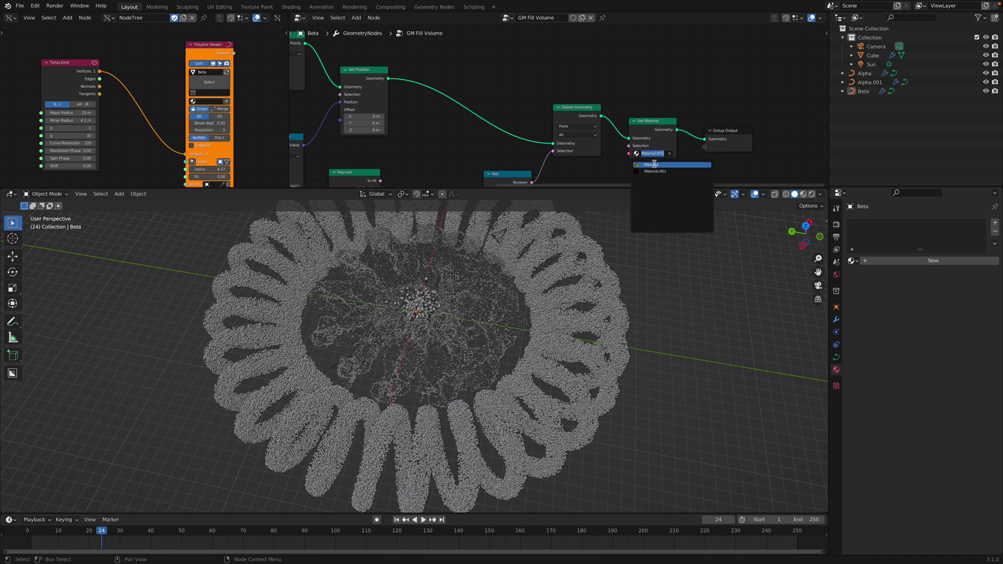
click(654, 165)
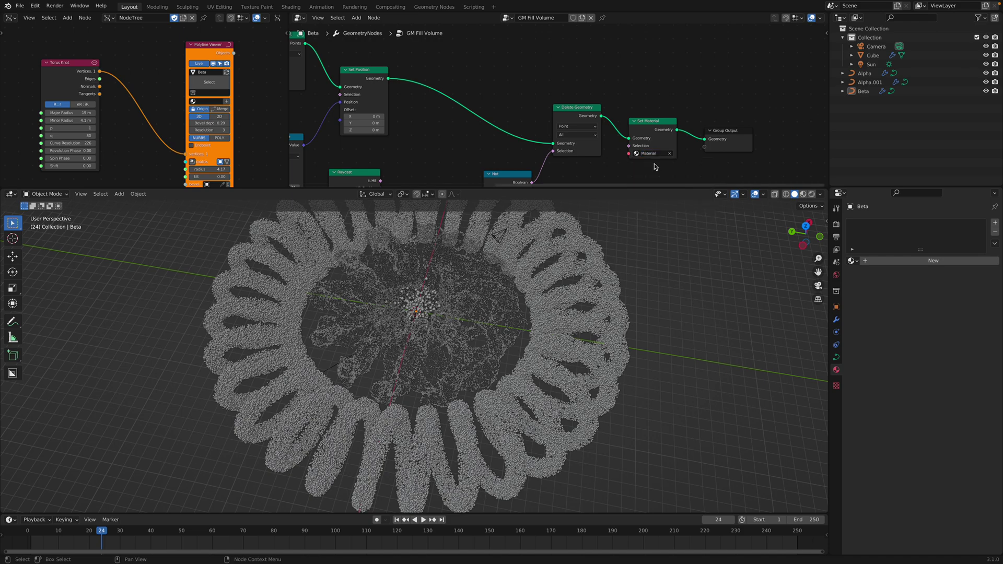
click(811, 194)
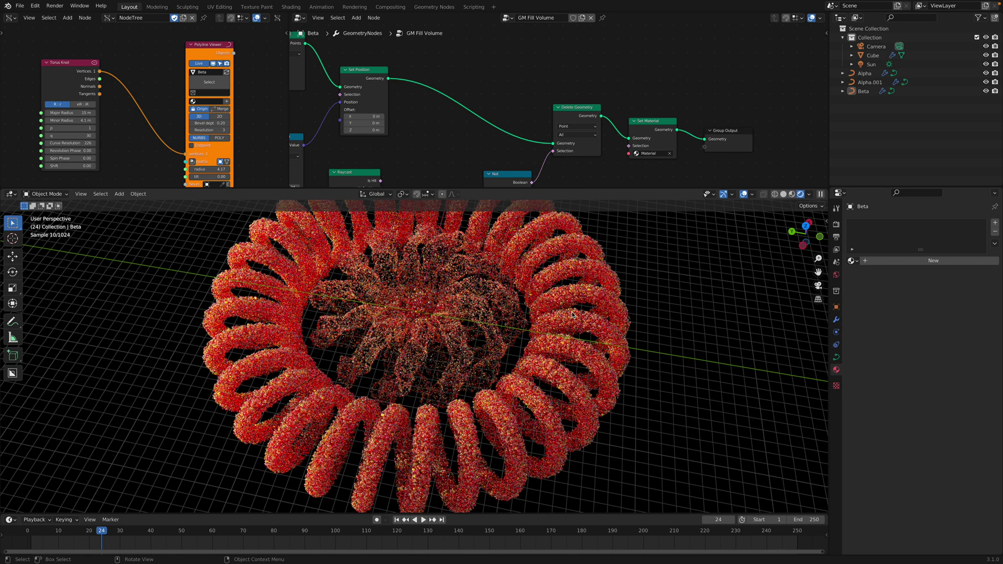
click(784, 195)
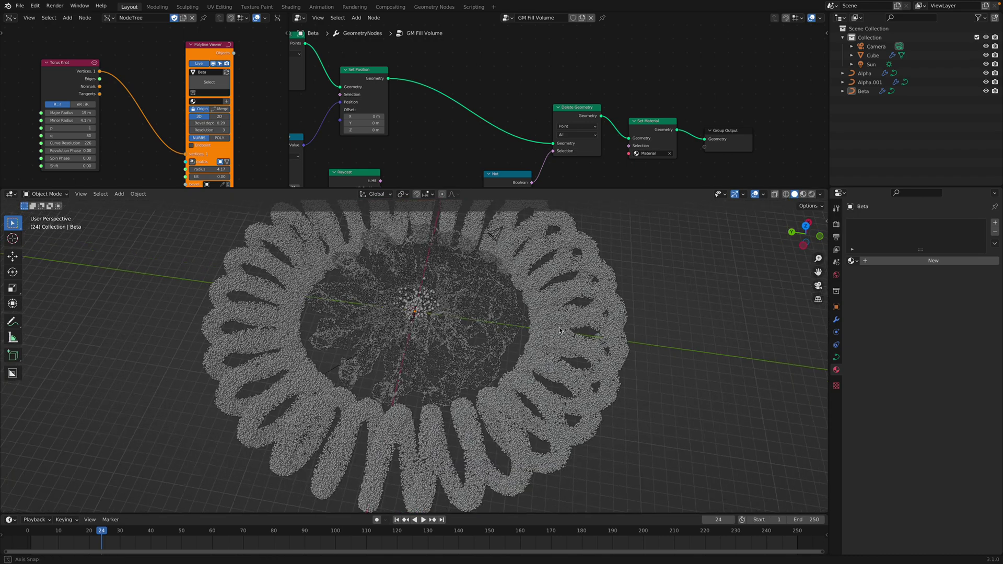
Inspect the coiled ring's individual points up close in solid shading and save the file.
middle_drag(557, 331, 561, 328)
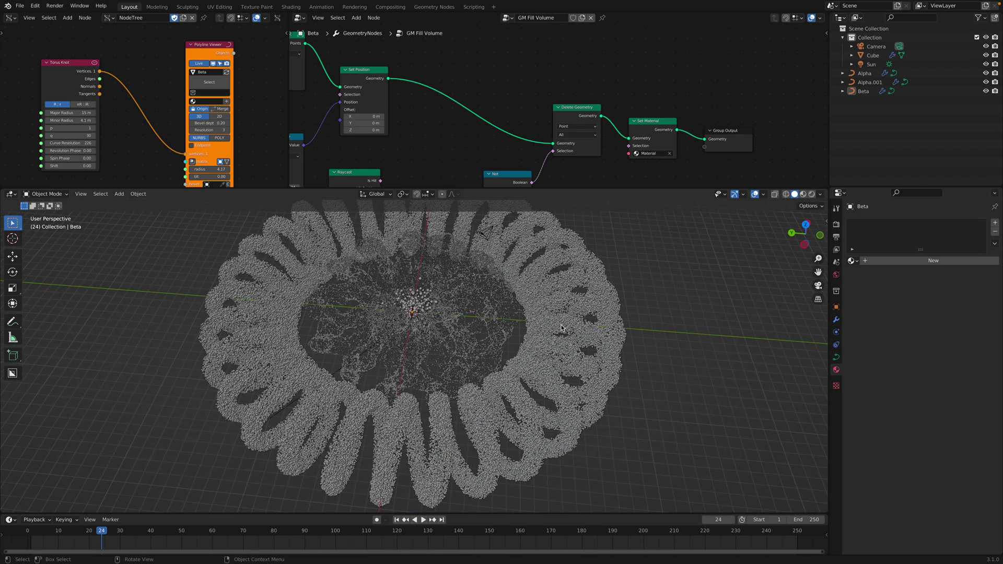
scroll(597, 365, up, 10)
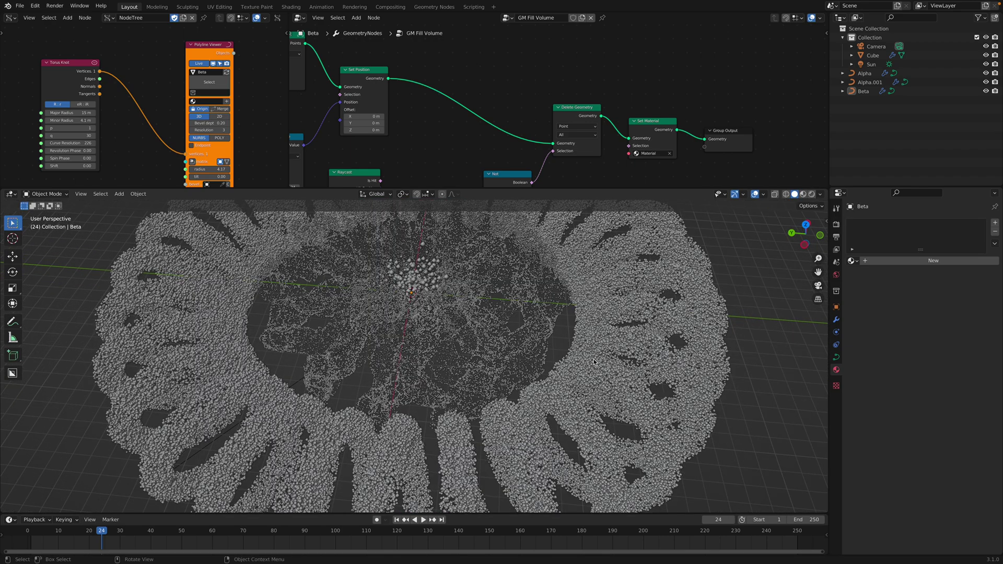
scroll(585, 406, up, 4)
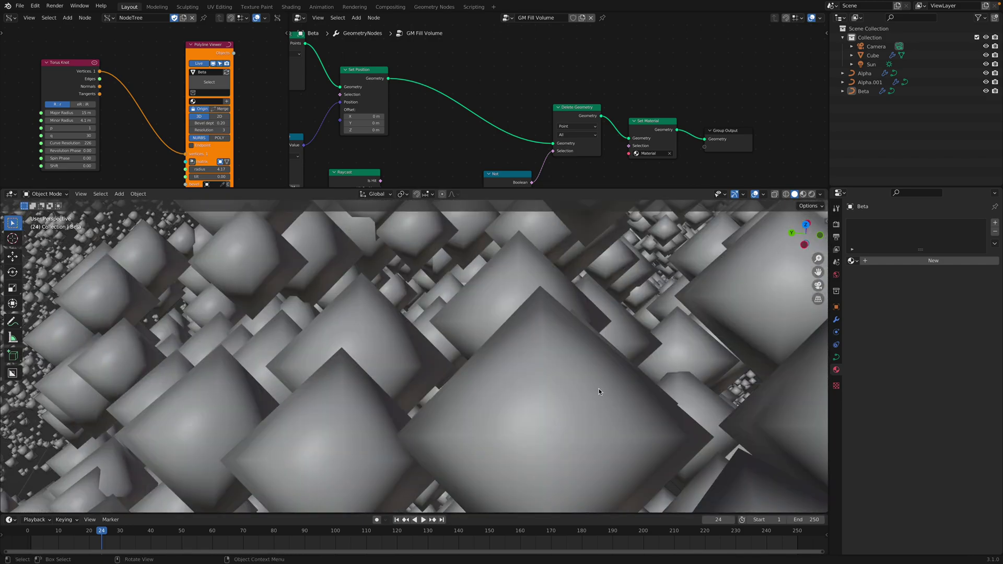
scroll(601, 357, down, 8)
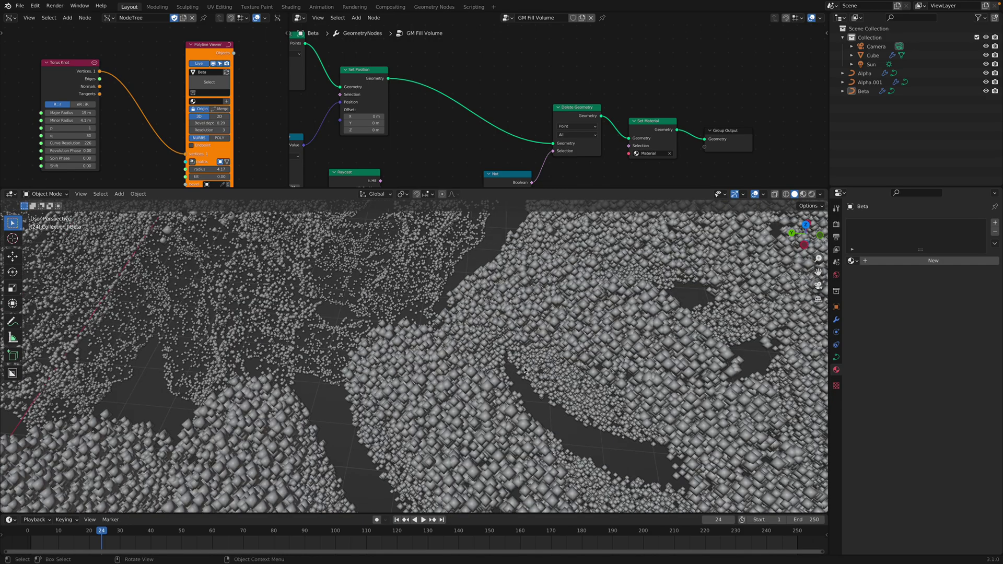
scroll(524, 369, down, 8)
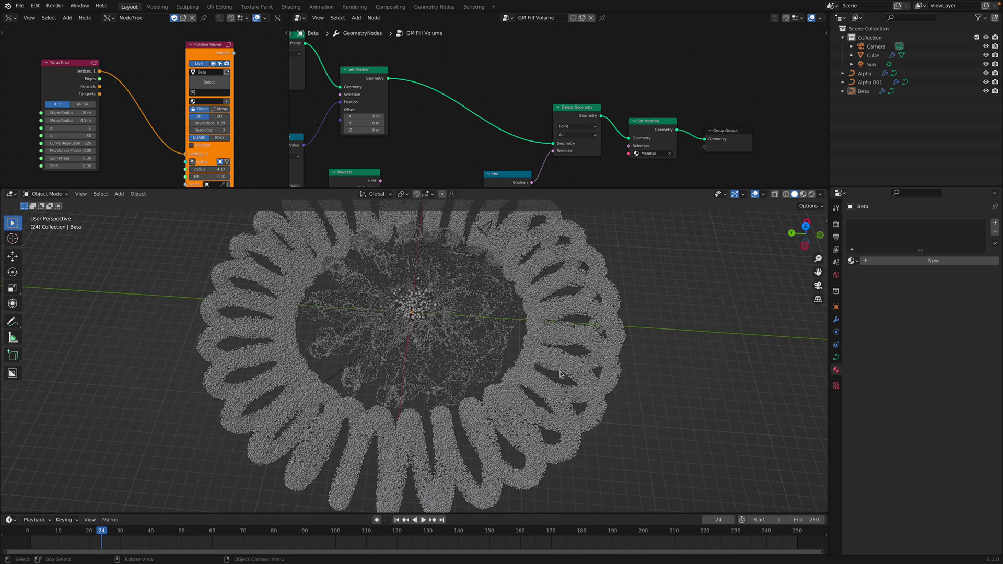
key(ctrl+s)
scroll(560, 373, up, 3)
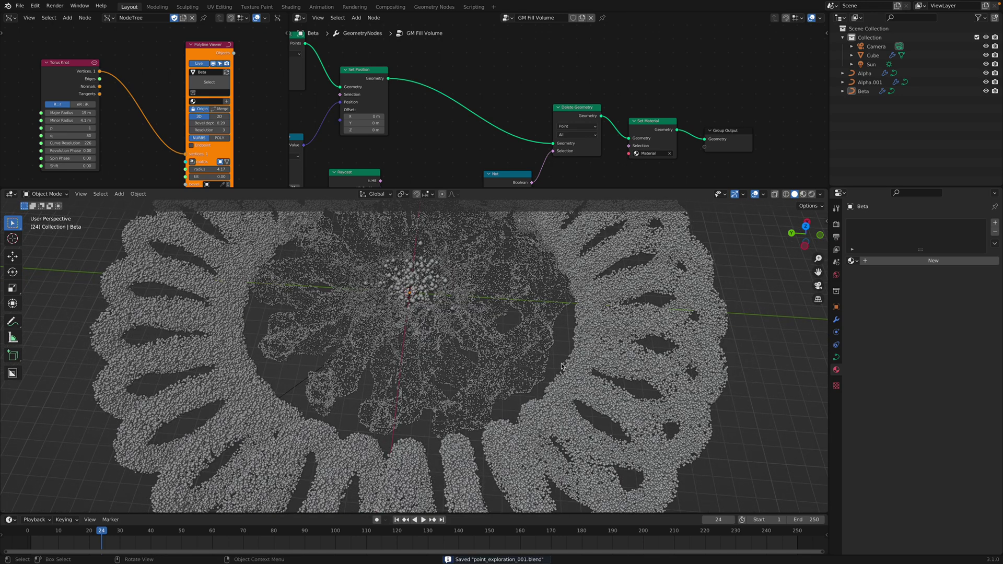
scroll(529, 357, down, 5)
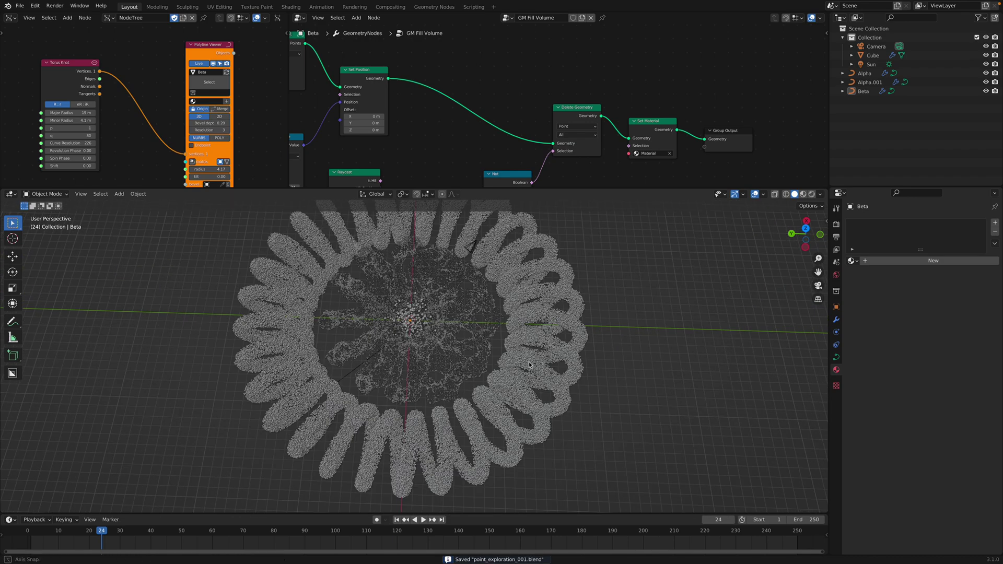
scroll(530, 361, up, 4)
scroll(534, 344, down, 2)
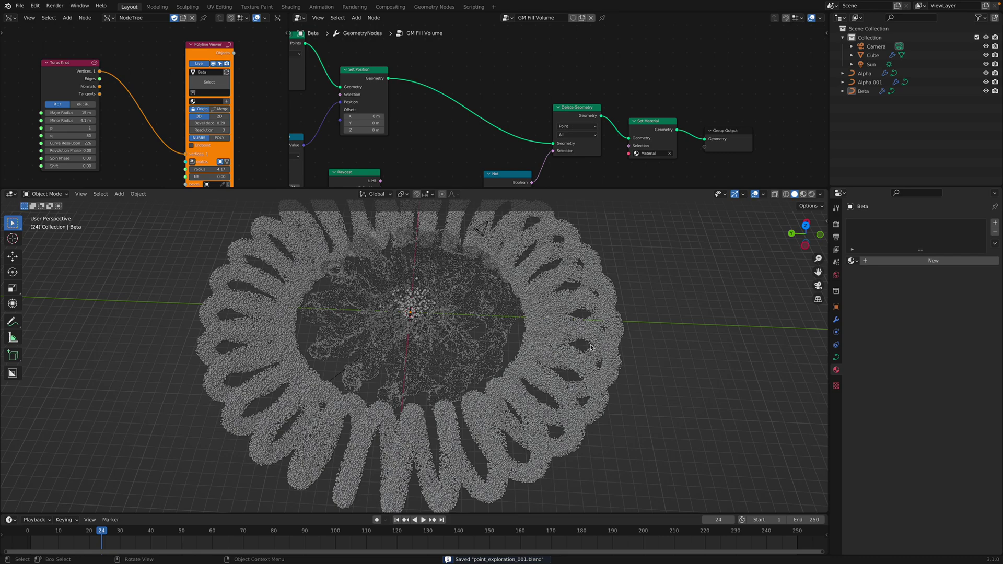
Add a mesh cube, move it above the point clouds' centre and enlarge it.
middle_drag(609, 288, 552, 261)
scroll(620, 317, down, 2)
scroll(524, 299, up, 1)
key(shift+a)
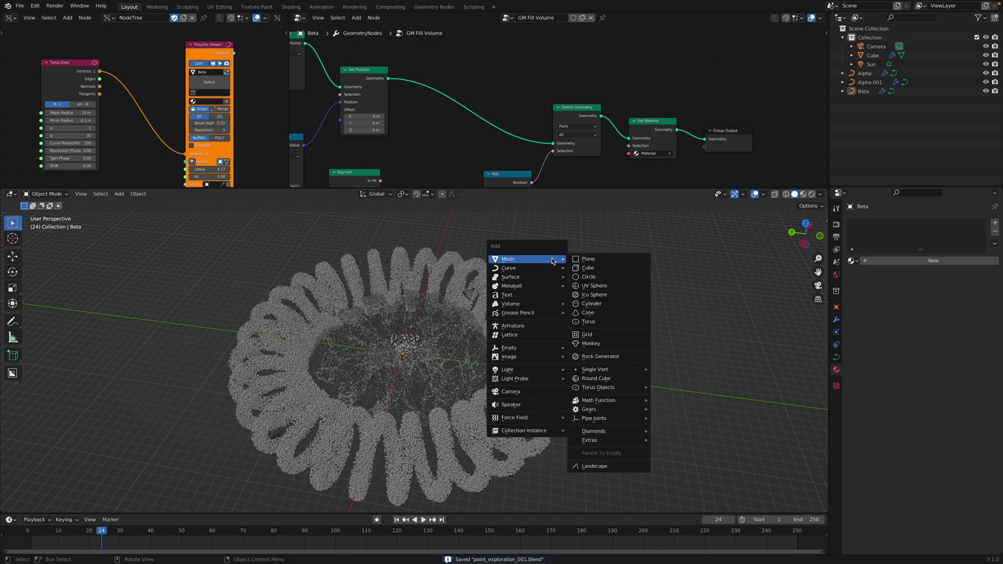
click(583, 267)
key(g)
click(419, 272)
key(s)
click(430, 271)
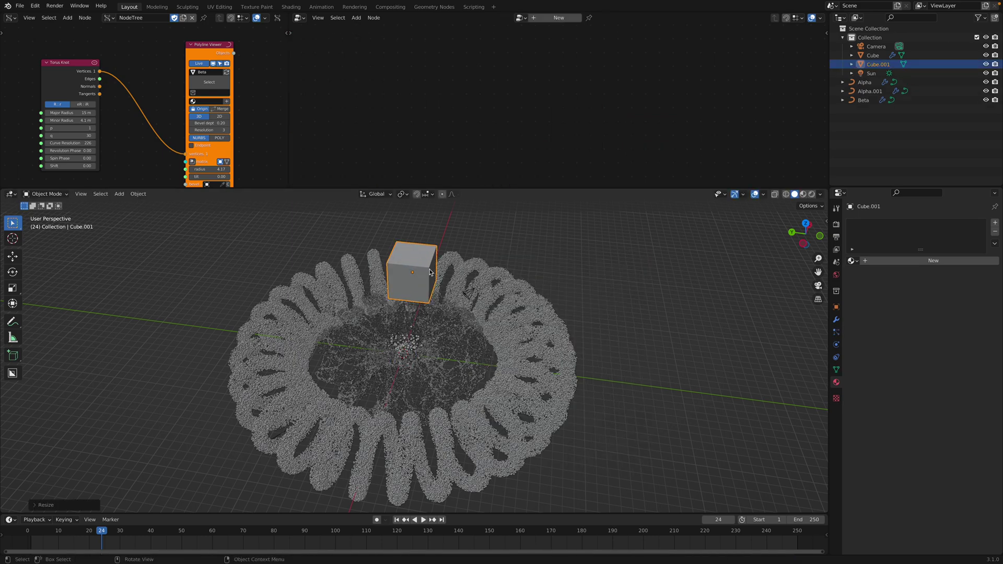
Look through the new cube's mesh data and particle properties, and delete the cube.
click(836, 321)
click(835, 369)
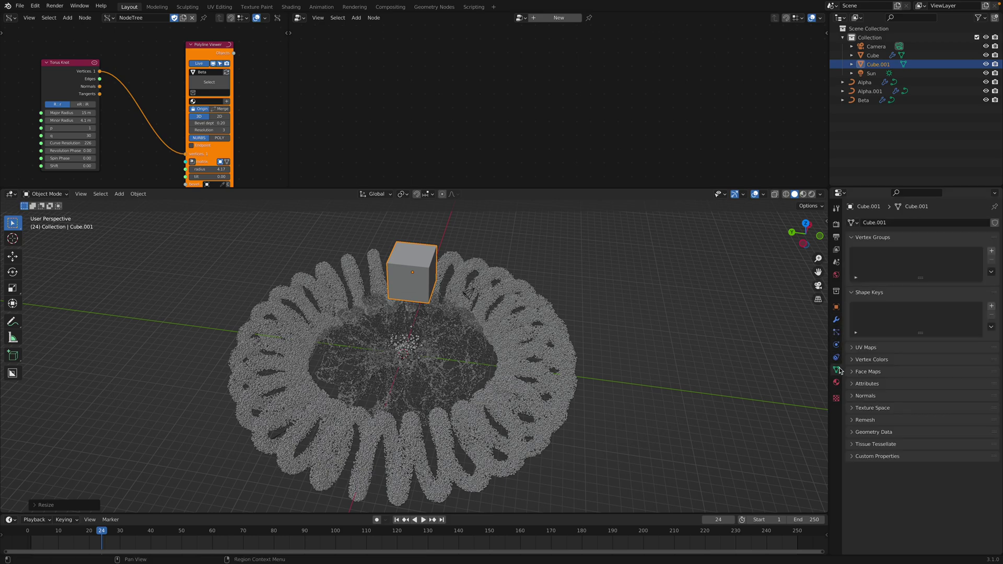
click(836, 333)
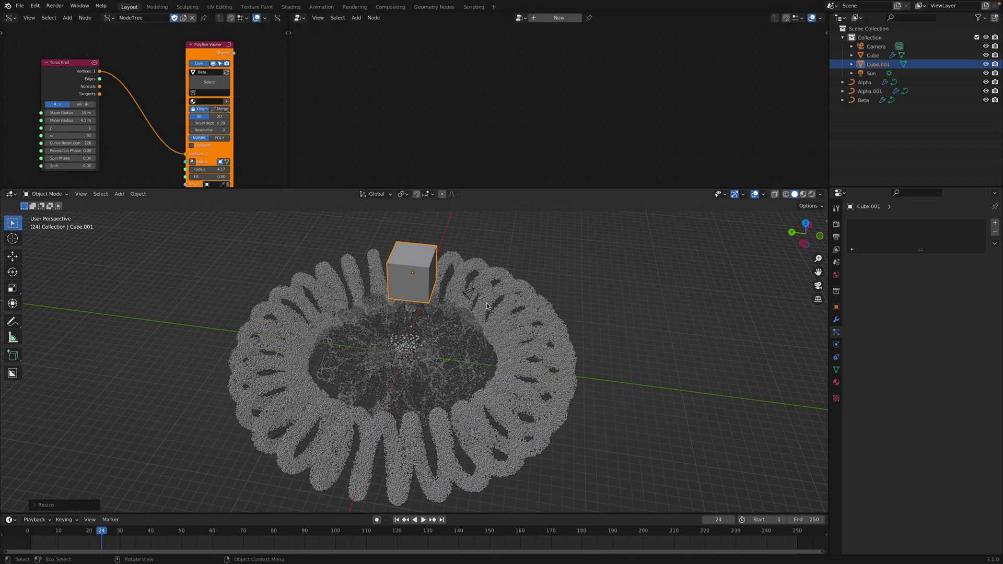
key(Delete)
Select the Cube object's central point cluster and save the file.
scroll(486, 308, up, 3)
middle_drag(487, 308, 500, 353)
click(411, 349)
scroll(438, 352, up, 4)
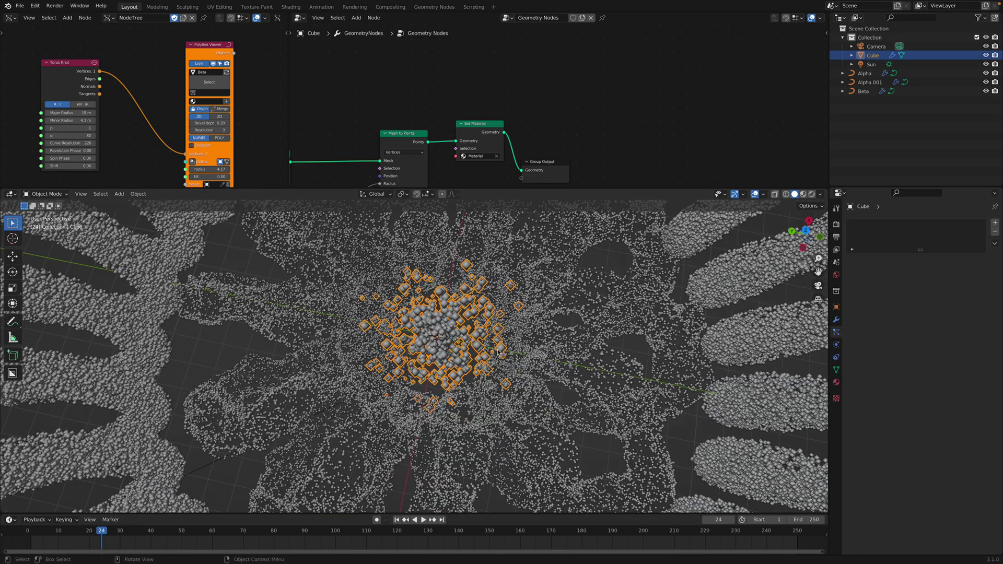
key(ctrl+s)
Widen the node editor that holds the Torus Knot and Polyline Viewer nodes.
scroll(547, 108, down, 5)
drag(288, 92, 337, 93)
scroll(230, 108, down, 2)
middle_drag(199, 103, 189, 99)
scroll(189, 99, up, 1)
middle_drag(395, 351, 397, 336)
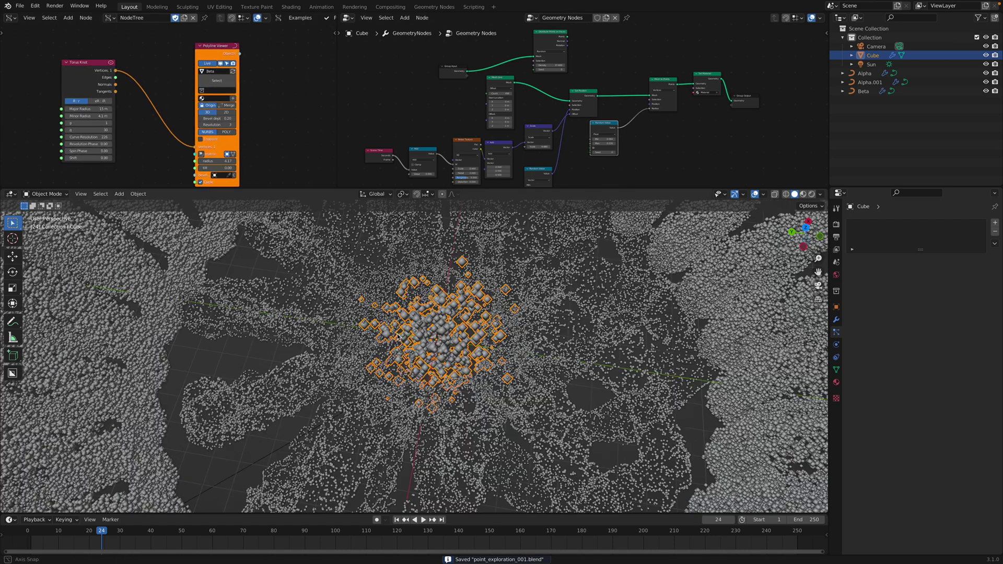
Set the Torus Knot node's q value to 18 to space out the ring's coils.
scroll(397, 336, down, 6)
scroll(167, 124, down, 3)
scroll(167, 123, up, 3)
middle_drag(165, 95, 153, 34)
scroll(115, 115, up, 4)
shift+drag(106, 119, 106, 119)
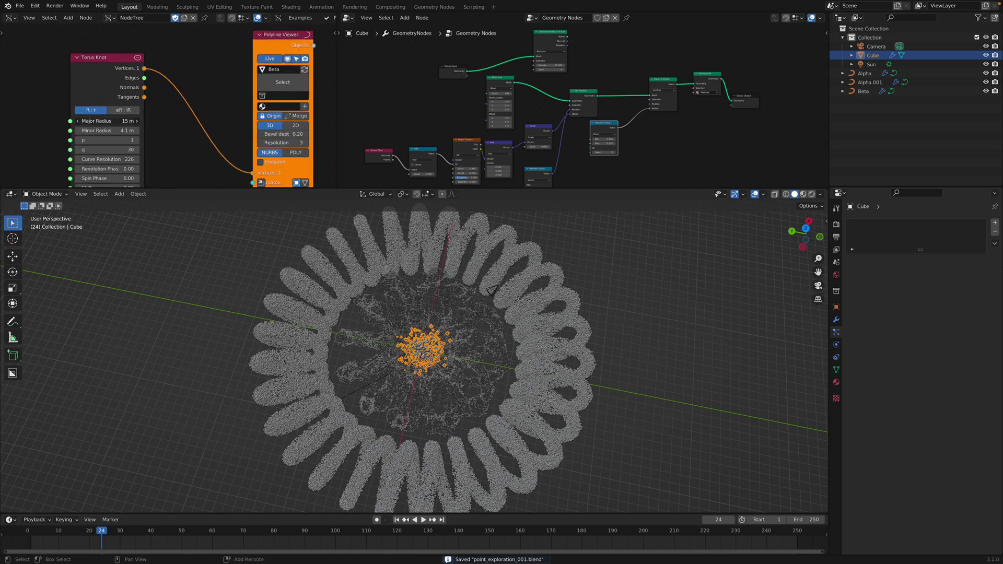
click(114, 150)
text(18)
key(Return)
middle_drag(375, 313, 384, 299)
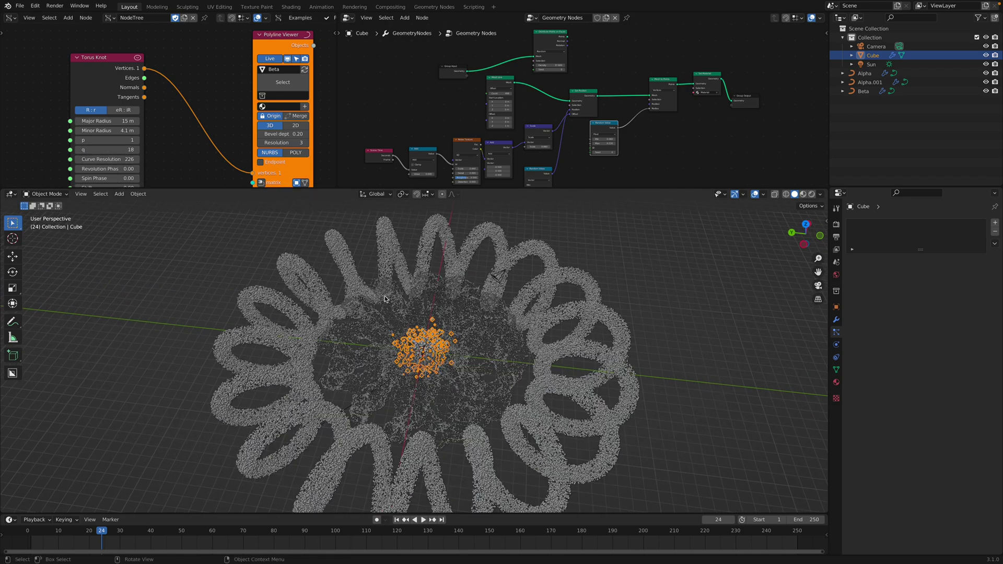
Preview the point clouds rendered in Cycles and examine the centre up close and the whole arrangement.
click(811, 194)
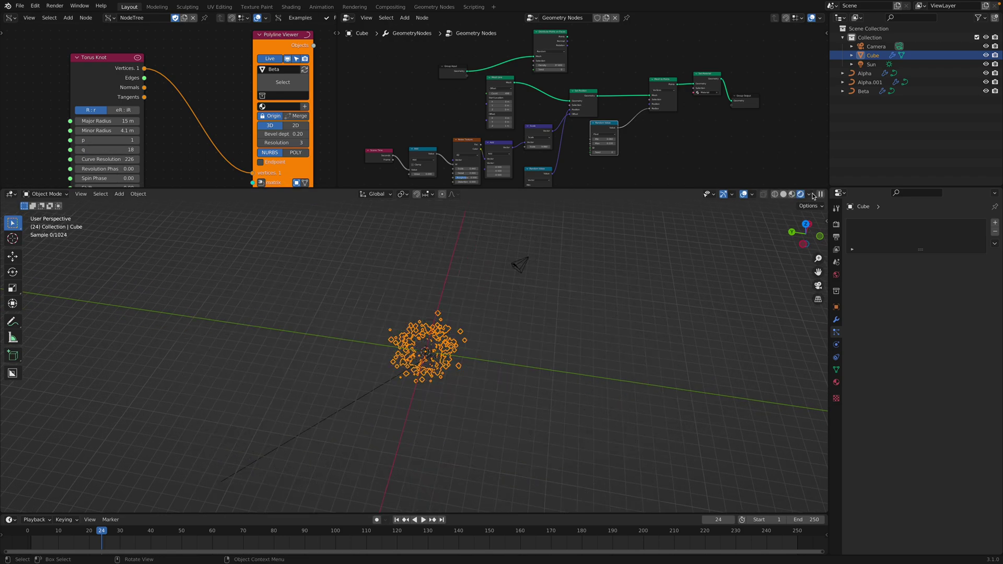
click(657, 253)
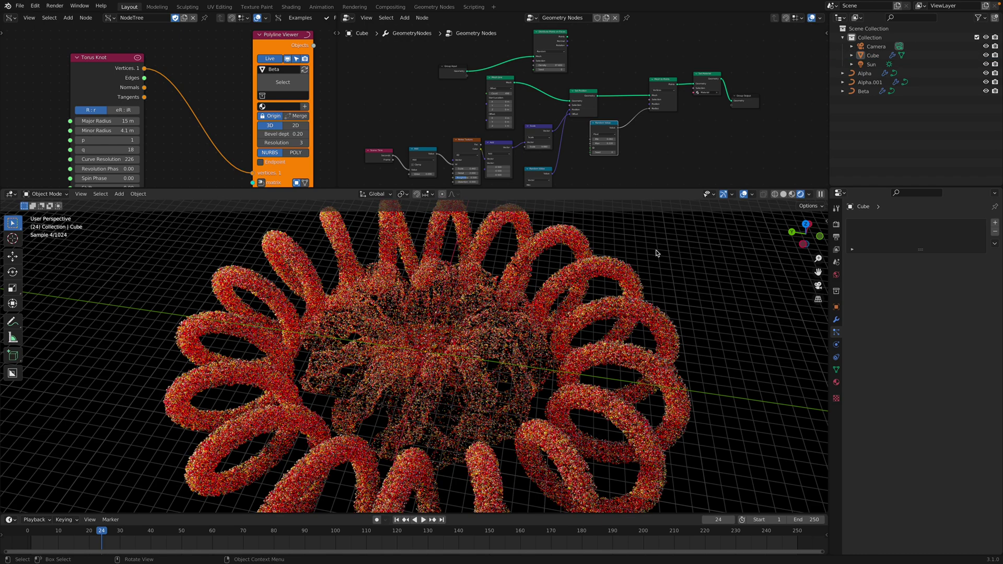
scroll(442, 371, up, 8)
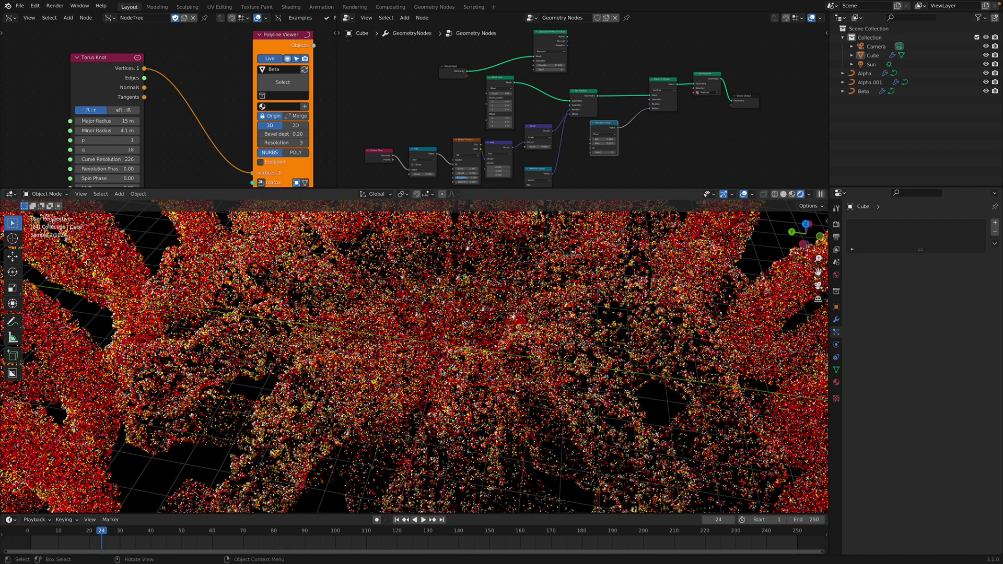
scroll(441, 371, up, 1)
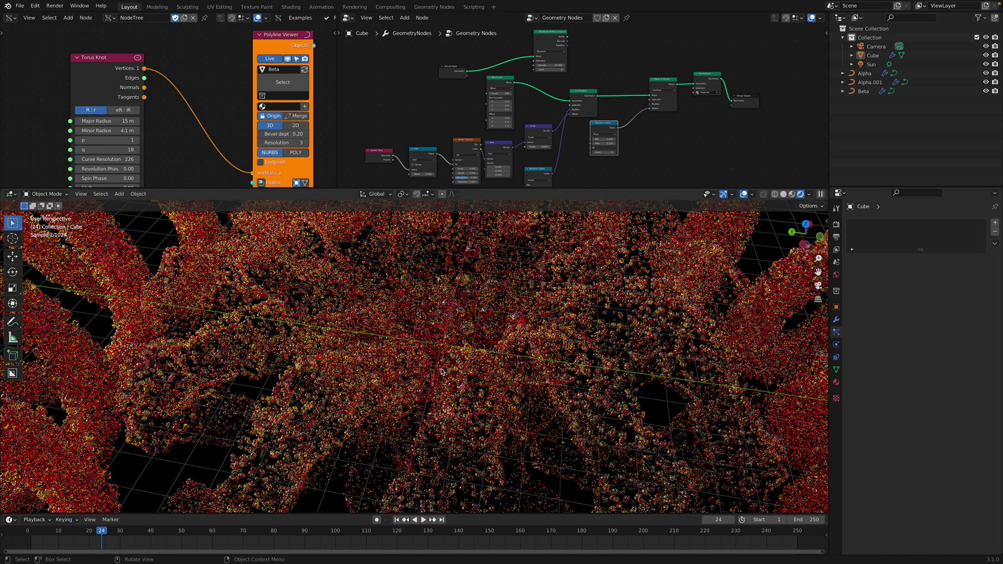
scroll(442, 371, down, 6)
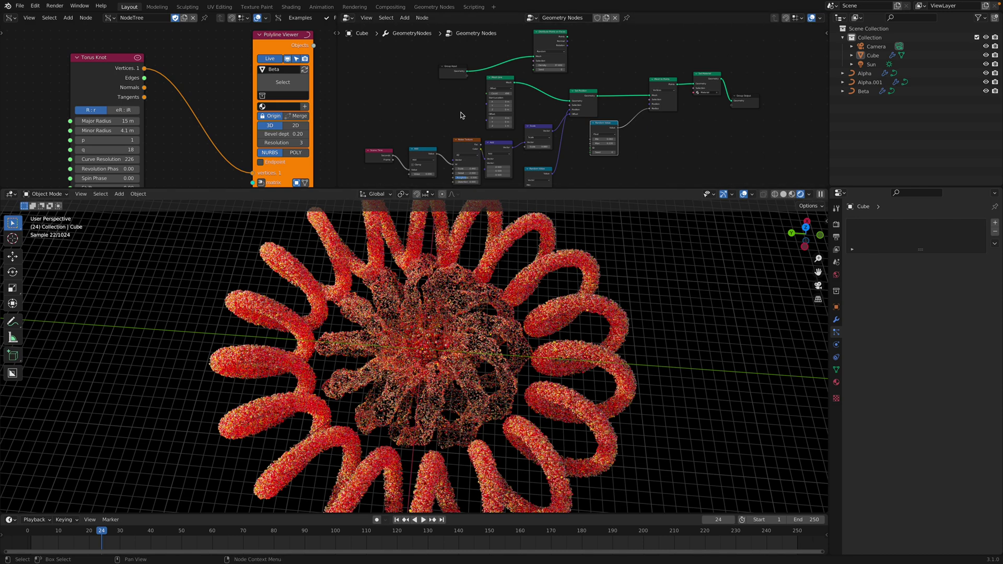
Make the node editors taller above the viewport and frame the Cube's Geometry Nodes tree.
scroll(457, 111, down, 2)
scroll(496, 89, up, 3)
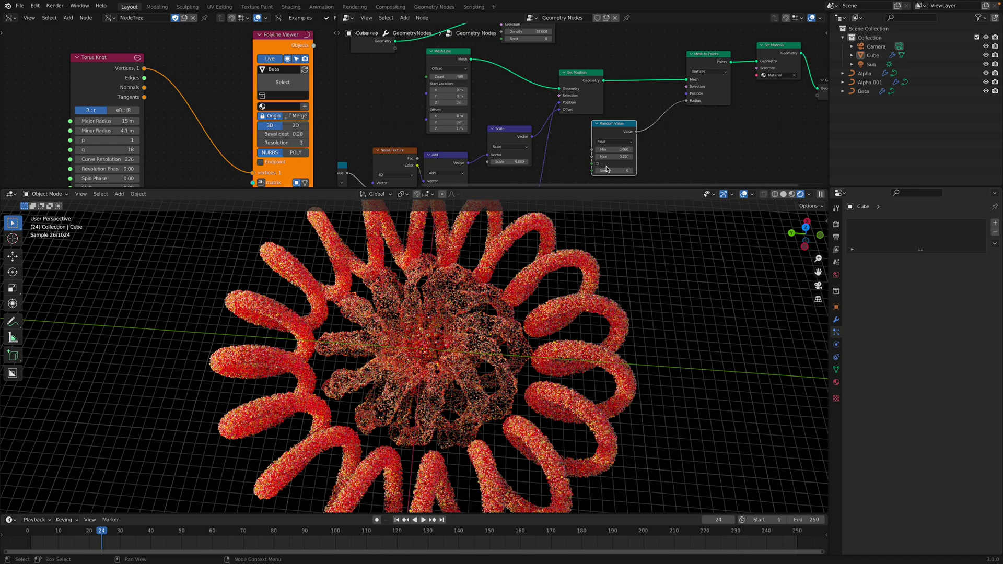
drag(615, 189, 615, 235)
scroll(606, 146, down, 2)
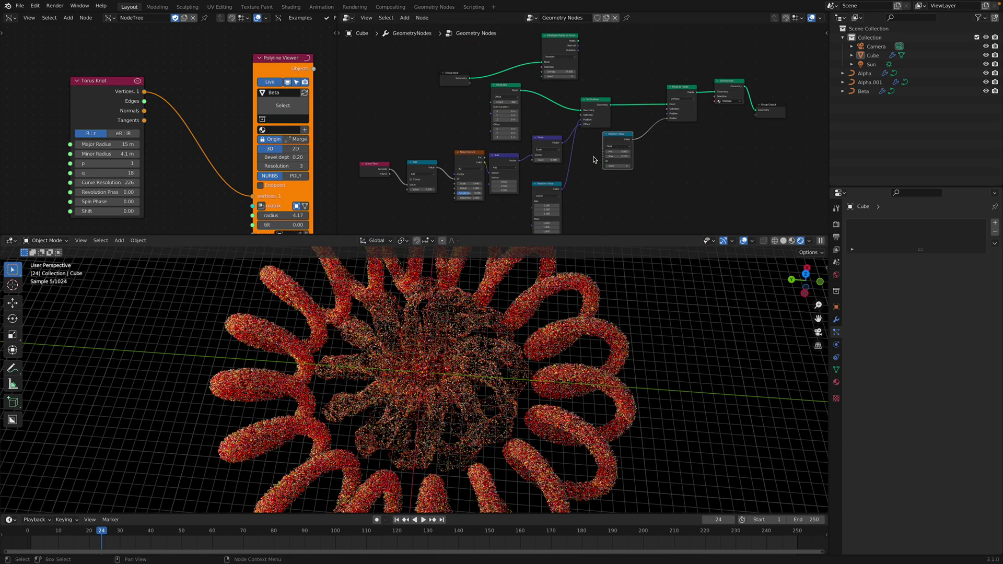
mouse_move(736, 4)
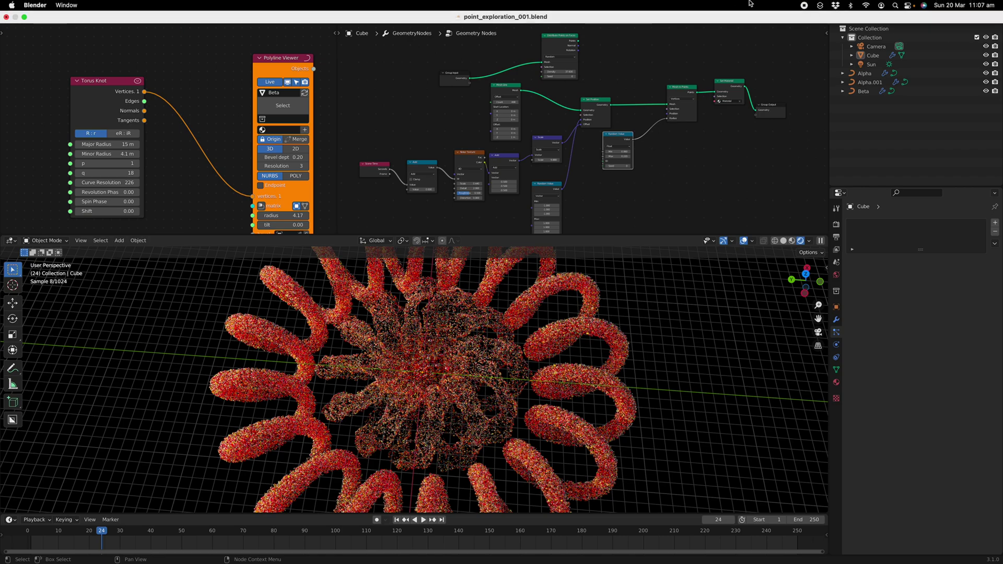